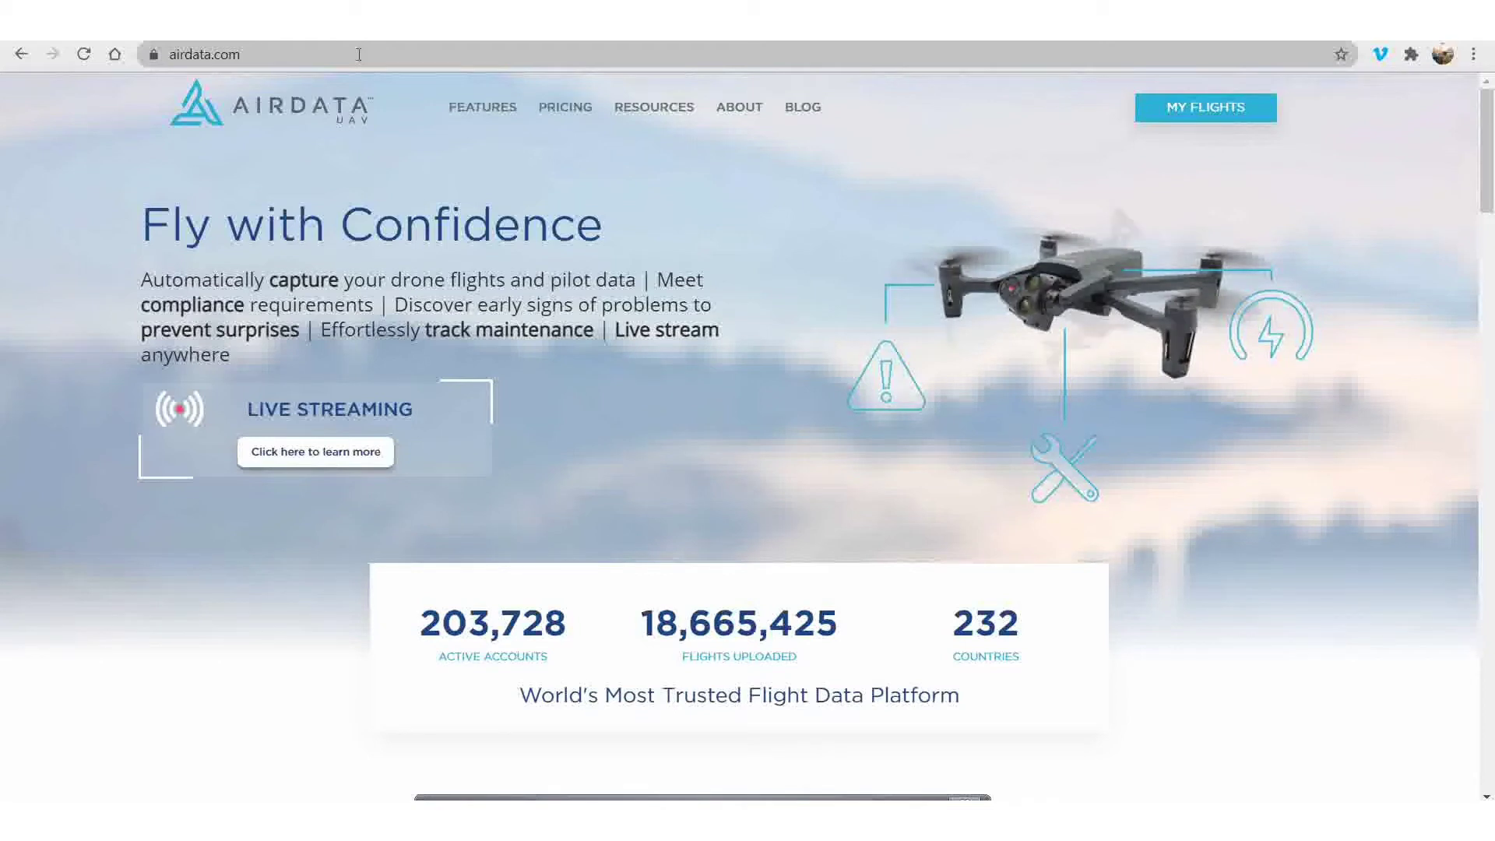
# Open the Upload category of the help articles and look over the guides for Android and iOS flight apps
pyautogui.moveTo(637, 108)
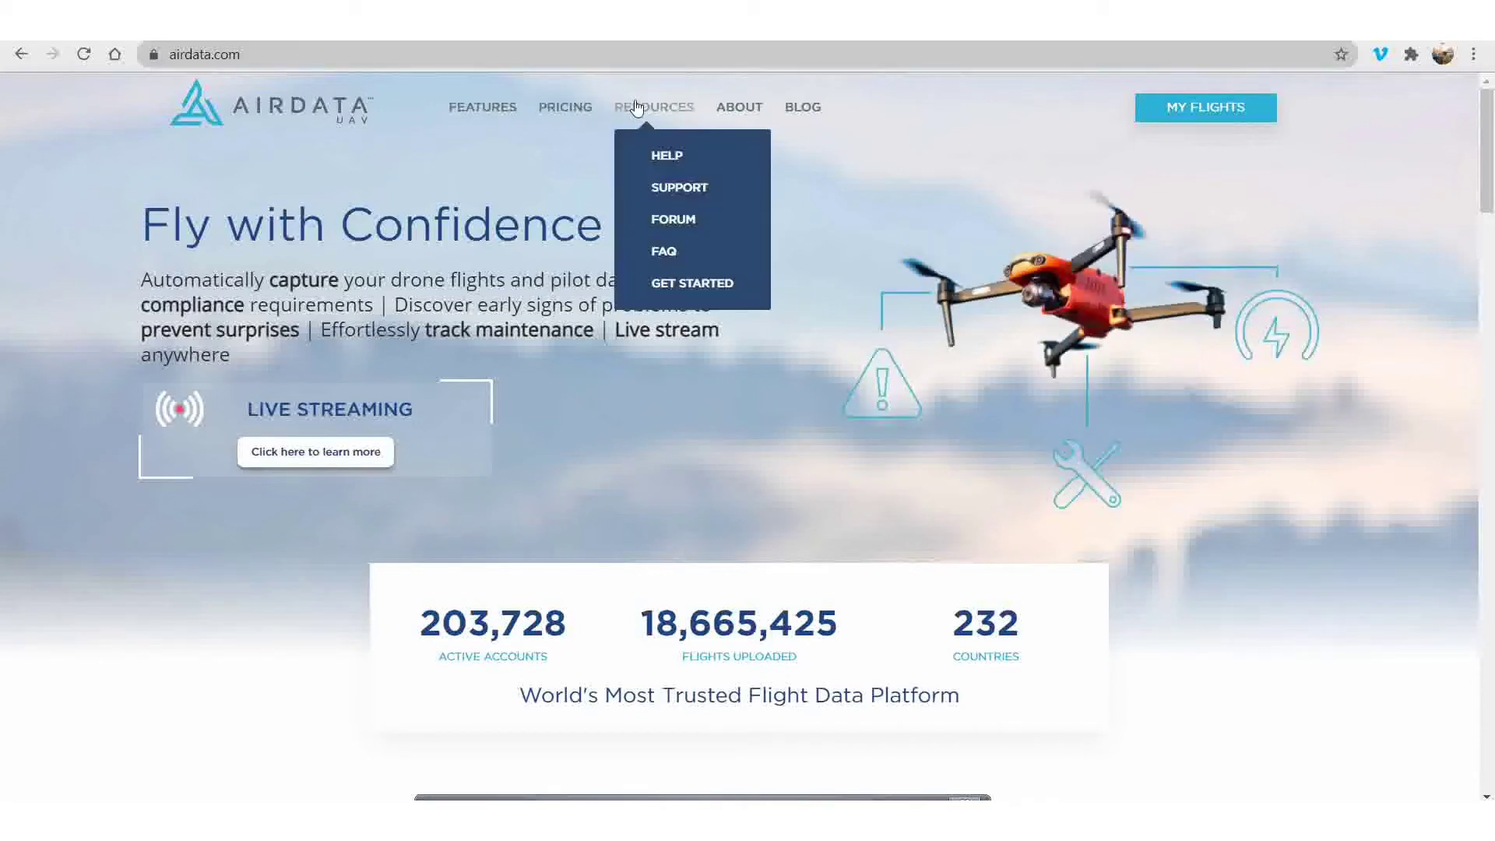
pyautogui.click(656, 156)
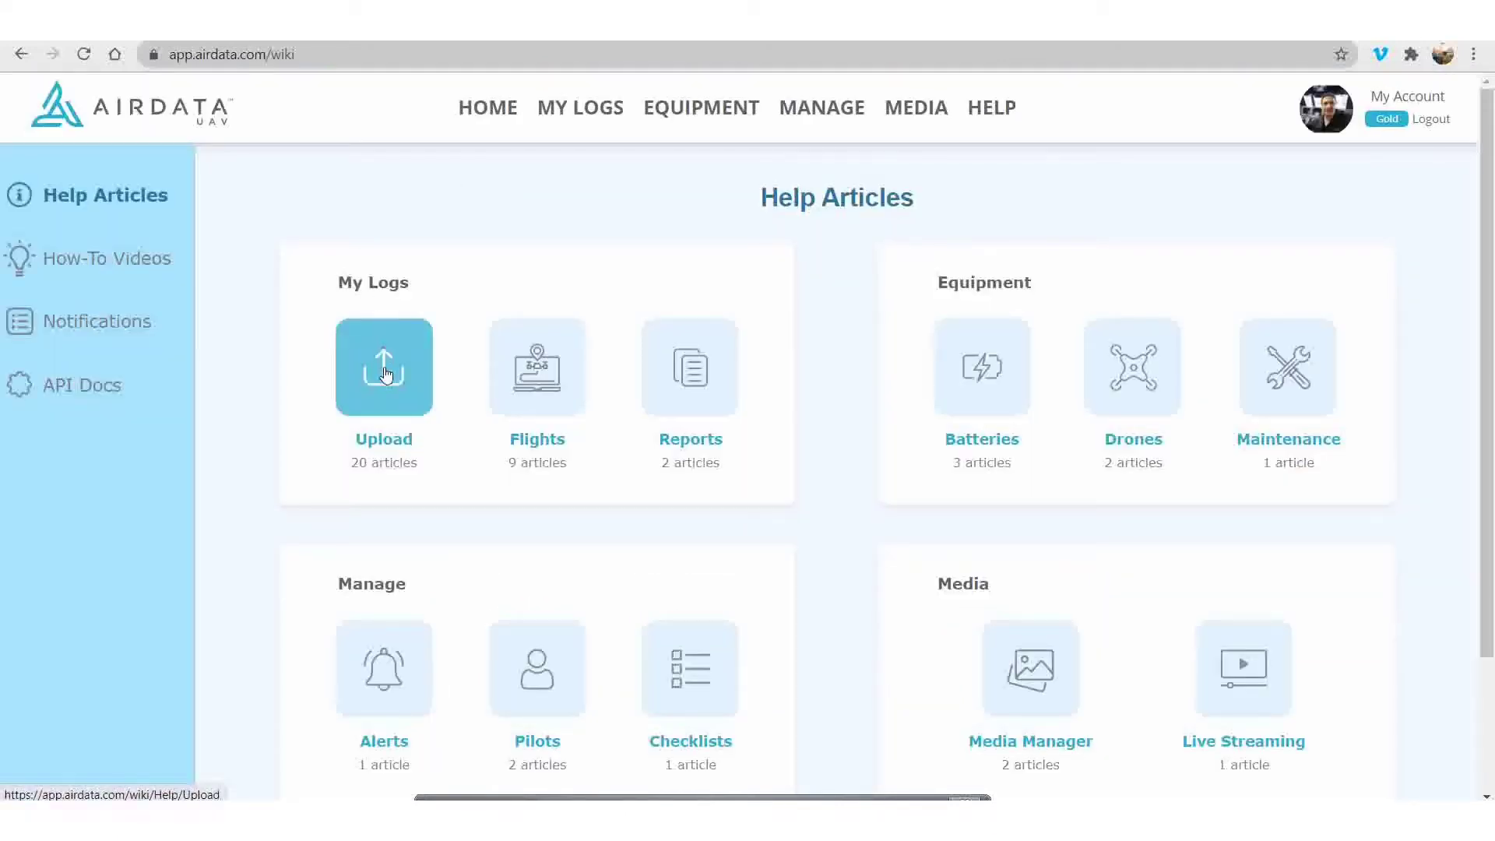
pyautogui.click(384, 354)
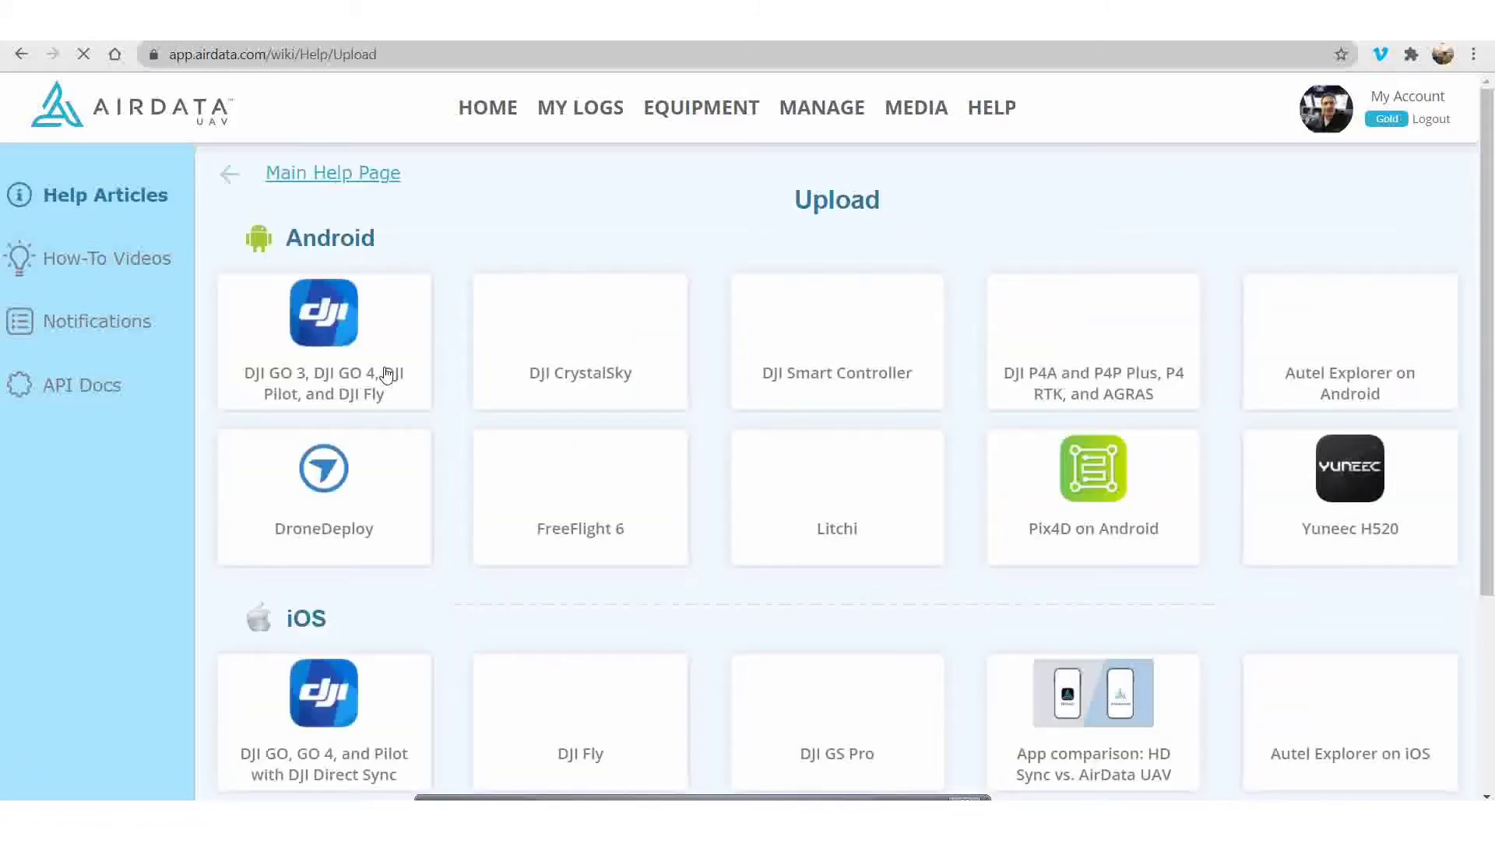
pyautogui.scroll(-3, 454, 516)
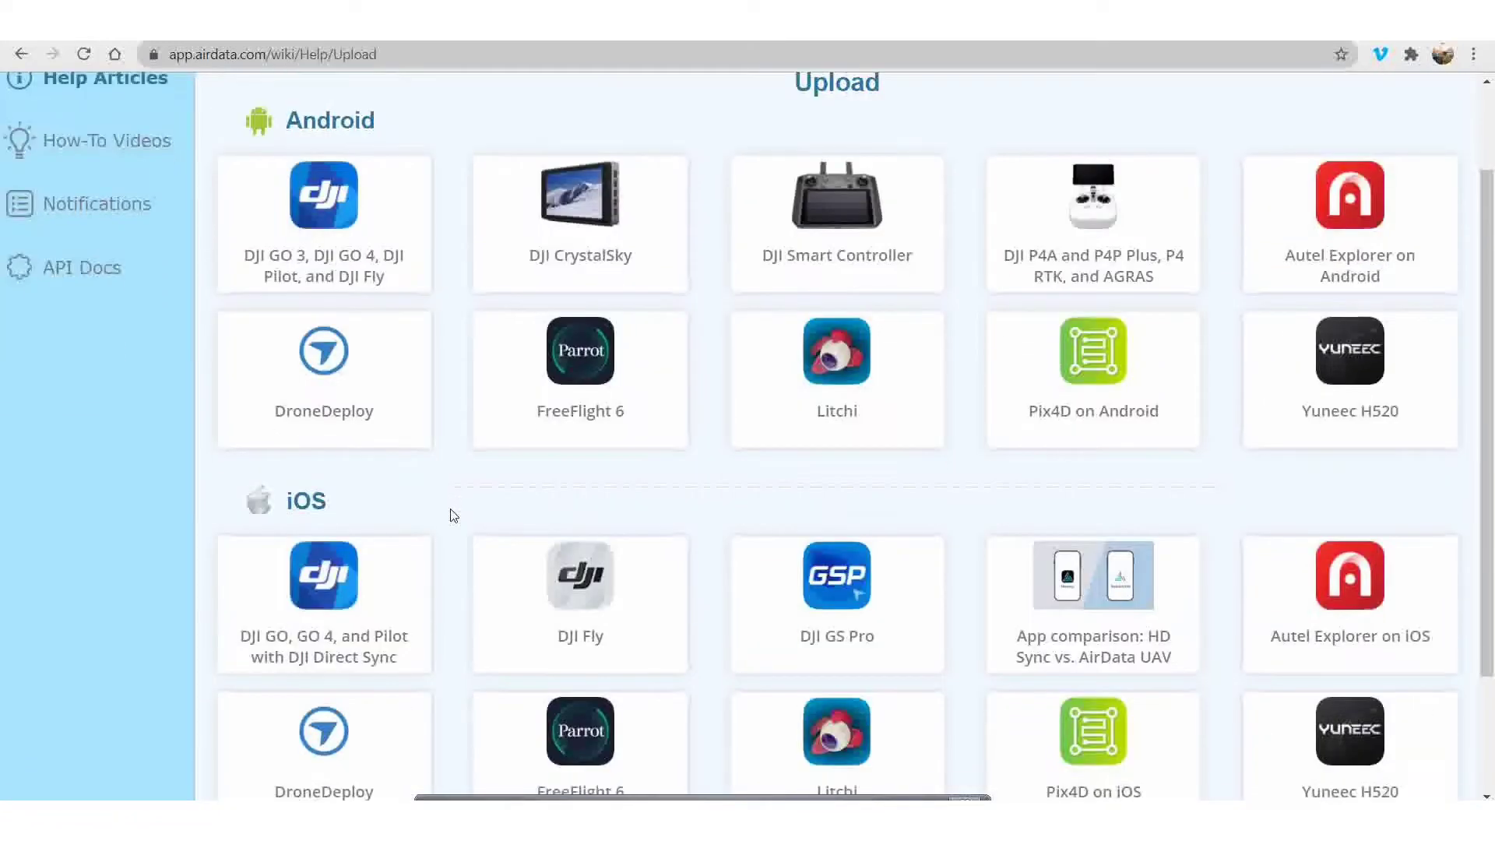
pyautogui.scroll(2, 454, 515)
pyautogui.scroll(1, 454, 515)
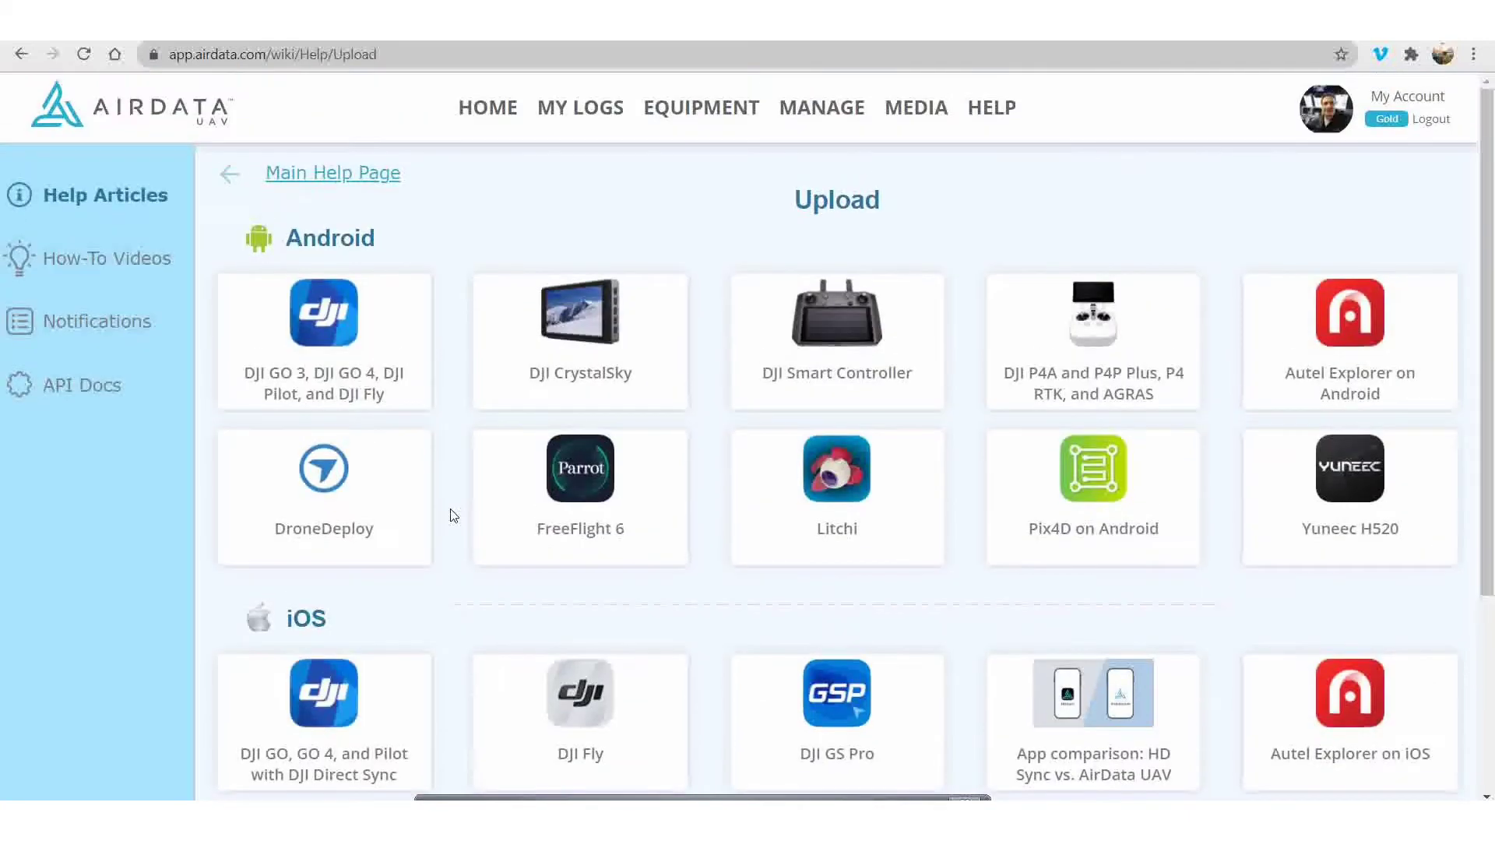
# Open the Android guide for DJI GO 3, DJI GO 4, DJI Pilot and DJI Fly and read its setup instructions
pyautogui.click(307, 334)
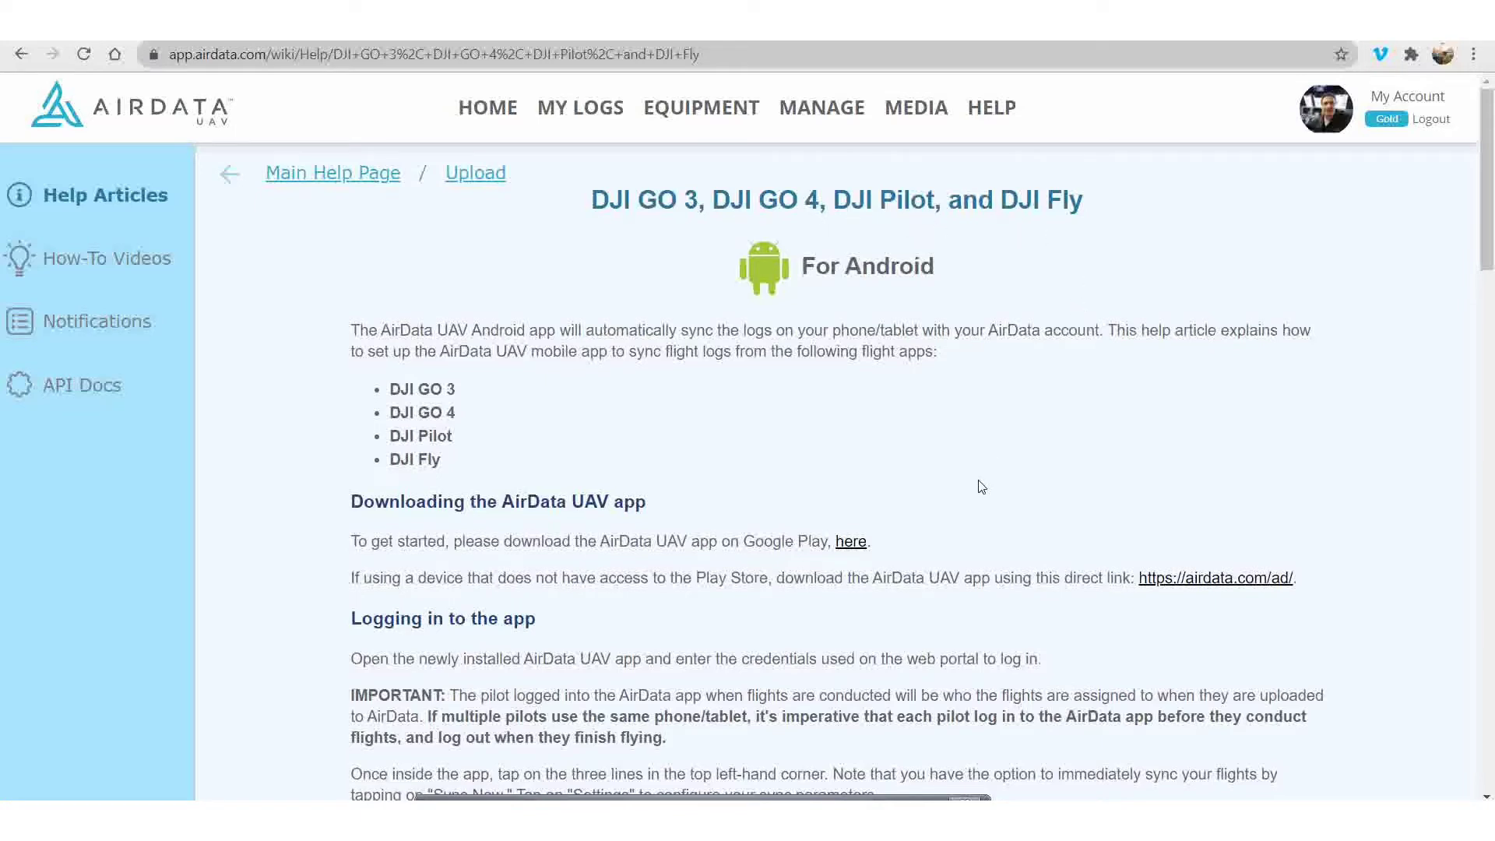
pyautogui.scroll(-3, 982, 487)
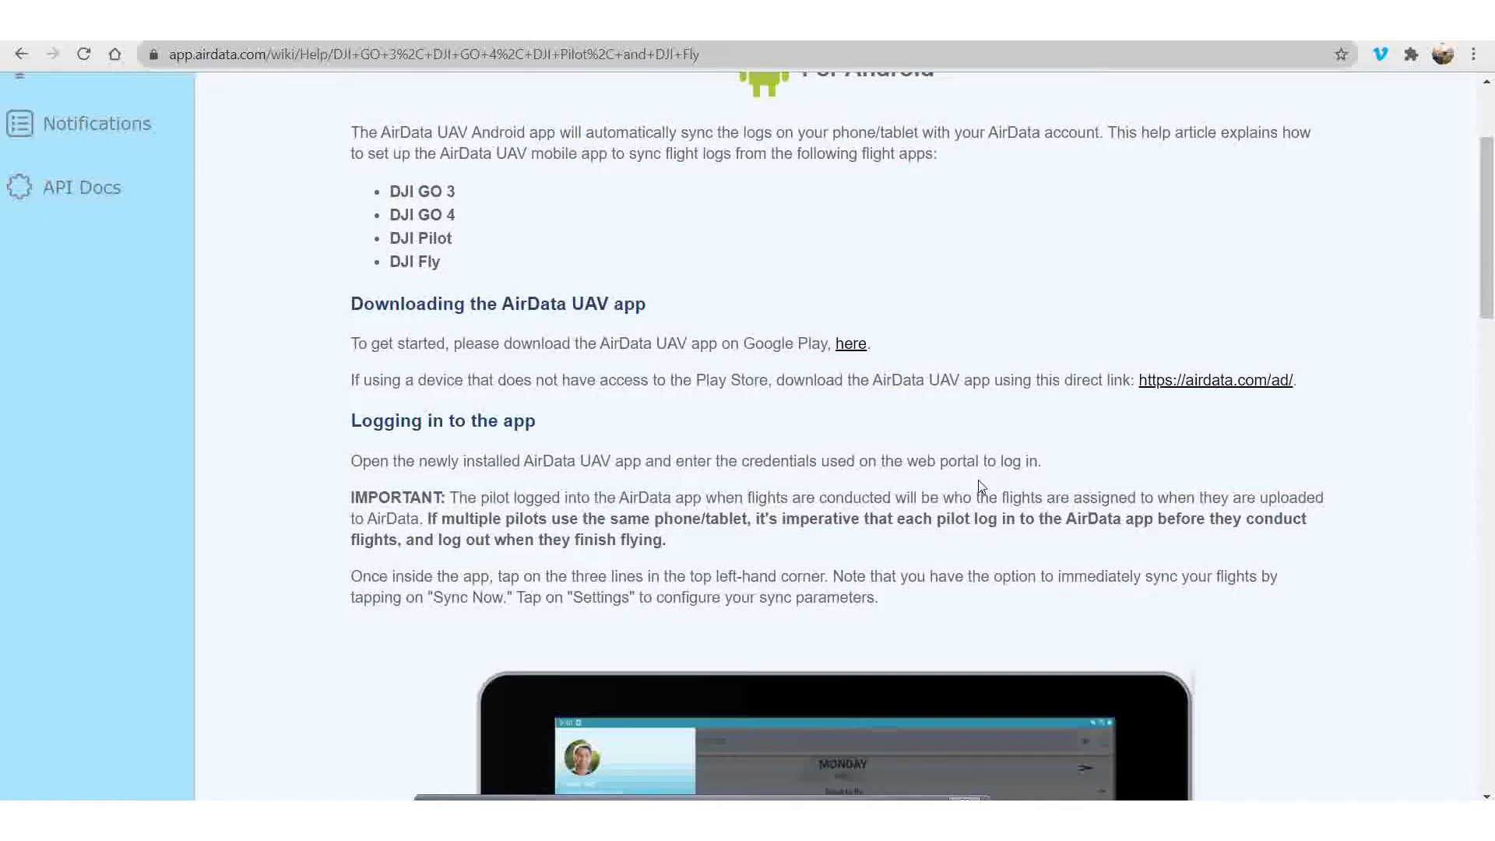
pyautogui.scroll(3, 1011, 426)
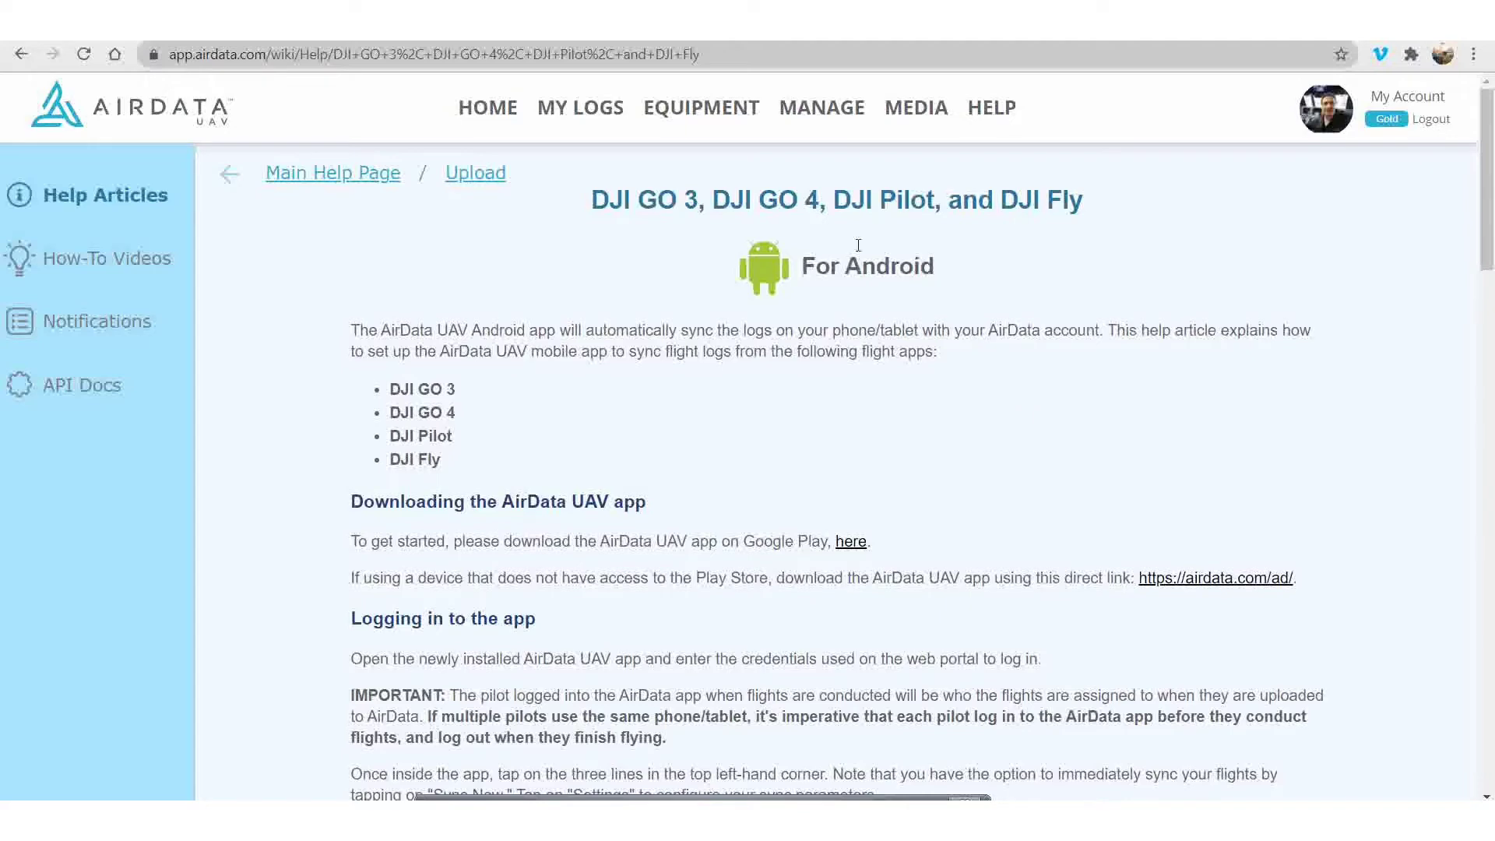
# View the flight logs overview and the home dashboard with flying conditions, recent flights and maintenance
pyautogui.click(551, 109)
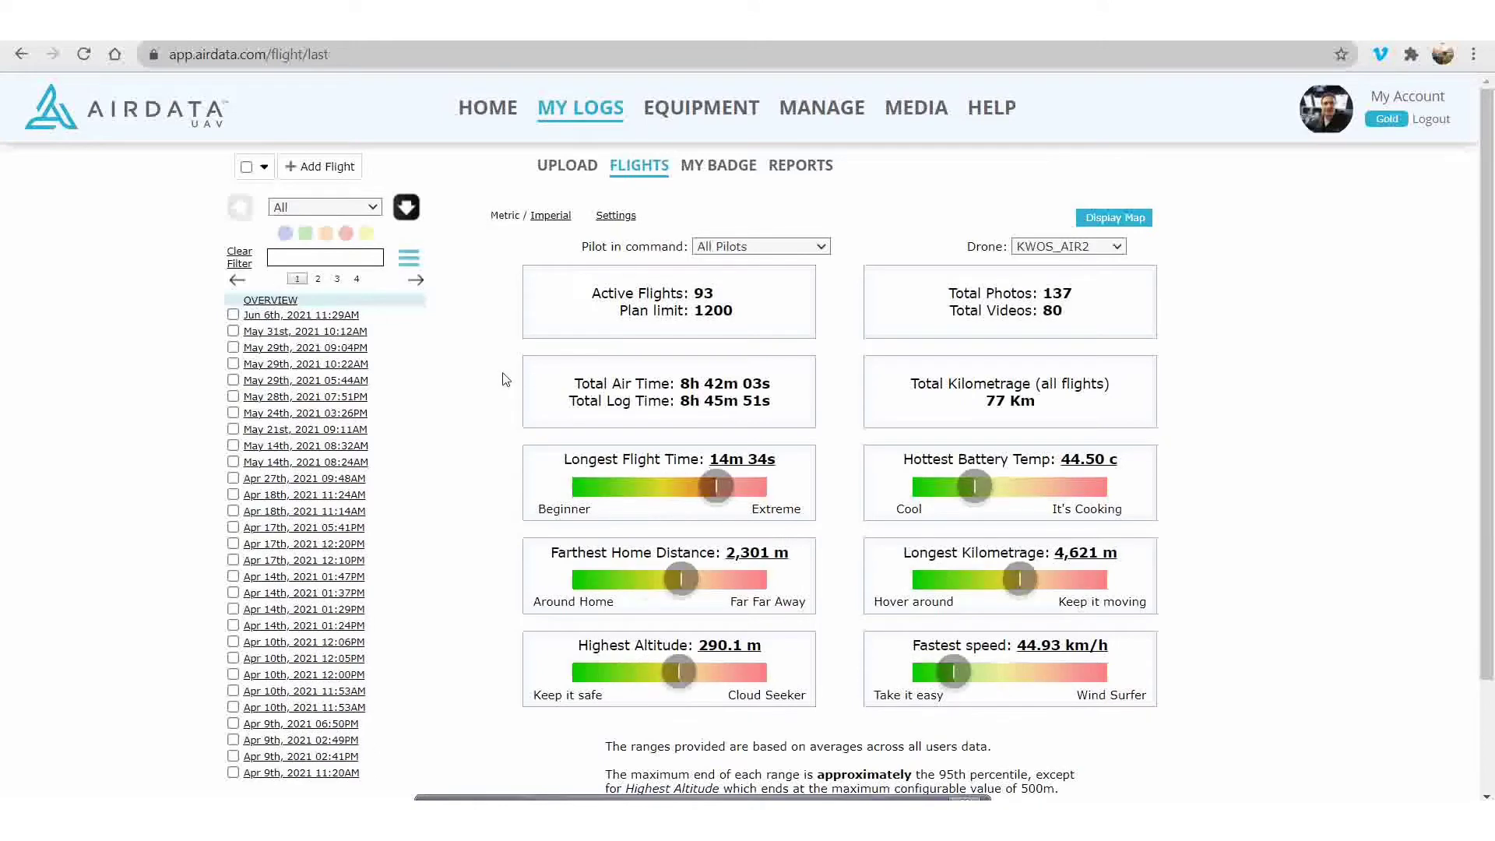
pyautogui.click(493, 116)
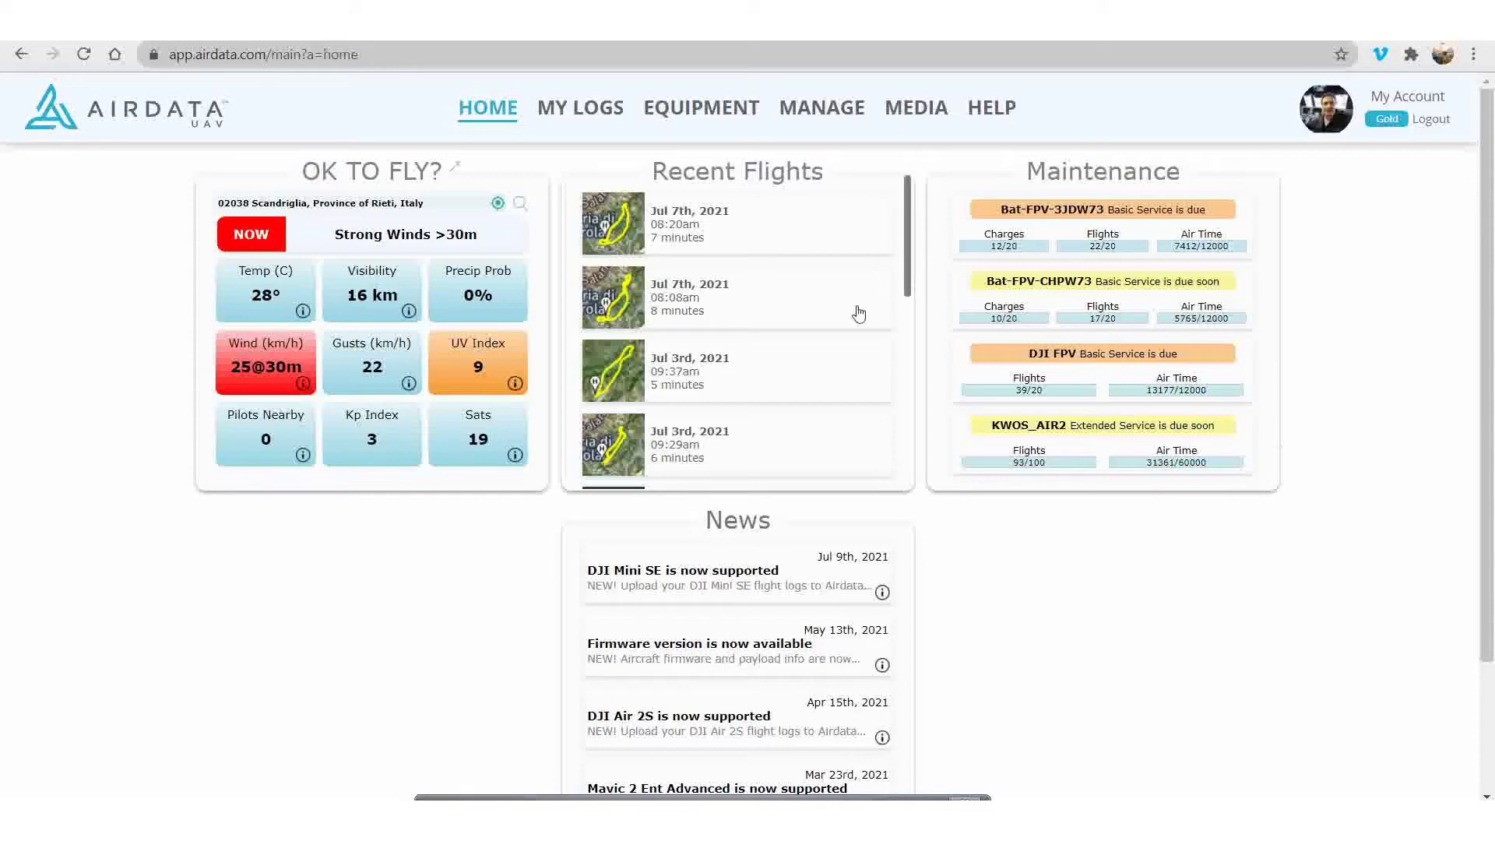
# Return to the flight logs overview and set its drone filter to All Drones
pyautogui.click(601, 122)
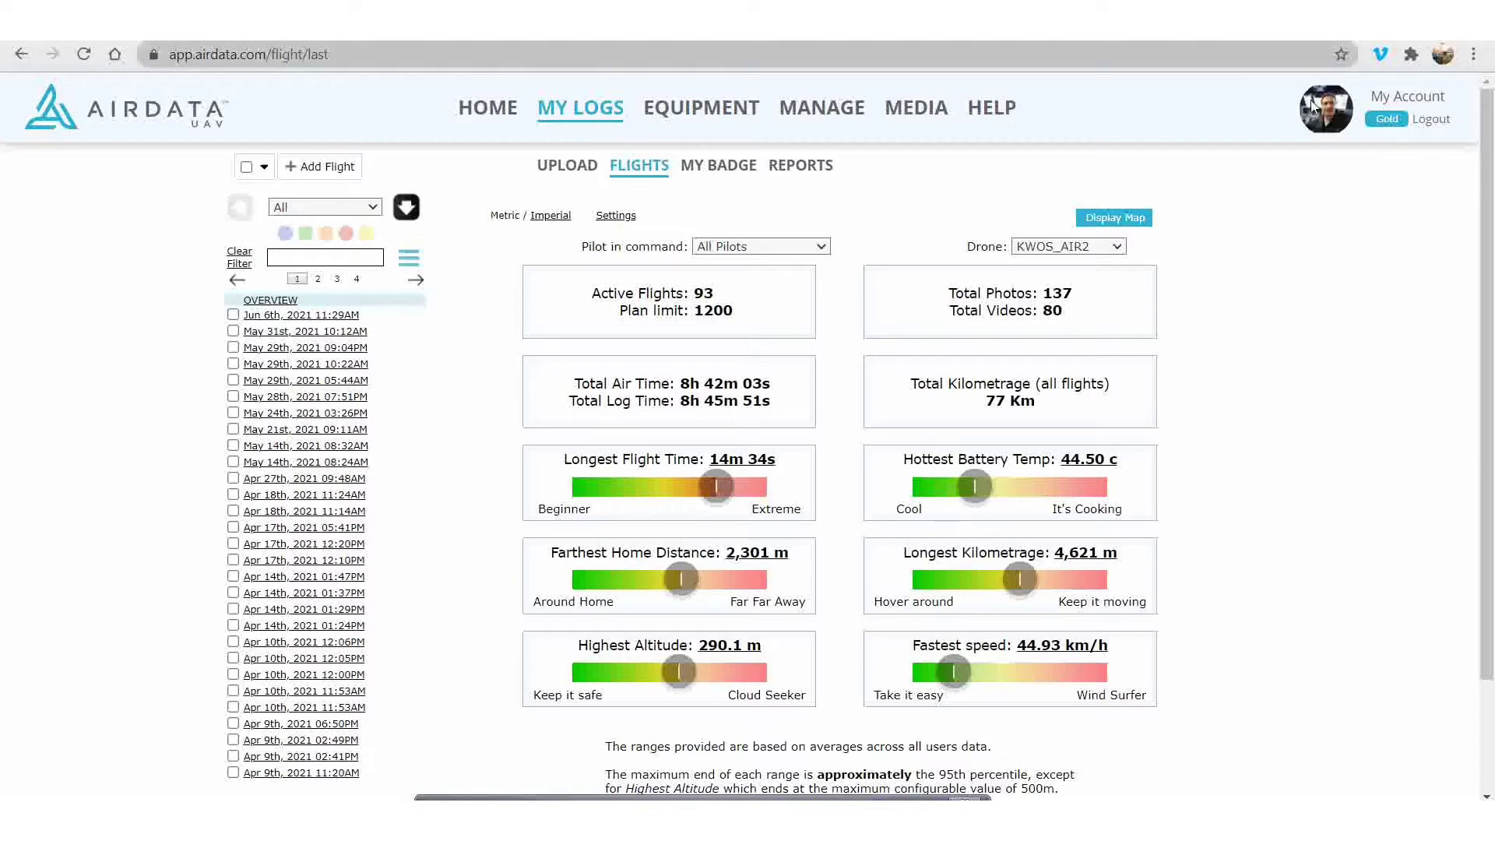
pyautogui.click(1117, 249)
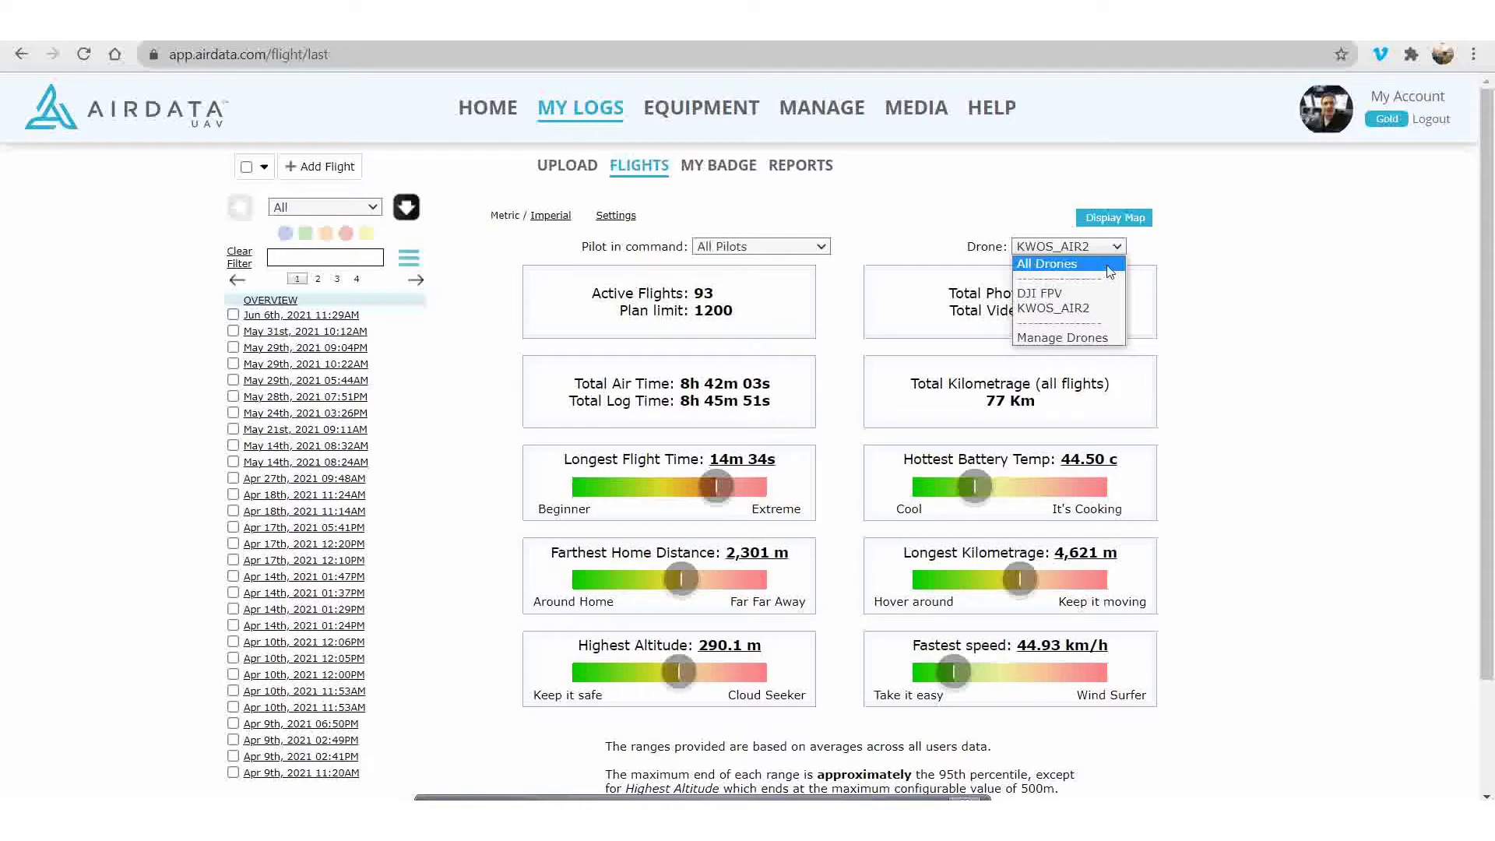
pyautogui.click(1252, 331)
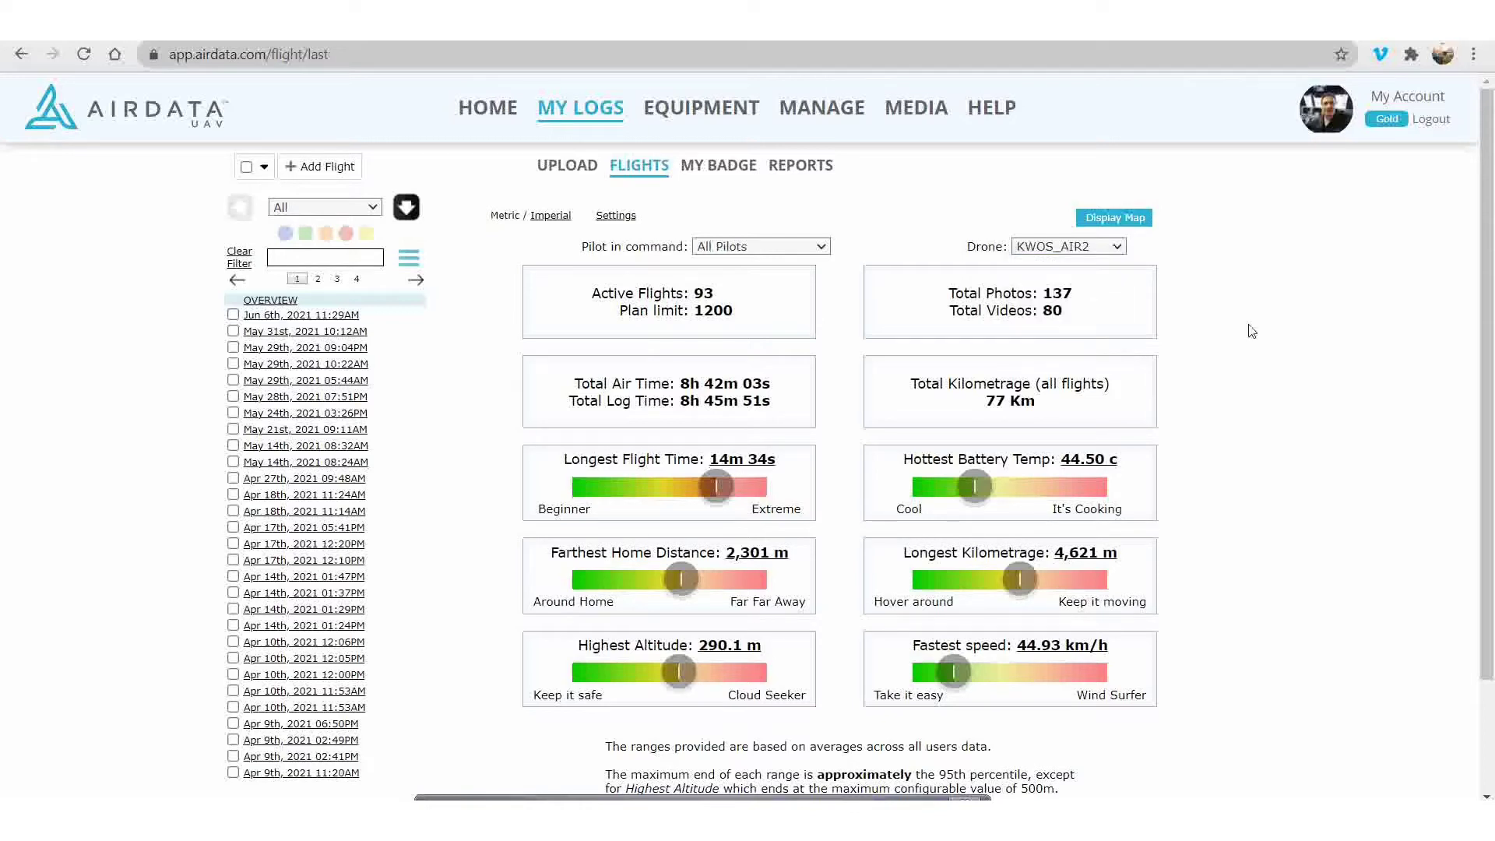
pyautogui.click(1122, 249)
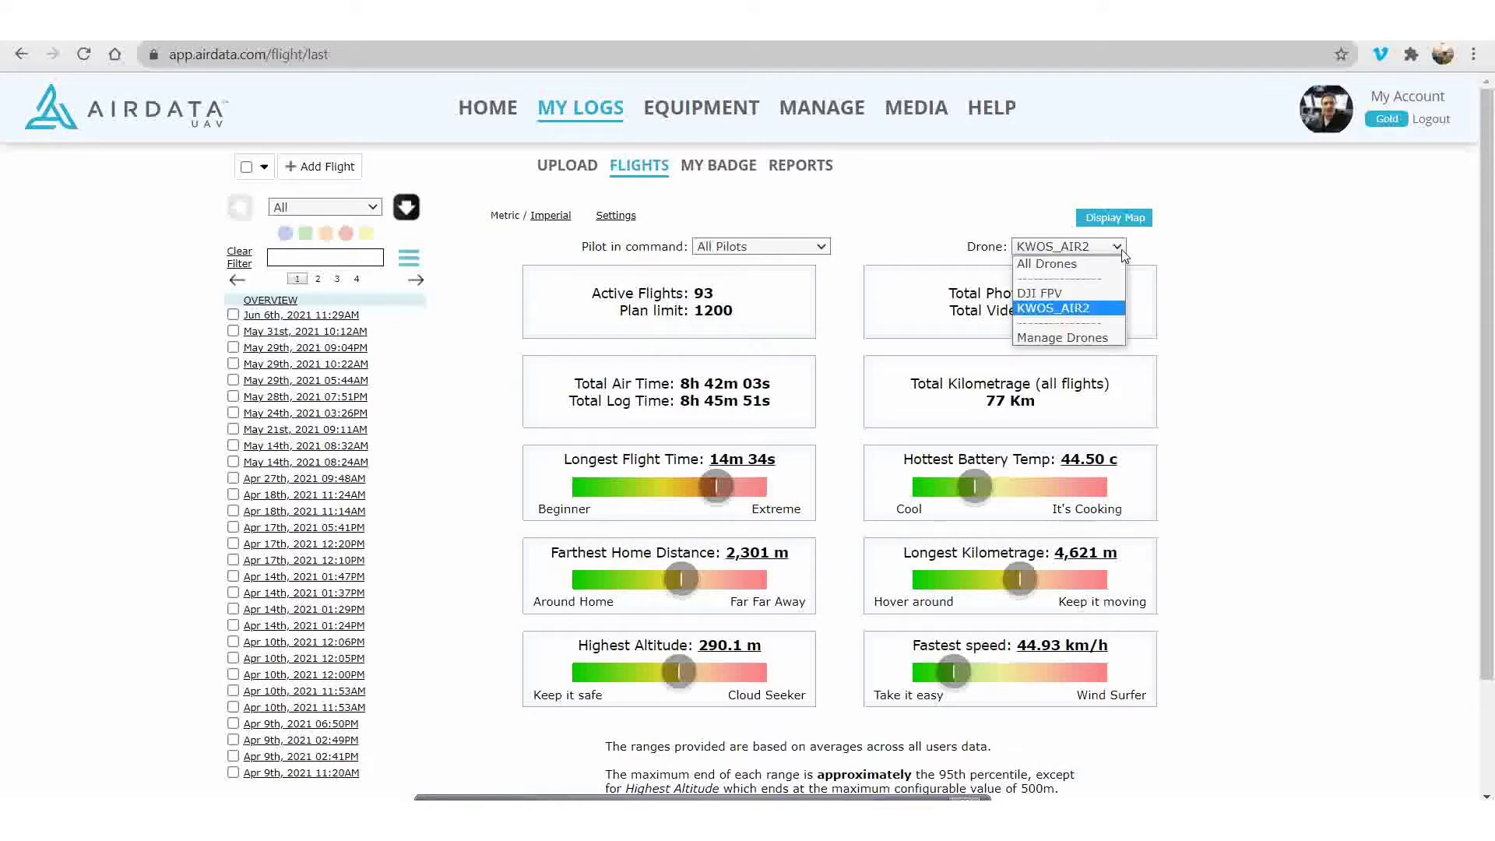
pyautogui.click(1090, 264)
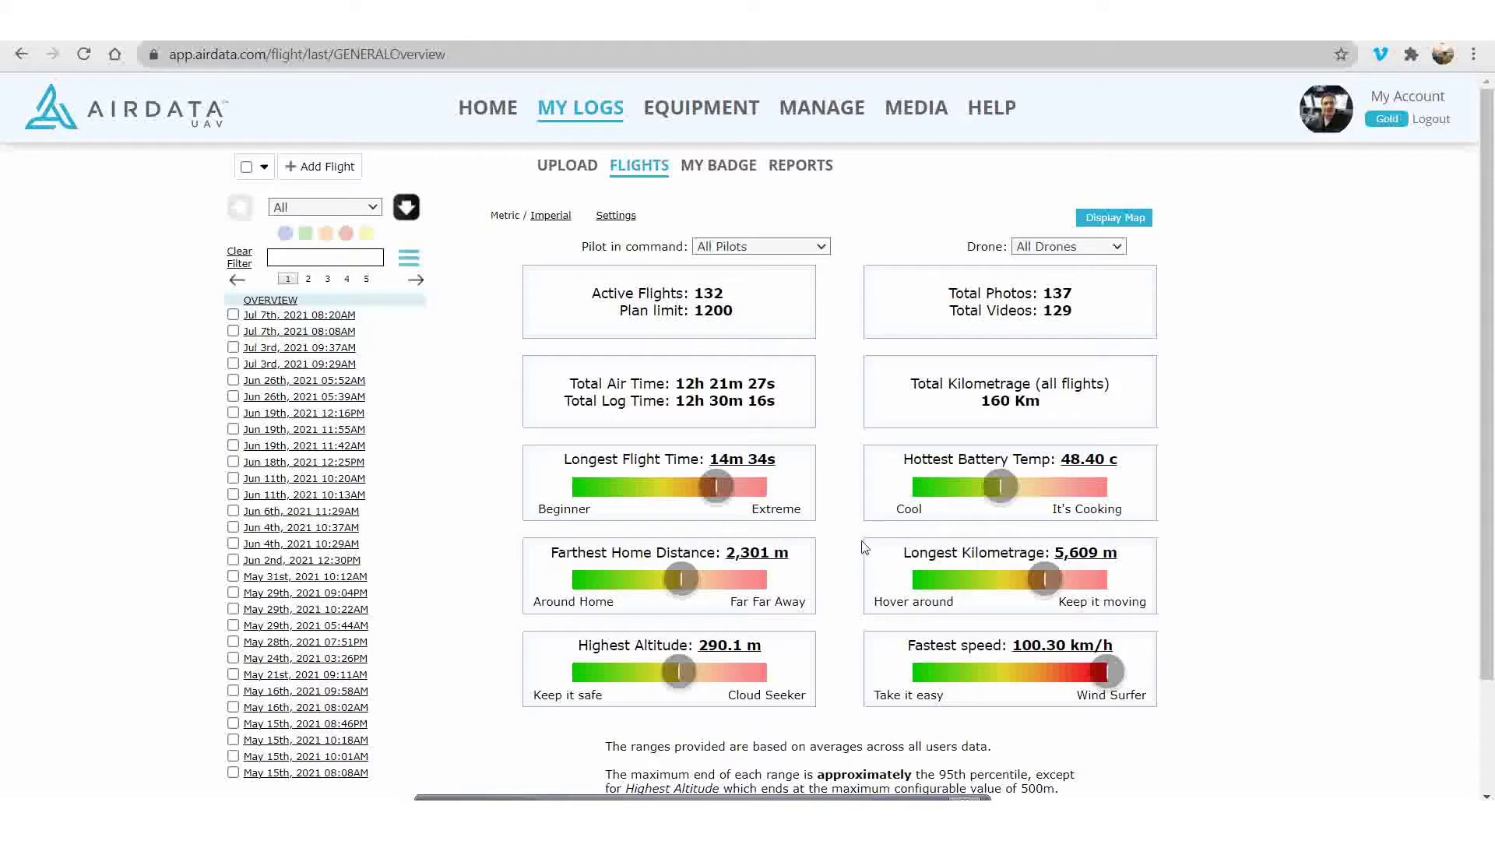
# Open the Jul 7th, 2021 08:20AM flight from the log list and view its general overview
pyautogui.scroll(-1, 979, 561)
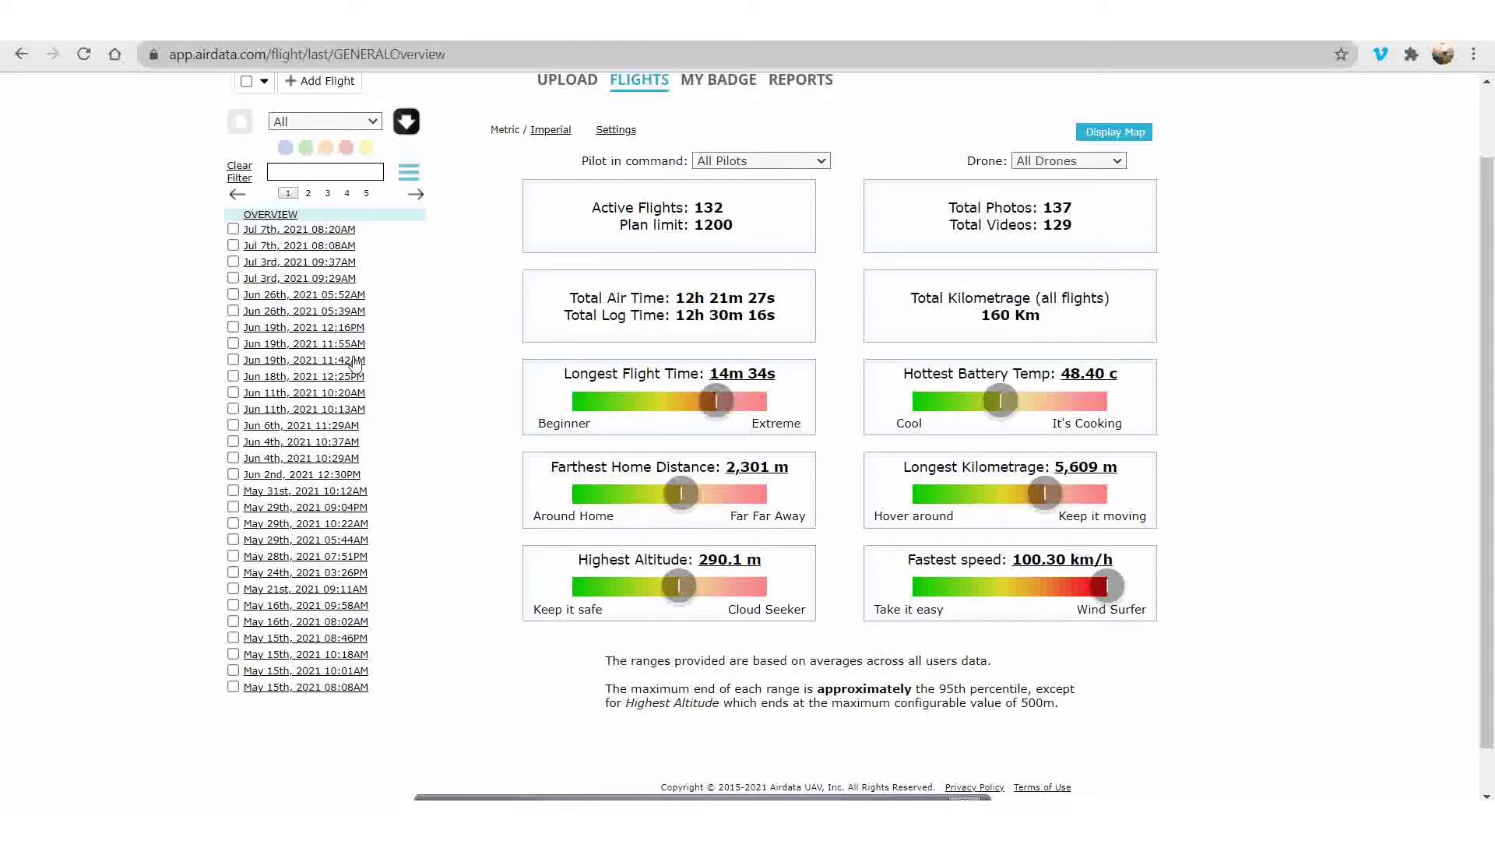
pyautogui.click(306, 233)
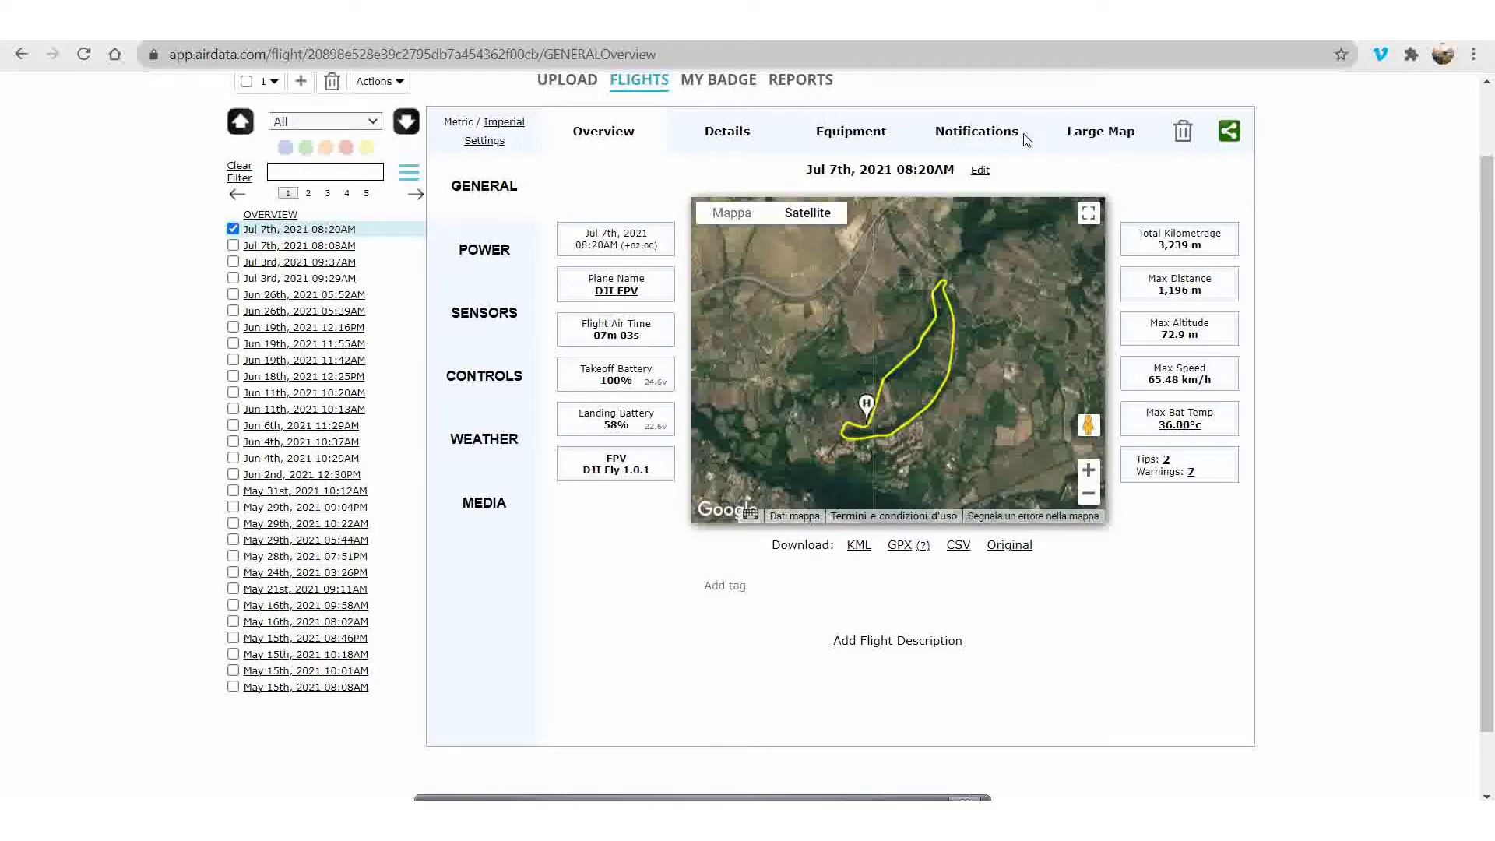
pyautogui.click(1484, 142)
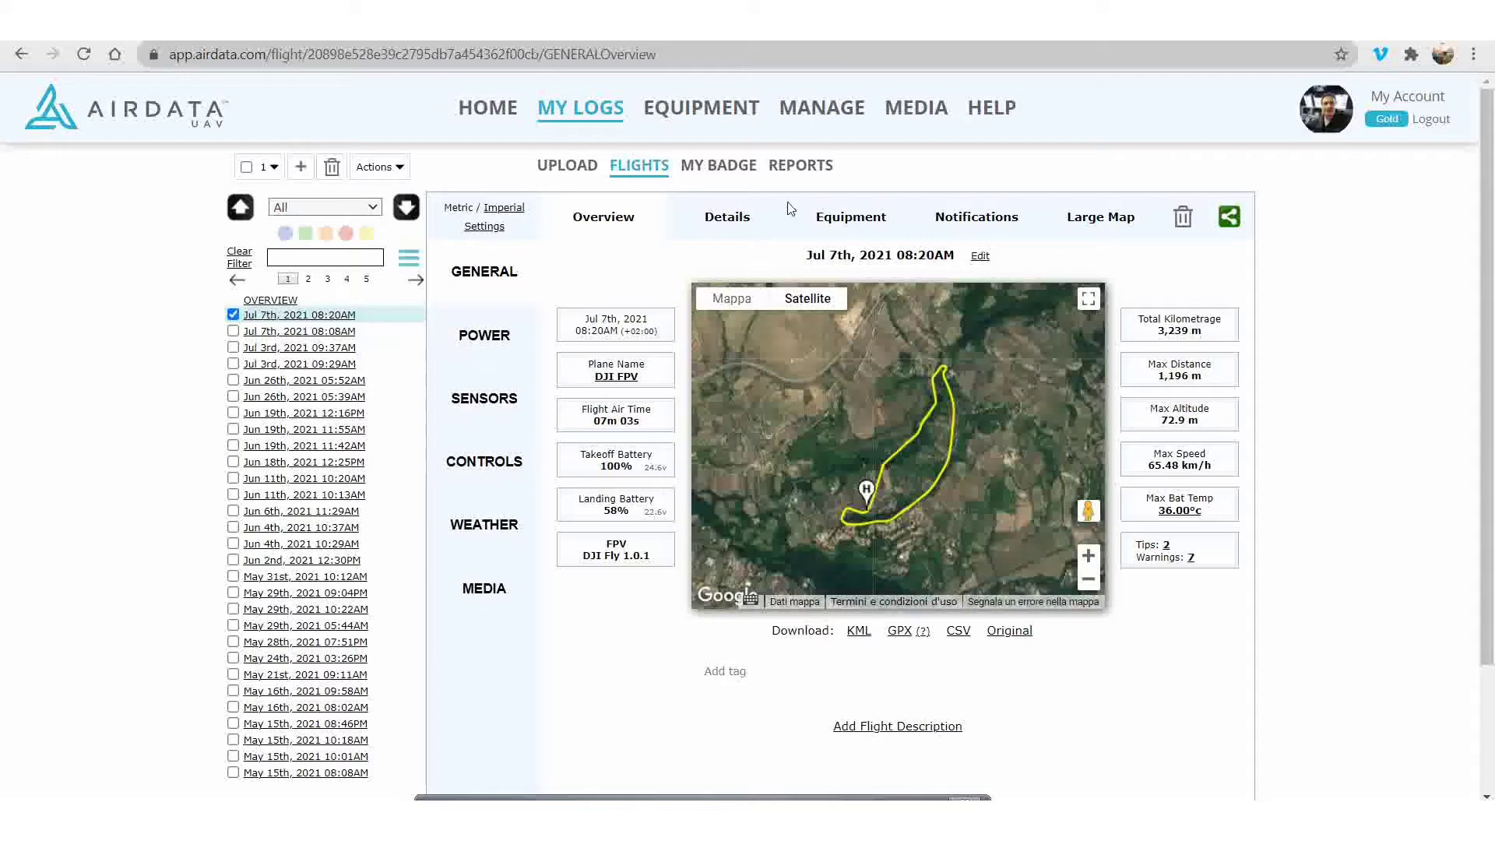
# Examine the flight's power efficiency and its sensor data: signal map, GPS satellite map and compass turn rate
pyautogui.click(485, 336)
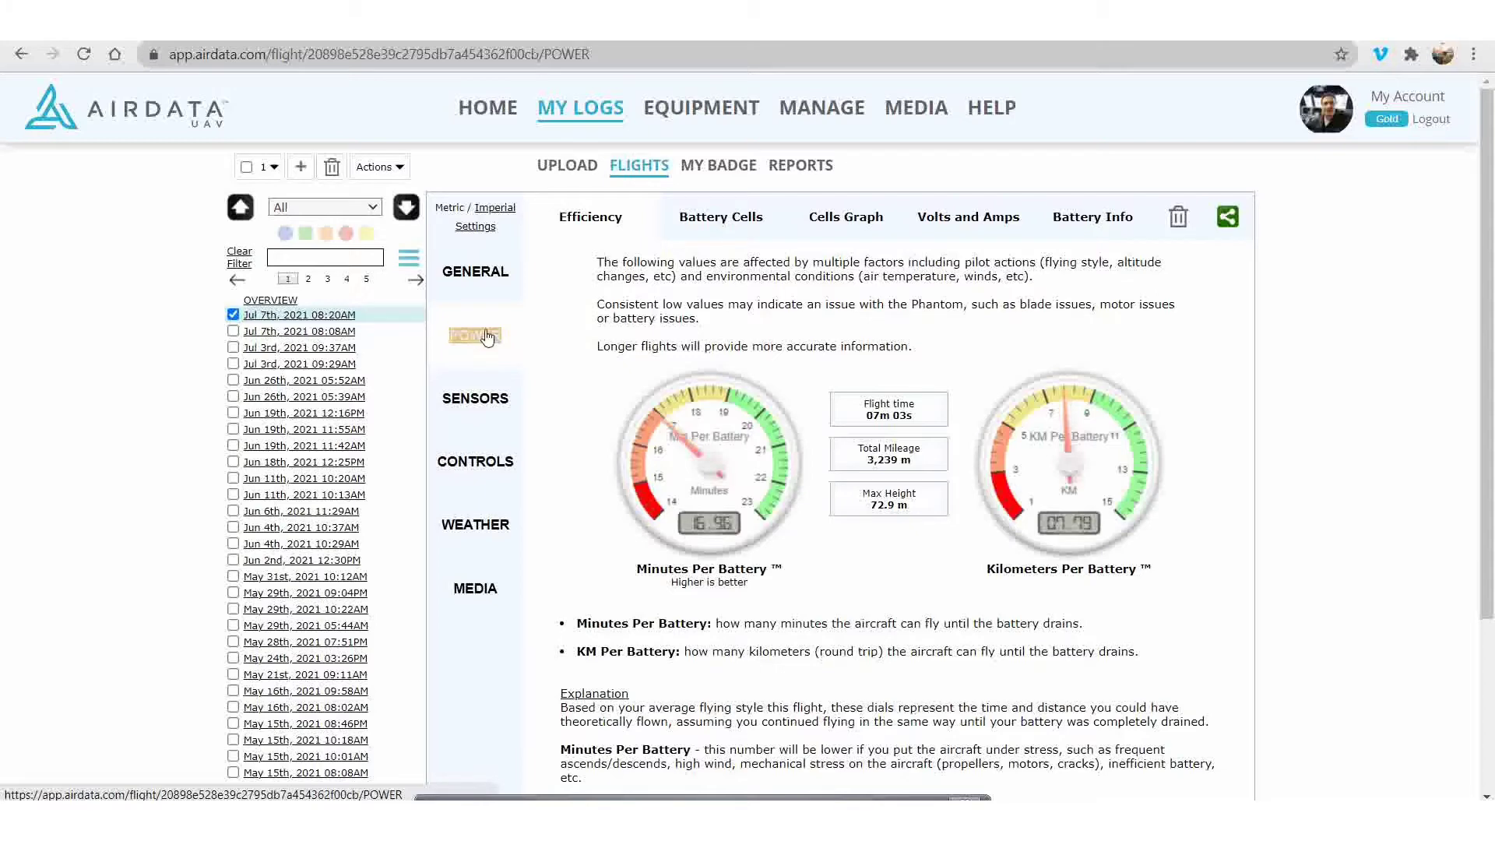
pyautogui.click(485, 400)
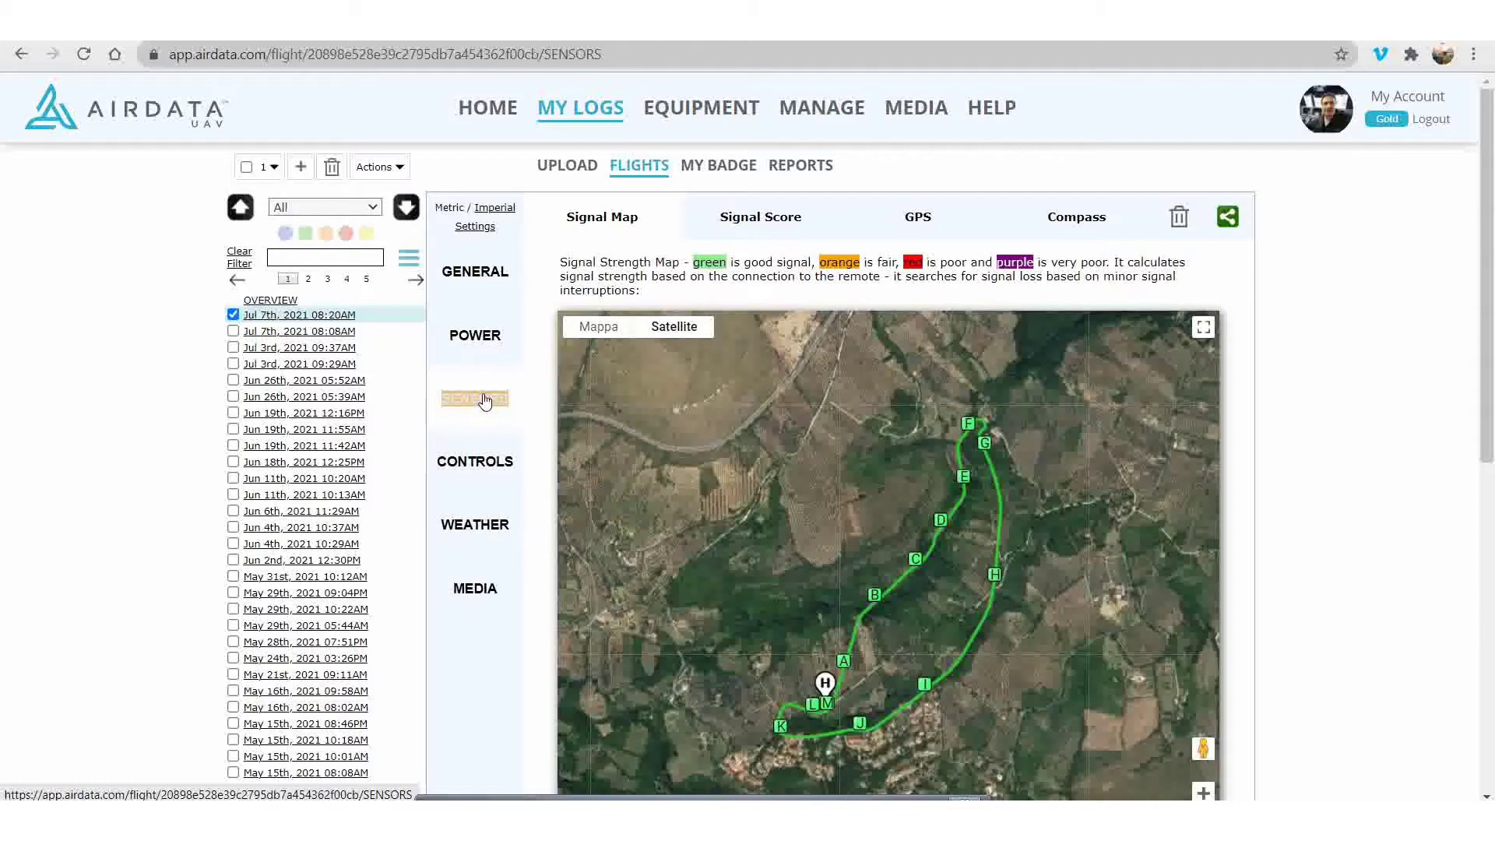
pyautogui.click(916, 225)
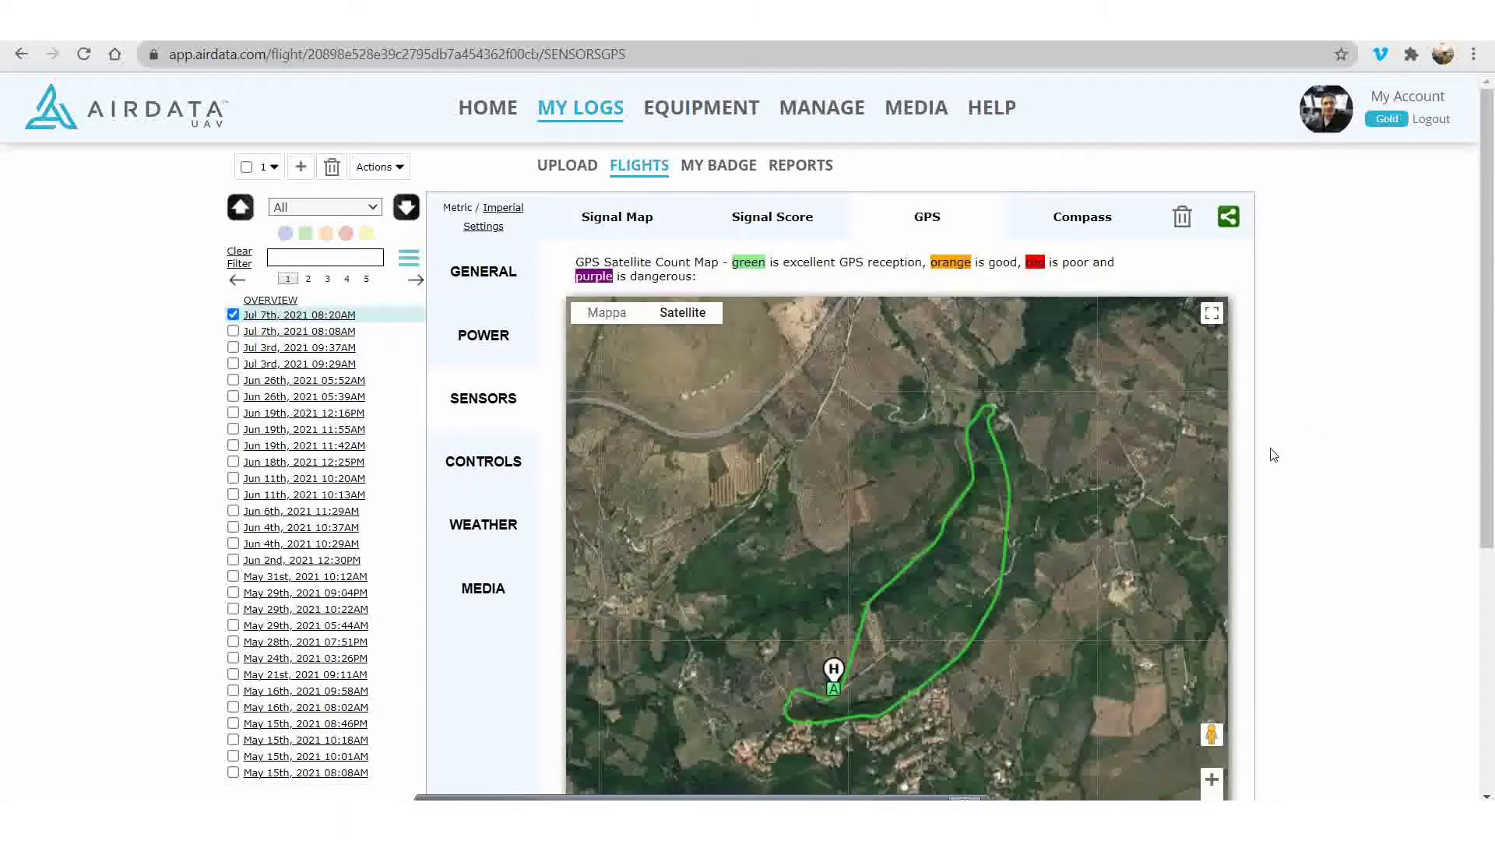
pyautogui.click(1070, 224)
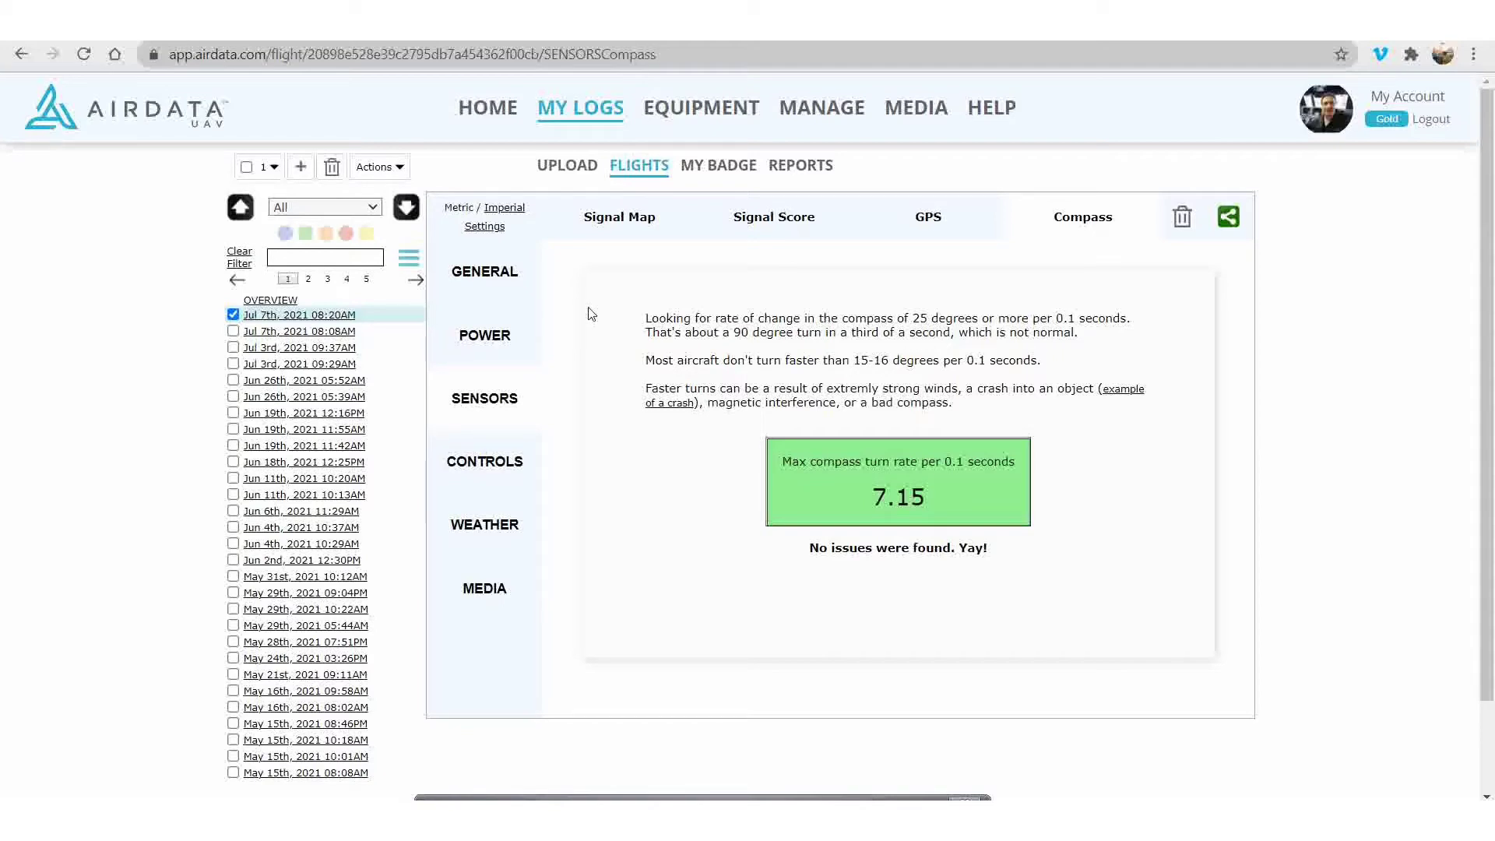
# Examine the flight's ground weather and its in-flight wind data, including how wind is calculated
pyautogui.click(476, 528)
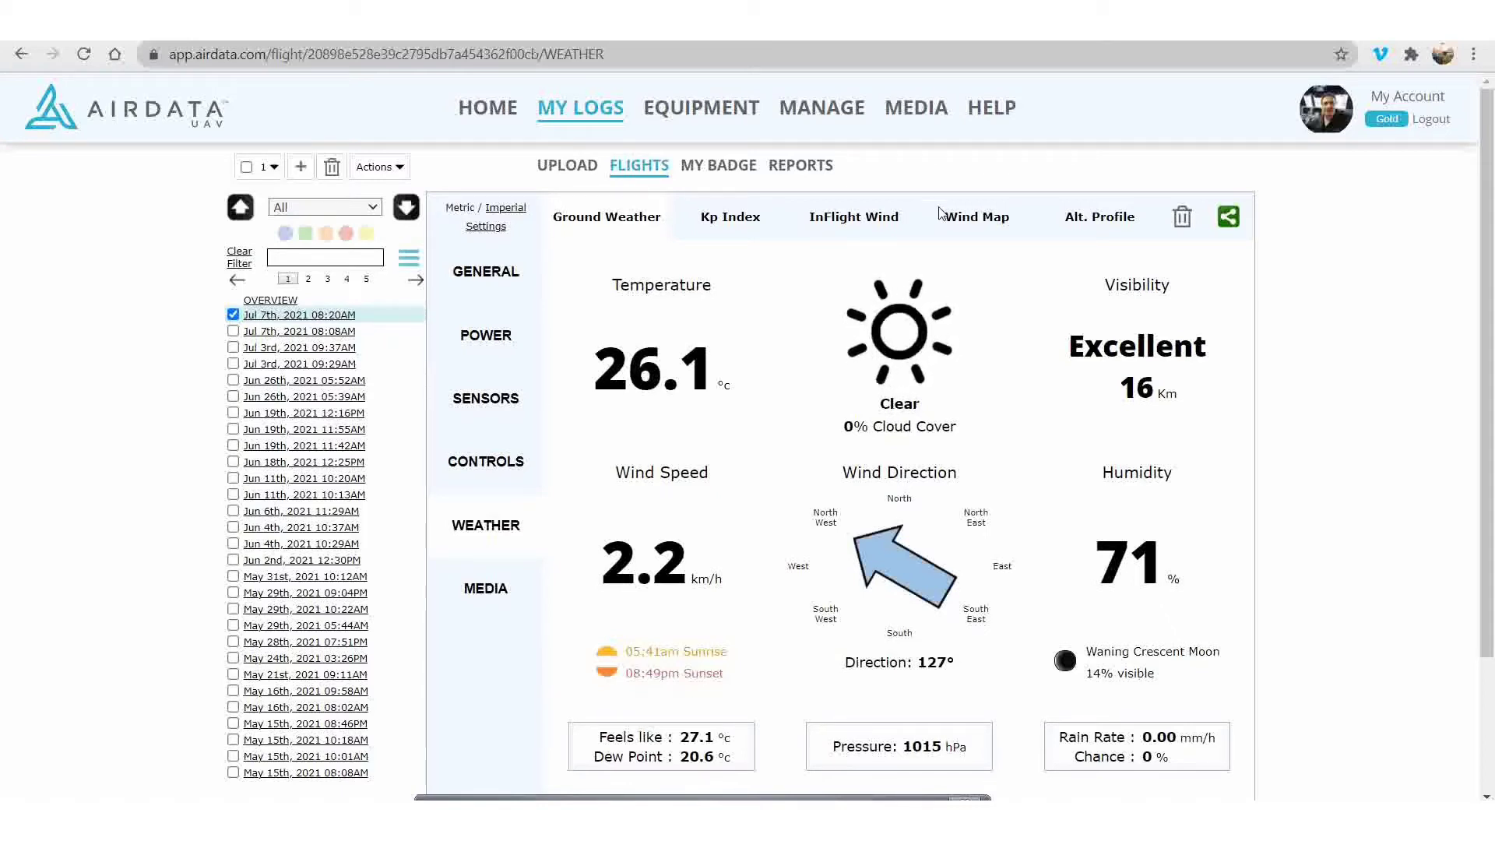
pyautogui.click(830, 225)
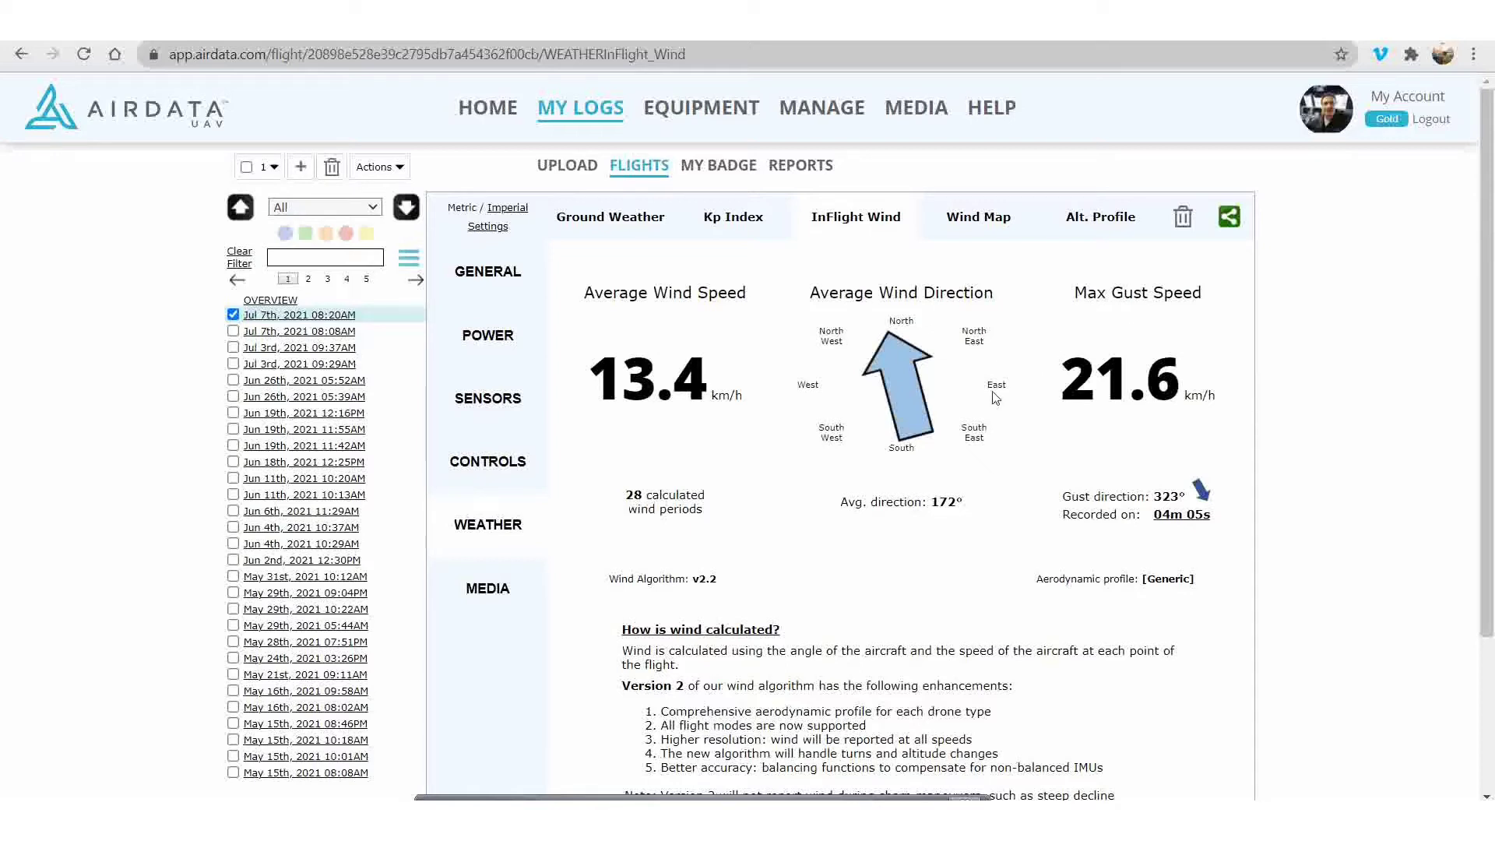
pyautogui.scroll(-1, 836, 578)
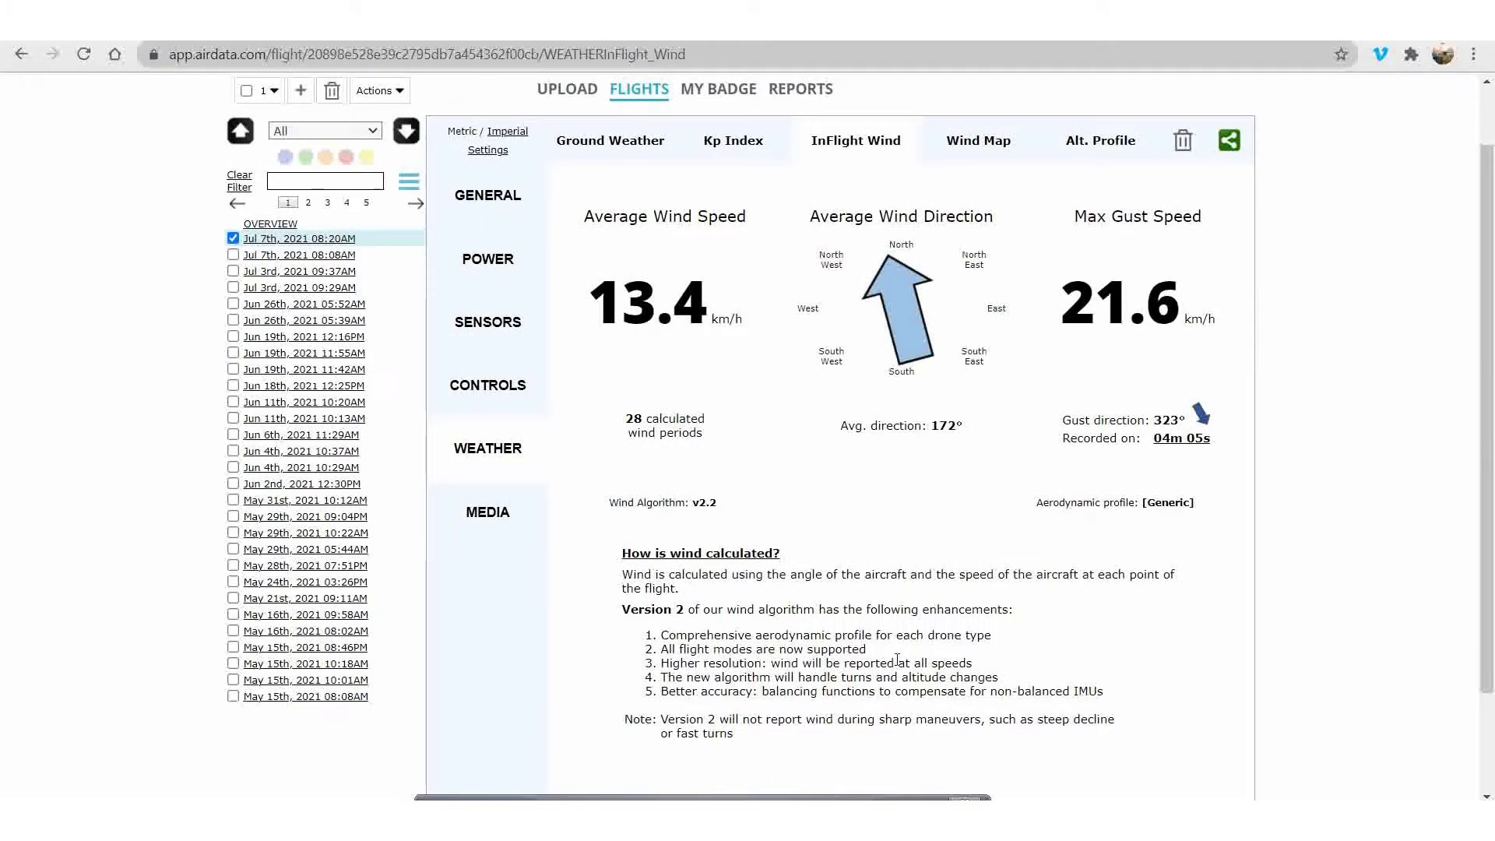
# Examine the flight's wind map and the table of wind direction and speed by flight time
pyautogui.click(982, 152)
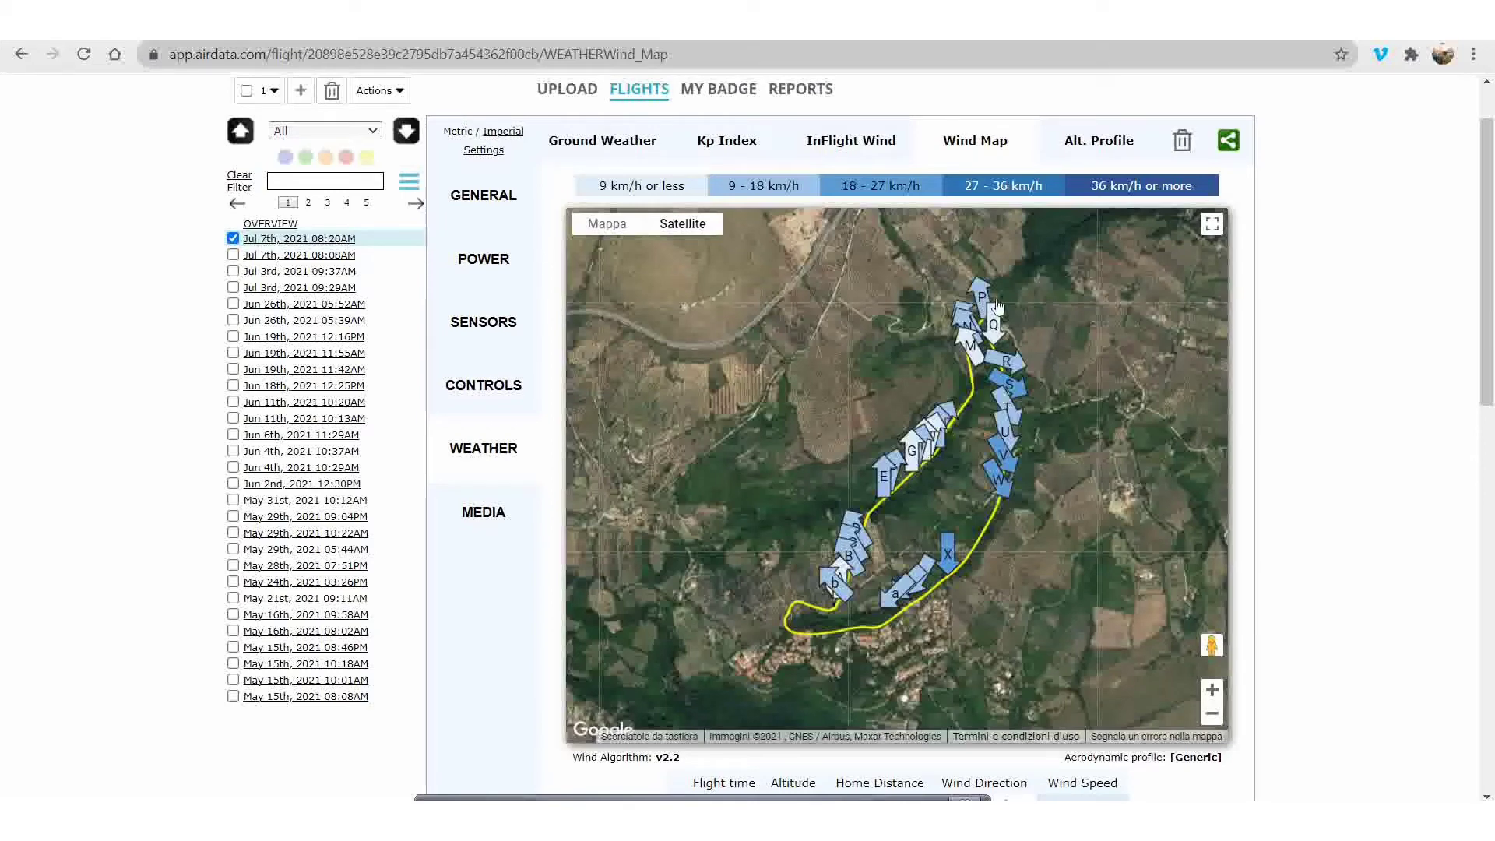
pyautogui.scroll(-5, 1291, 591)
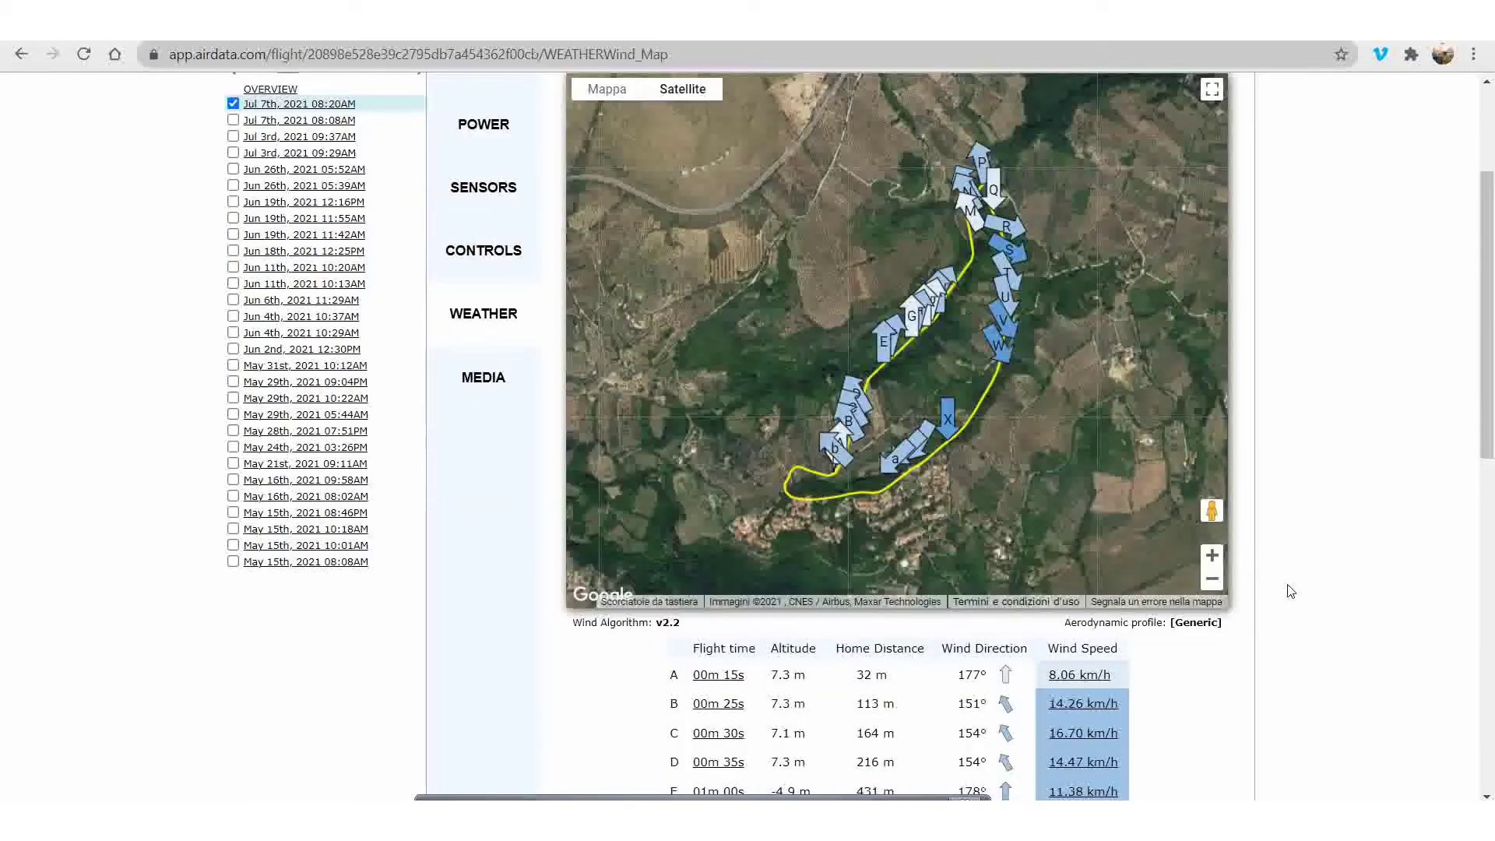
pyautogui.scroll(-1, 1291, 591)
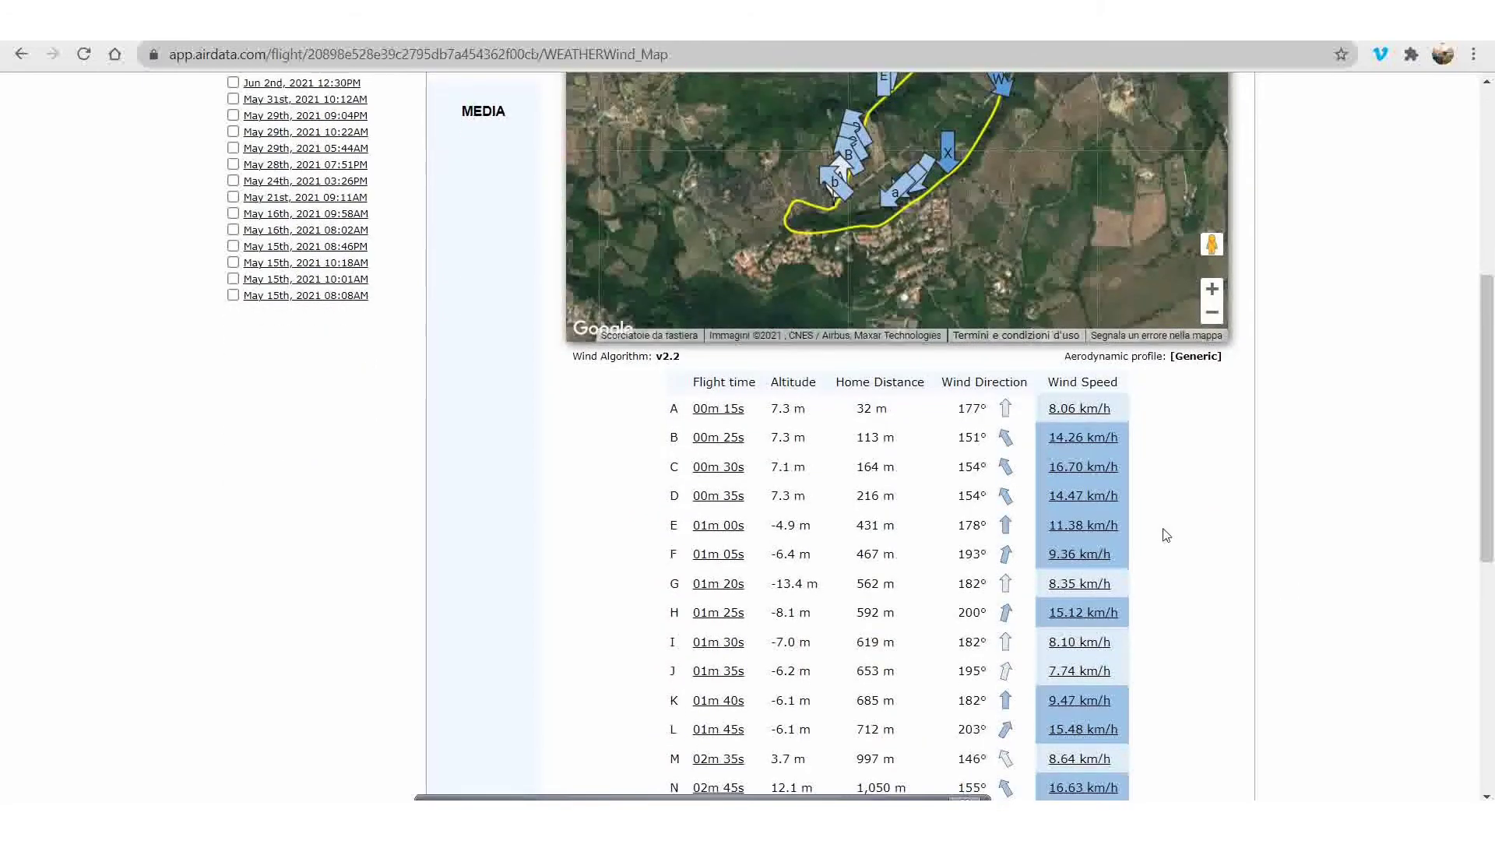
pyautogui.scroll(-2, 1170, 676)
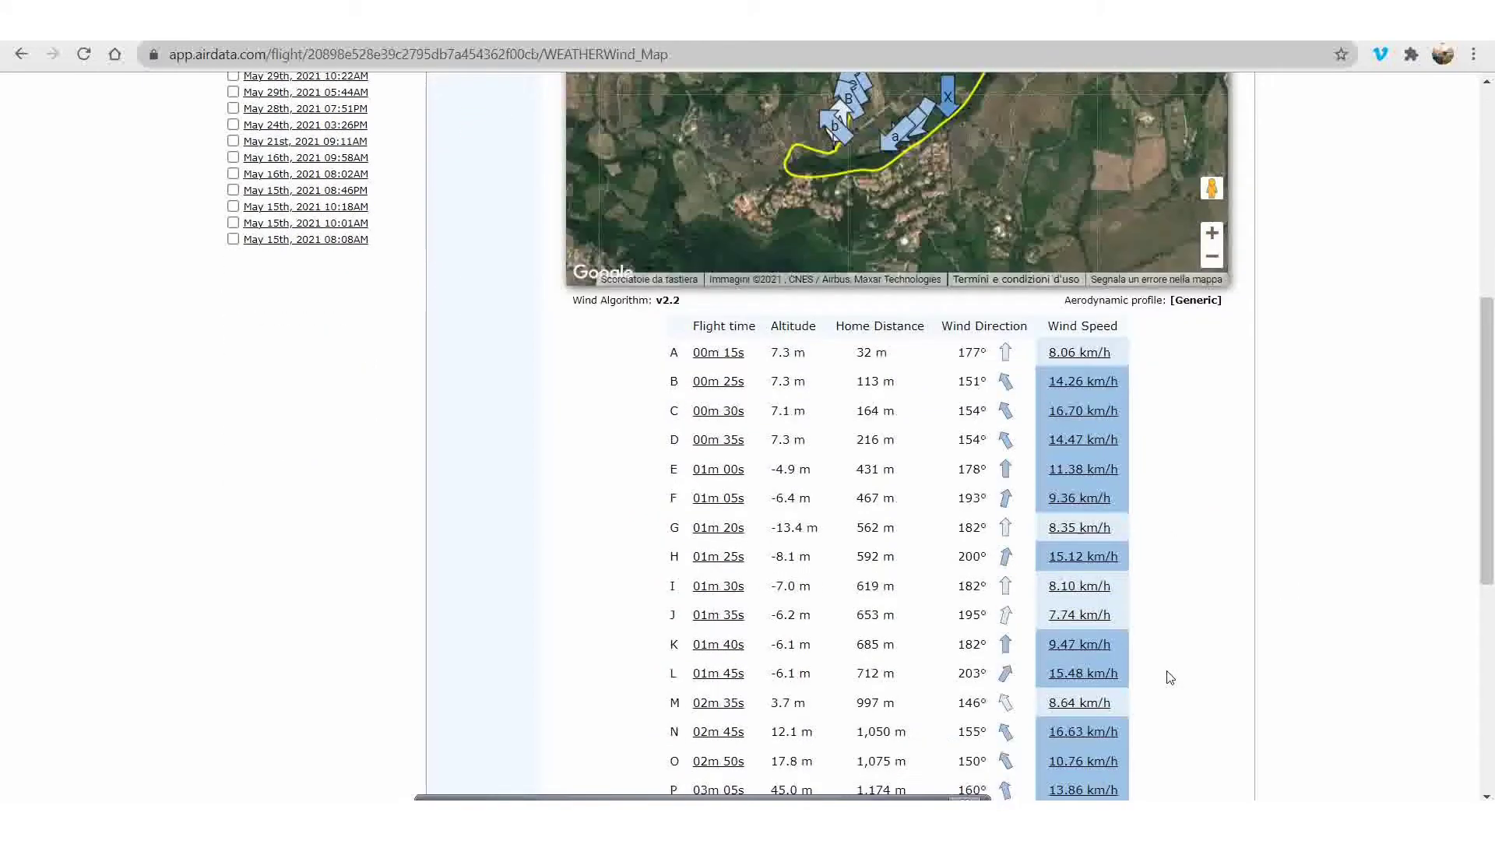
pyautogui.scroll(5, 1170, 676)
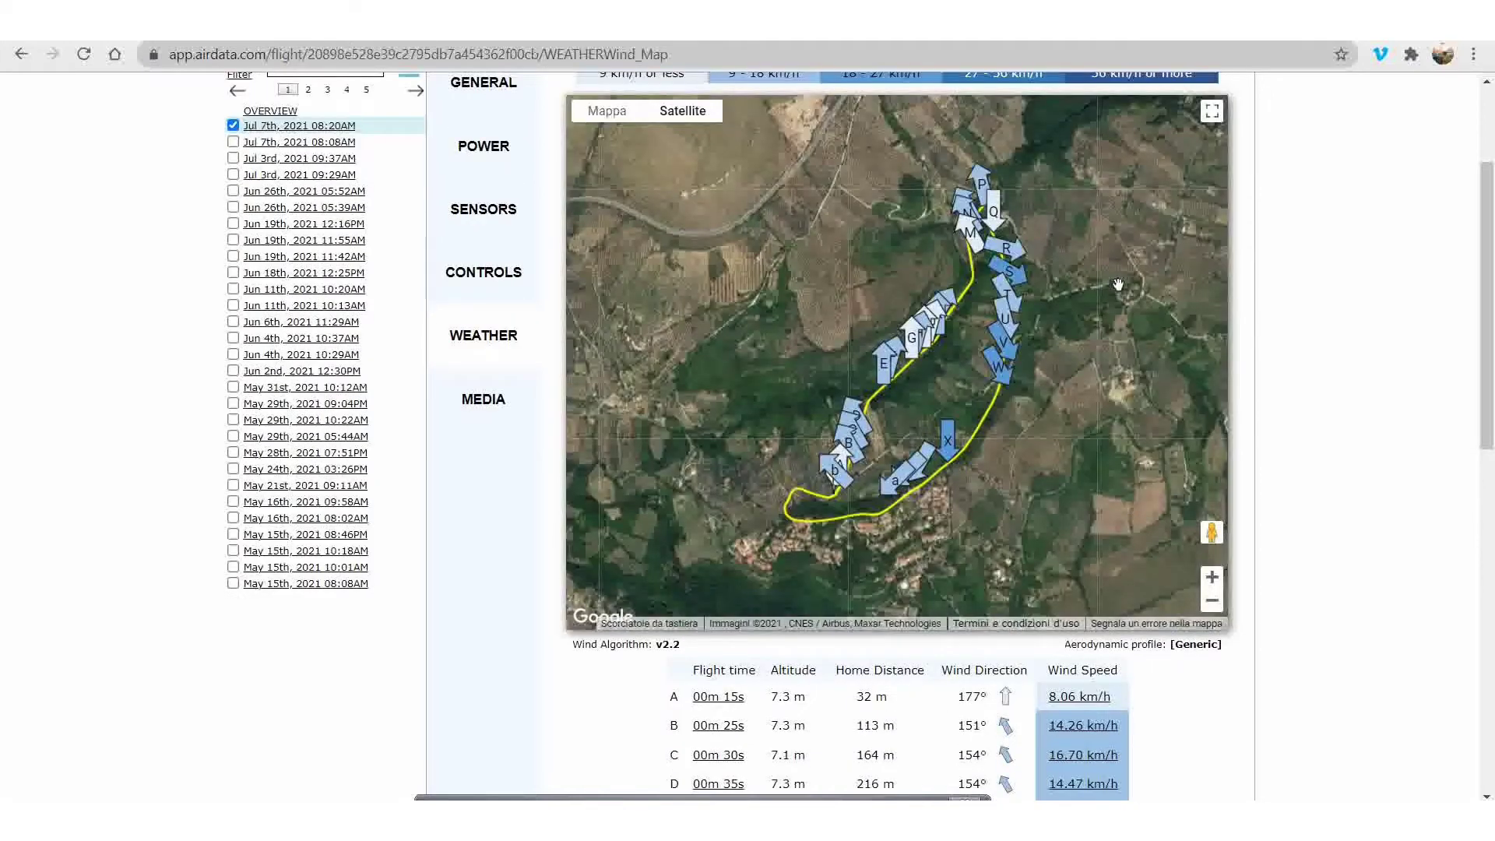
pyautogui.scroll(1, 1103, 259)
pyautogui.scroll(2, 1306, 259)
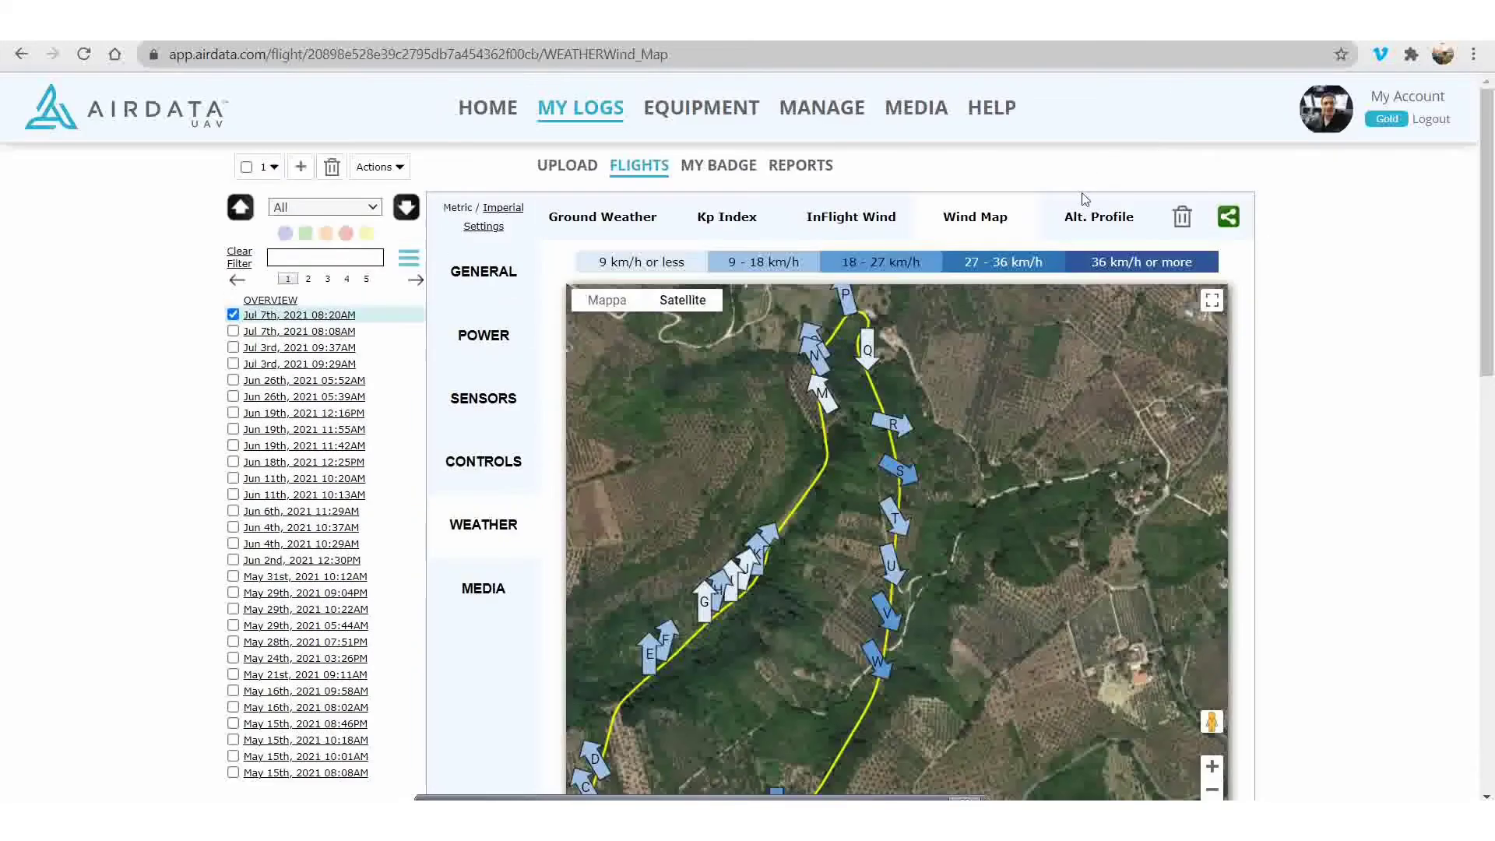
# View the altitude profile chart of the flight's average wind speed
pyautogui.click(1086, 217)
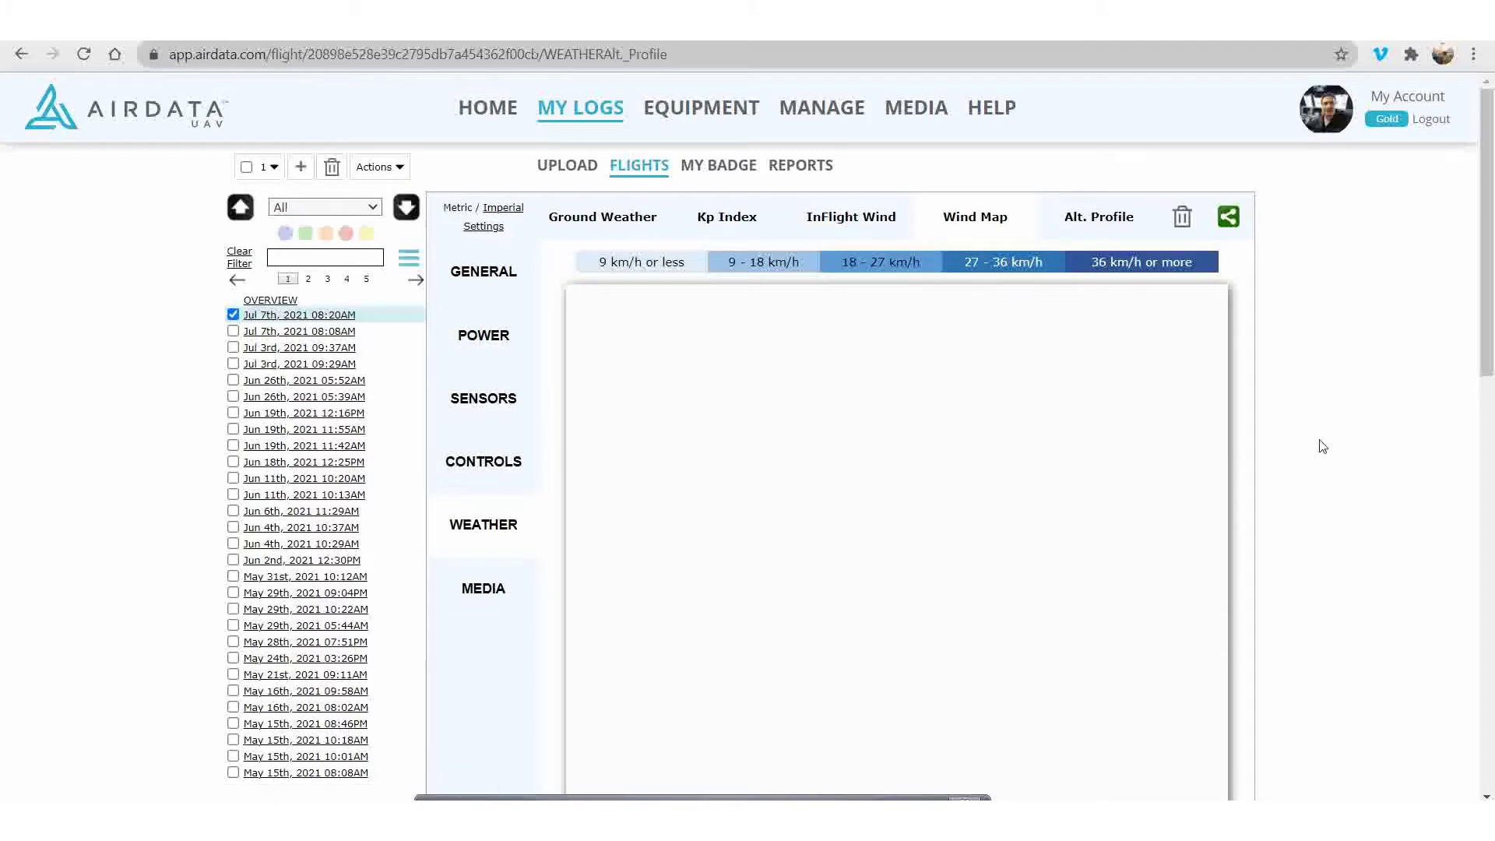
pyautogui.scroll(-2, 1322, 446)
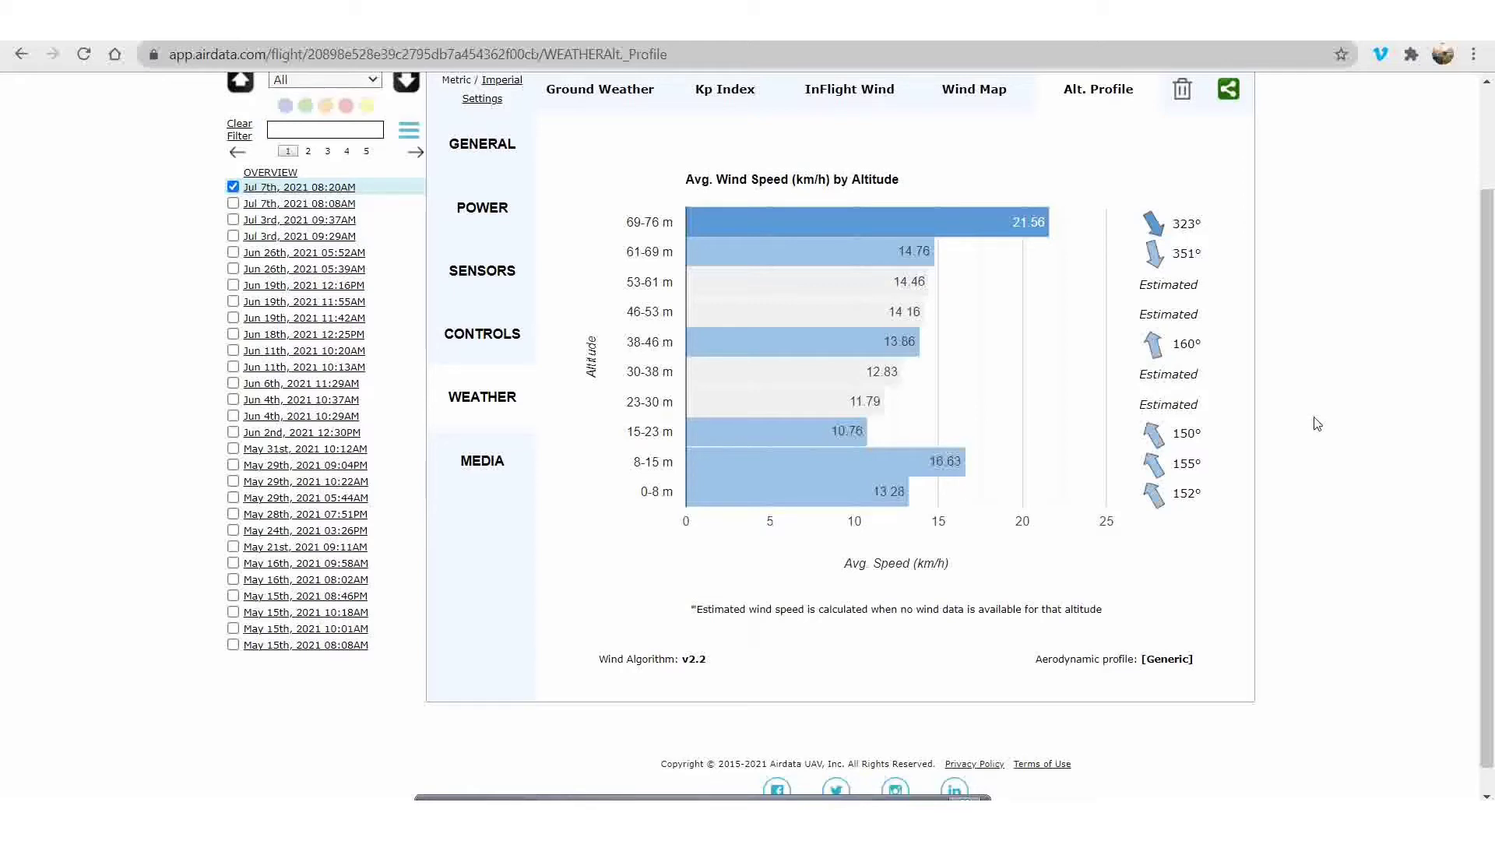
pyautogui.scroll(2, 1330, 450)
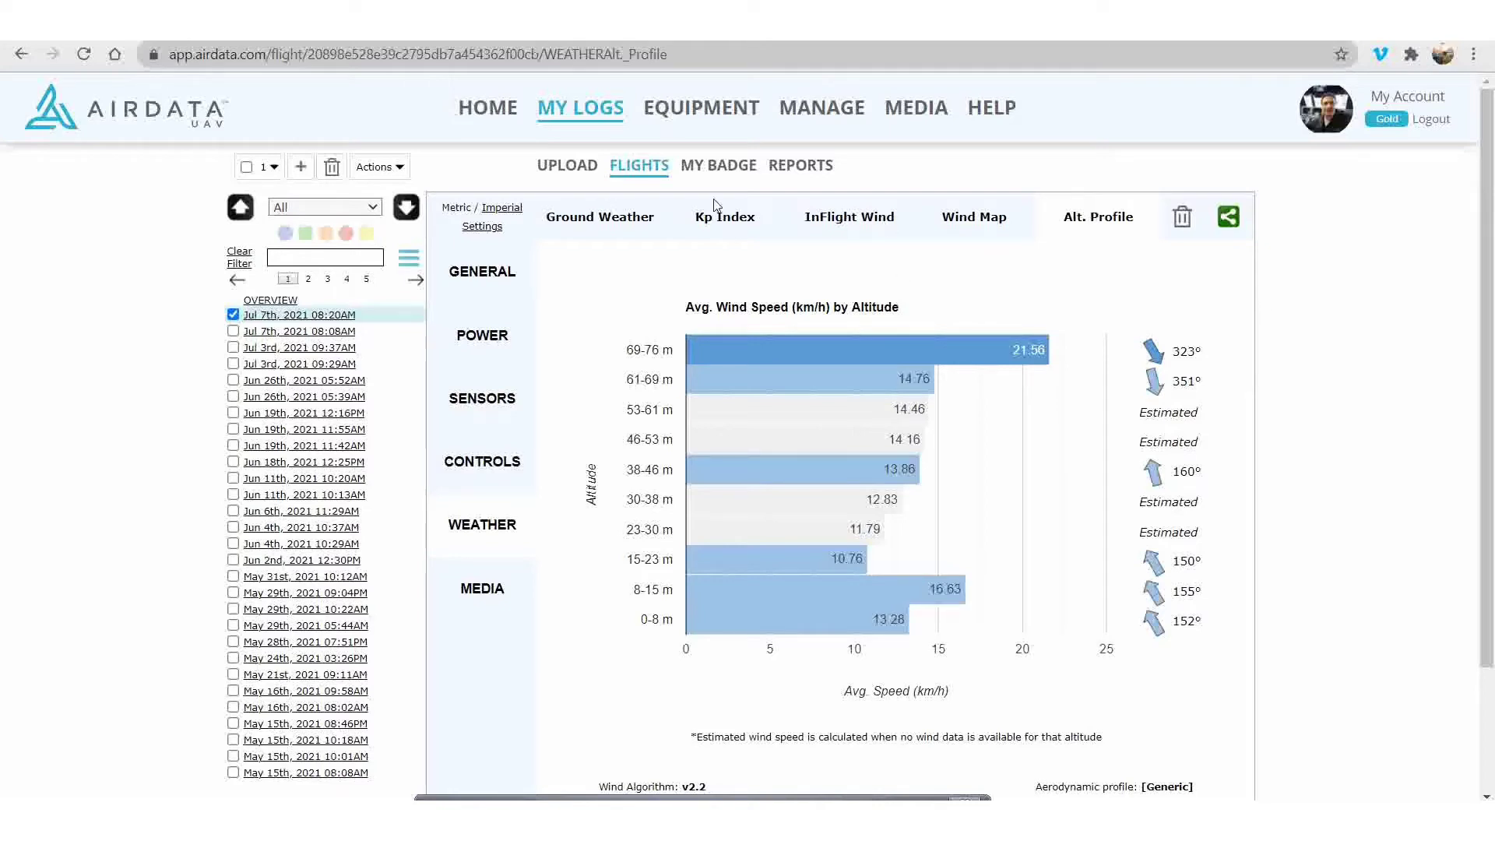
# Open the page for uploading flight logs
pyautogui.click(553, 173)
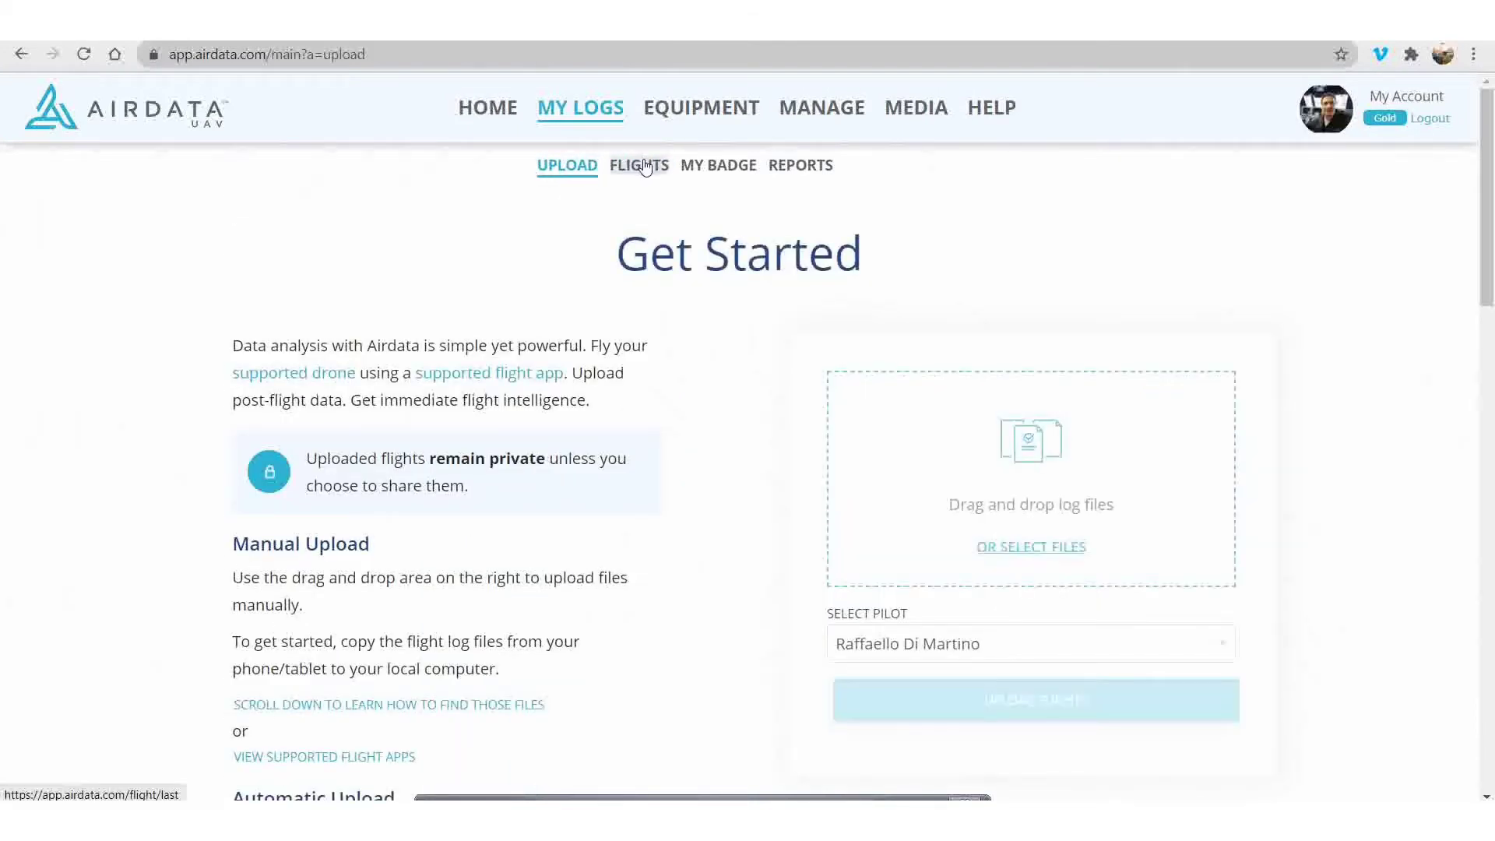
# Open the Jul 7th, 2021 08:20AM flight from the flight logs and display its general notifications
pyautogui.click(596, 106)
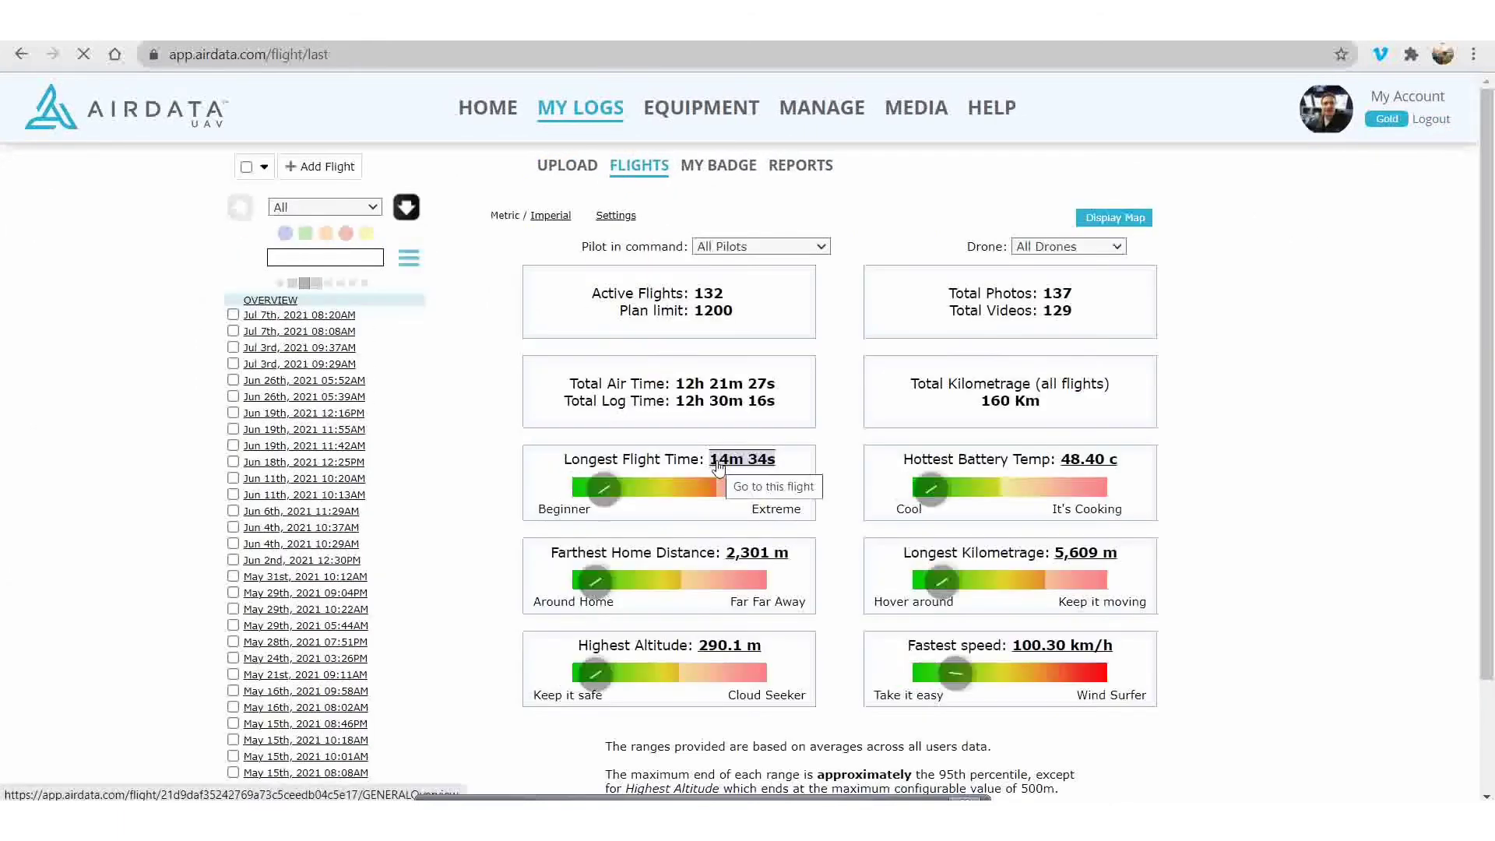
pyautogui.click(332, 315)
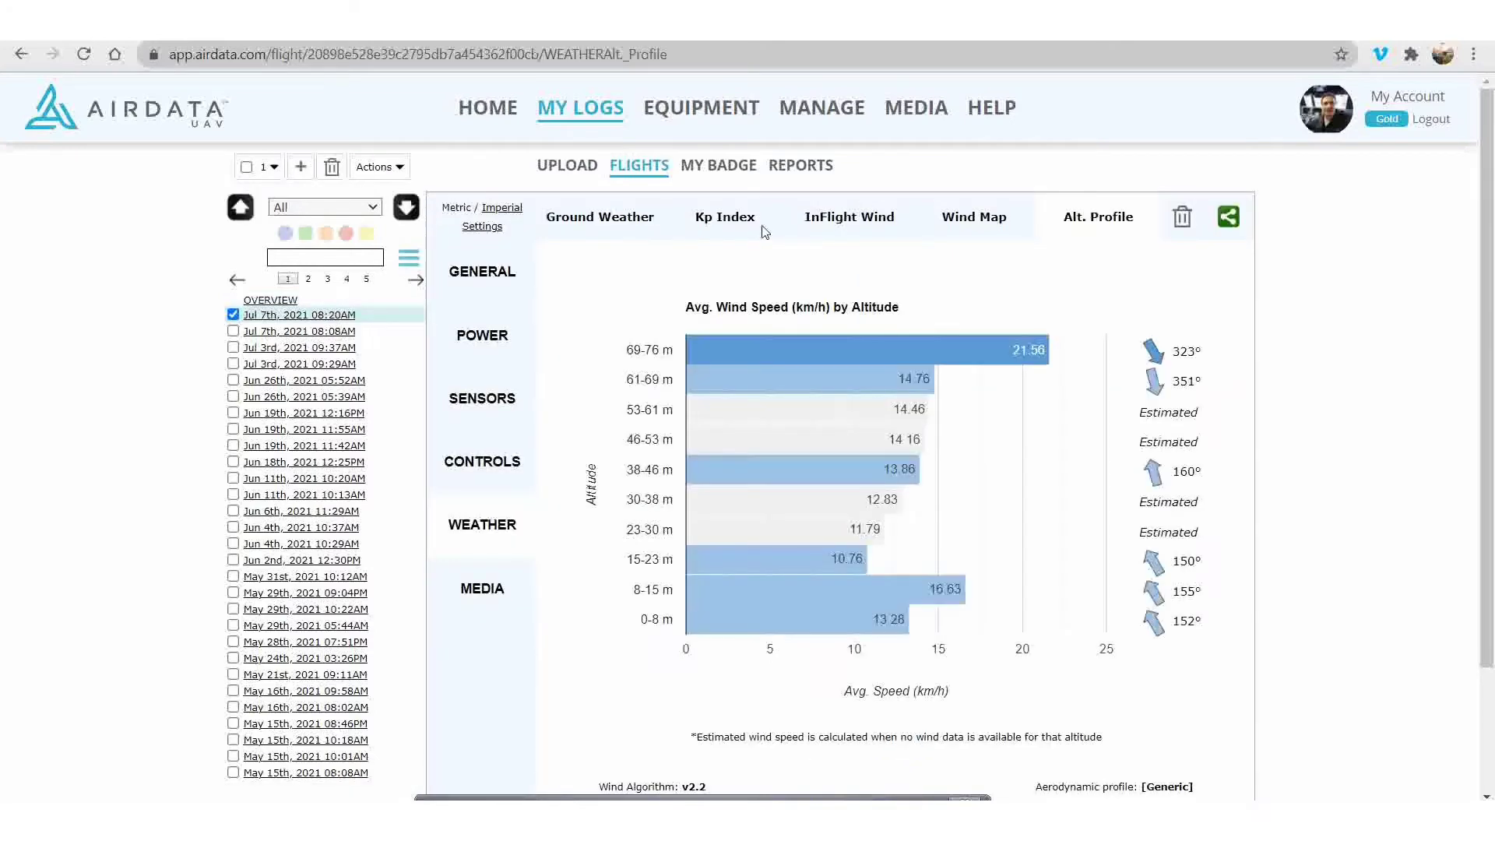
pyautogui.click(485, 282)
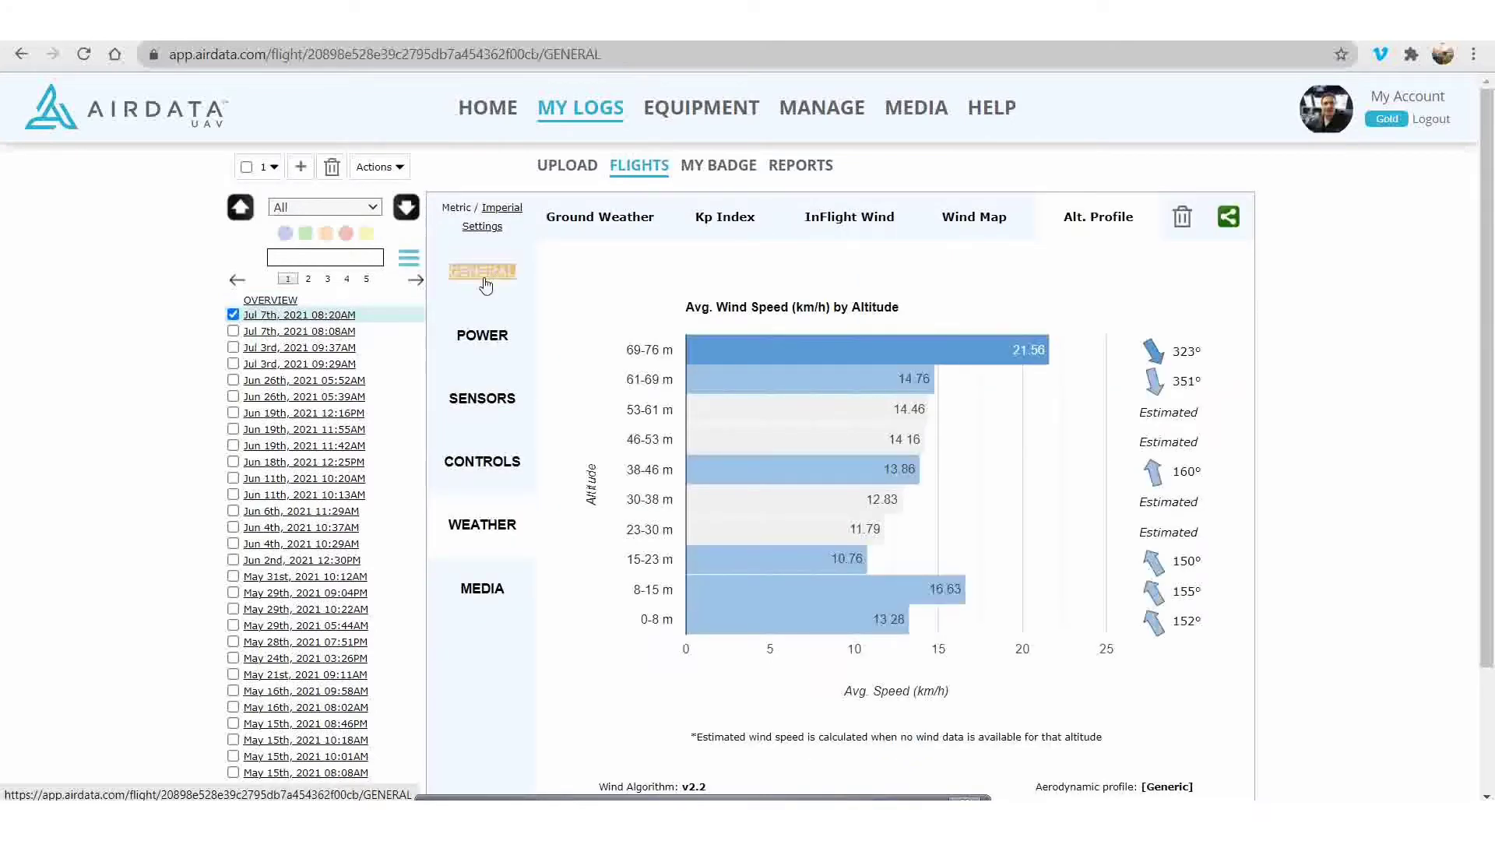
pyautogui.click(1004, 218)
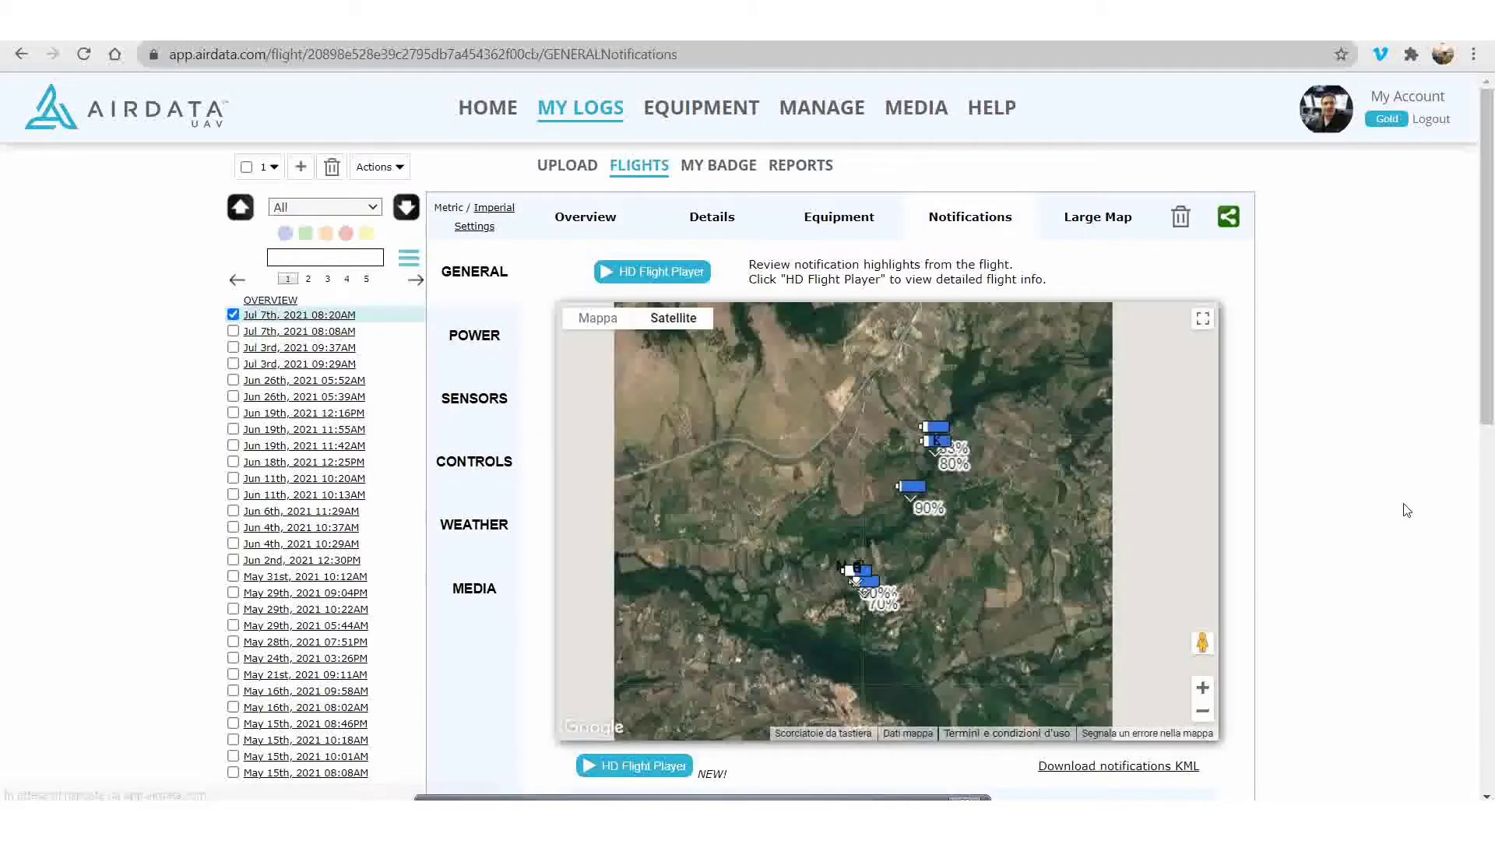
# Examine the flight's notification map and the full table of mode changes, tips, warnings and battery levels by flight time
pyautogui.scroll(-1, 1405, 507)
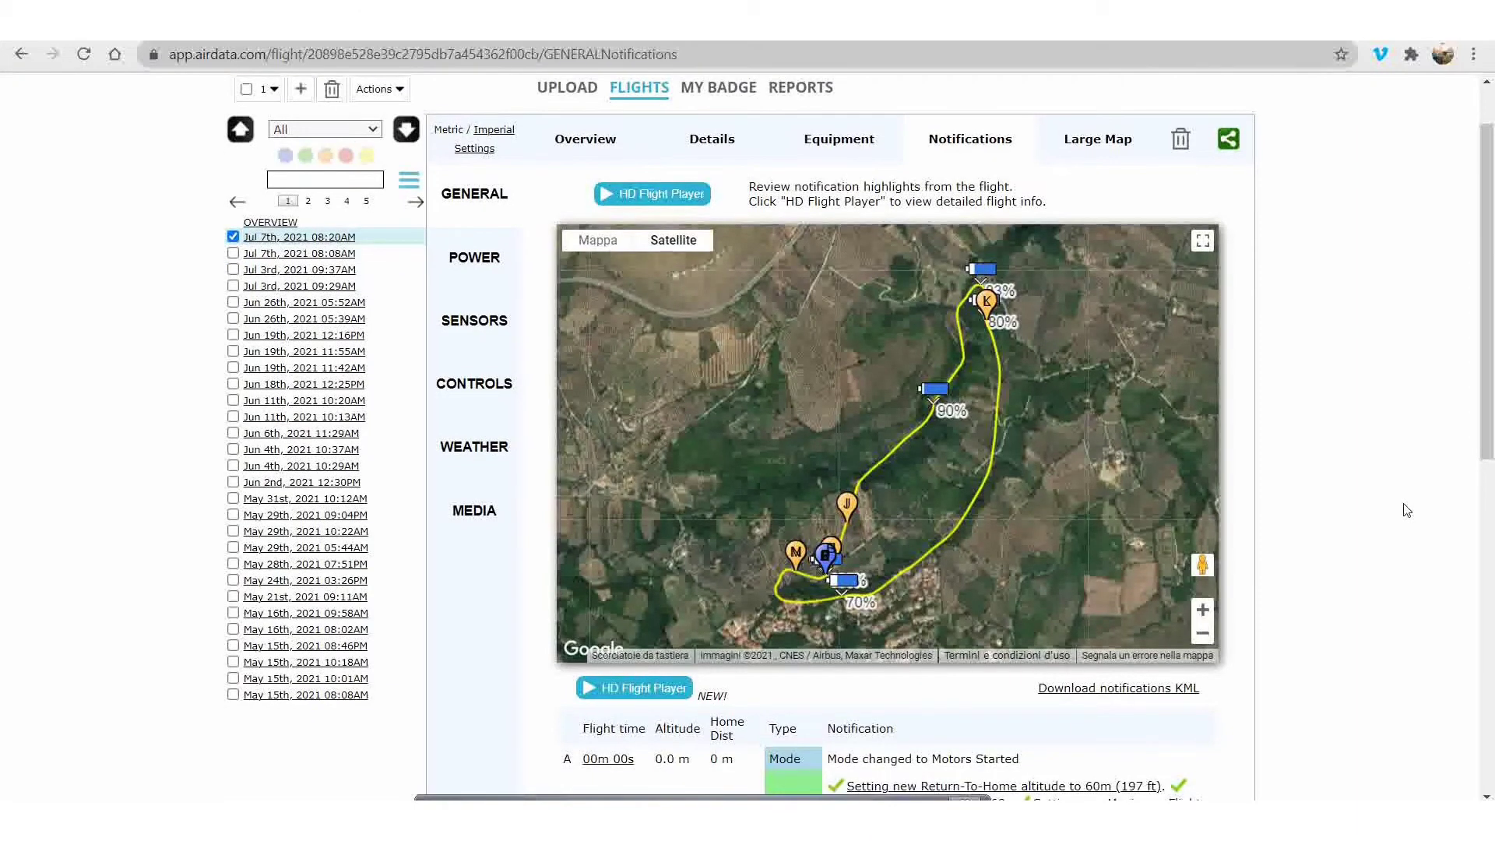
pyautogui.scroll(-2, 1407, 510)
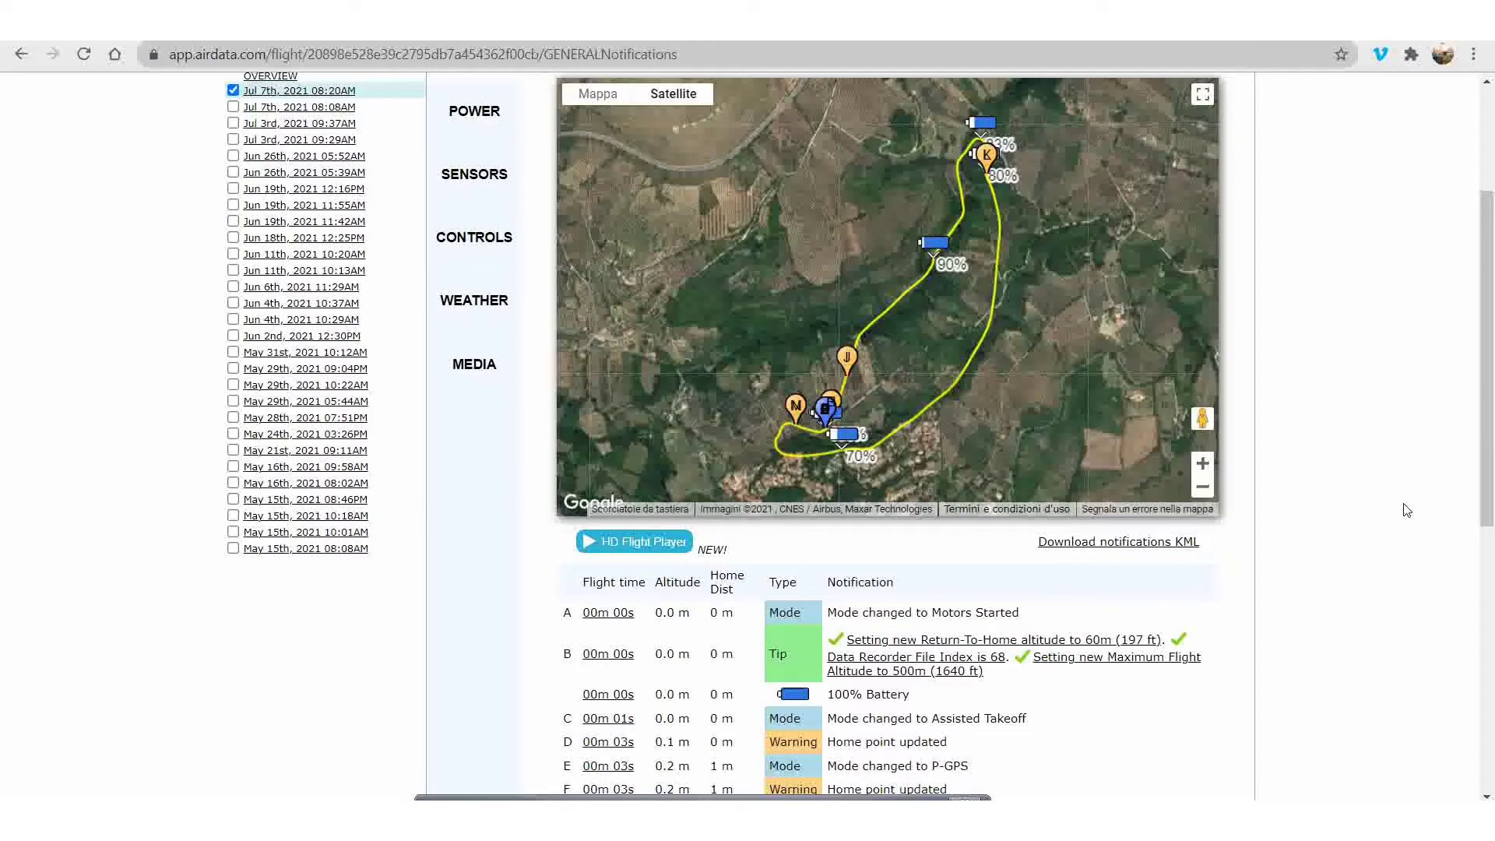
pyautogui.scroll(-1, 1407, 510)
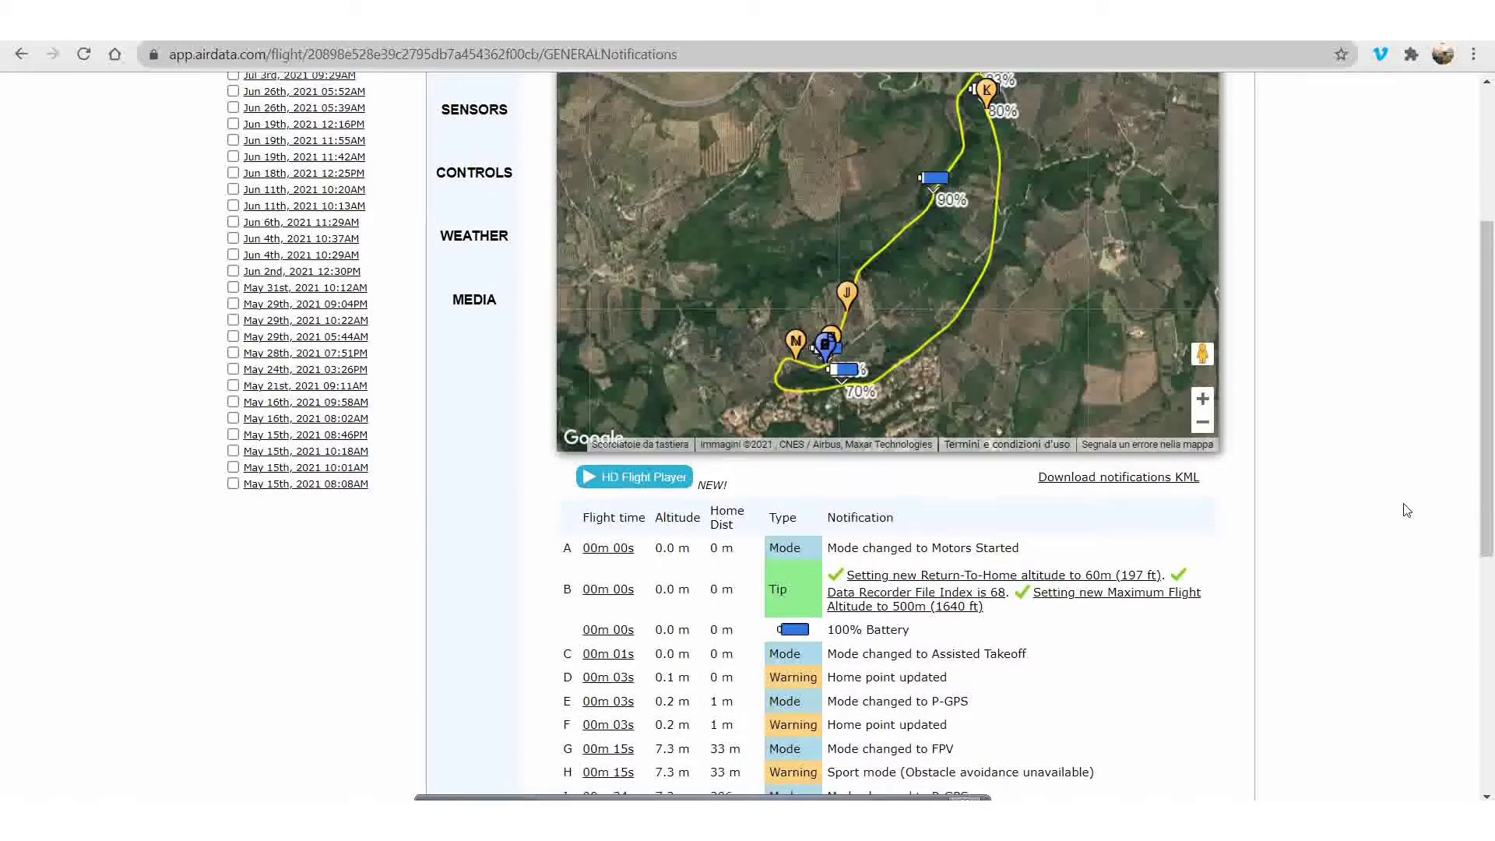
pyautogui.scroll(-3, 1406, 510)
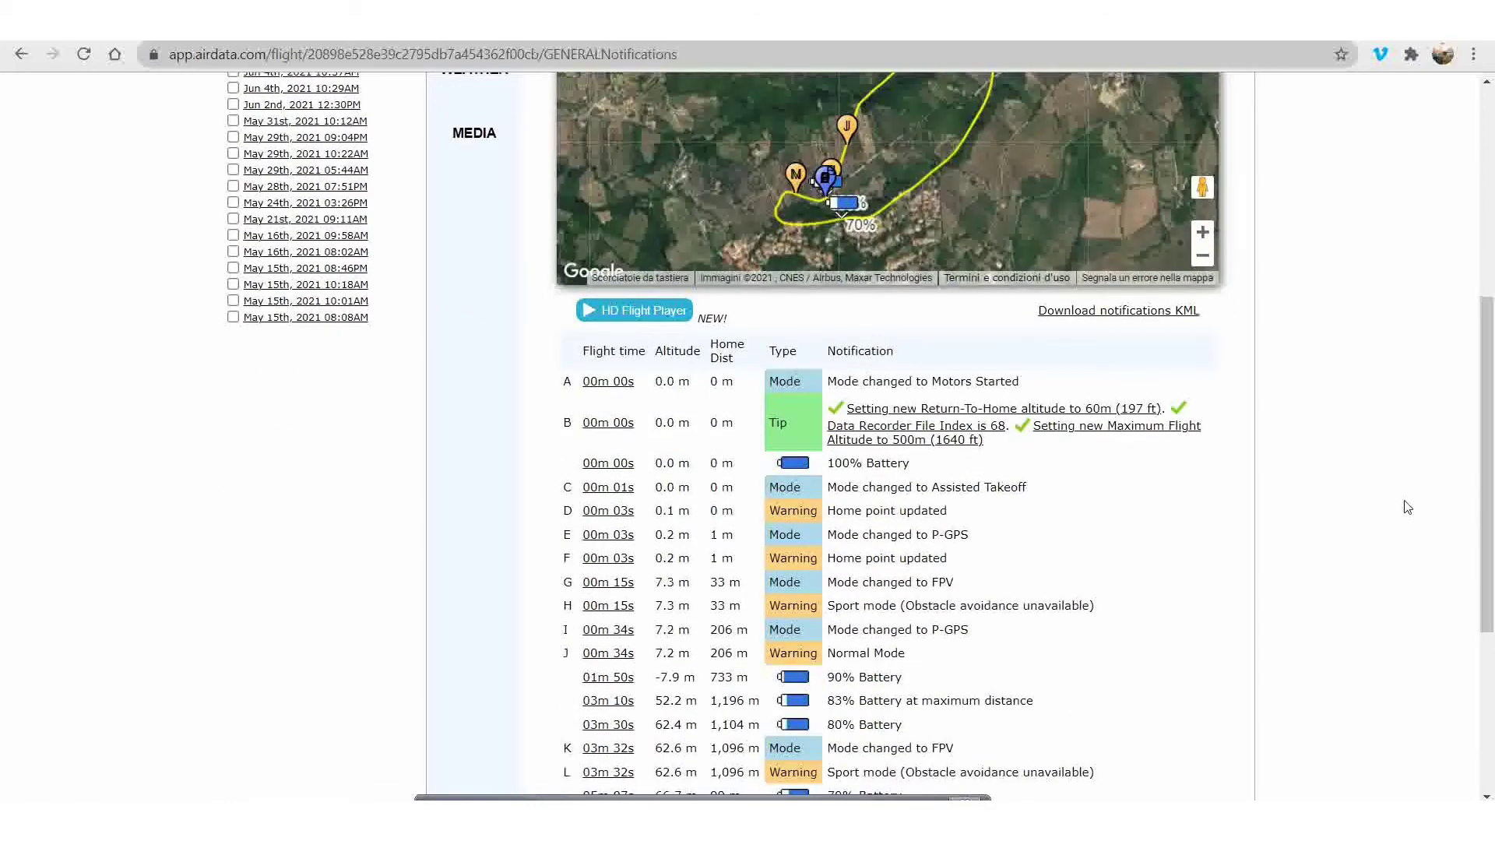
pyautogui.scroll(-1, 1408, 507)
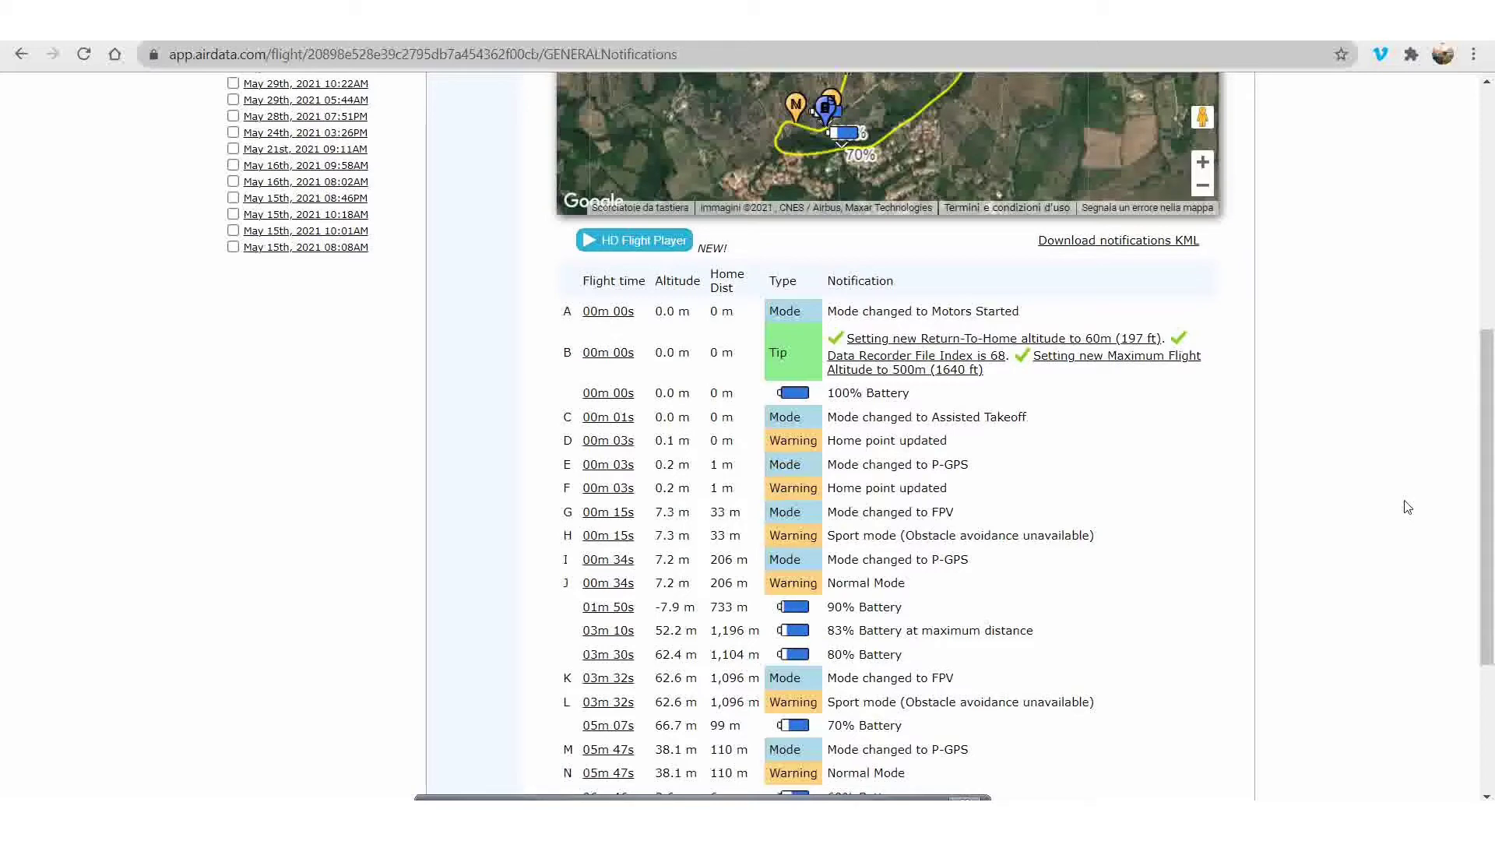
pyautogui.scroll(-1, 1149, 580)
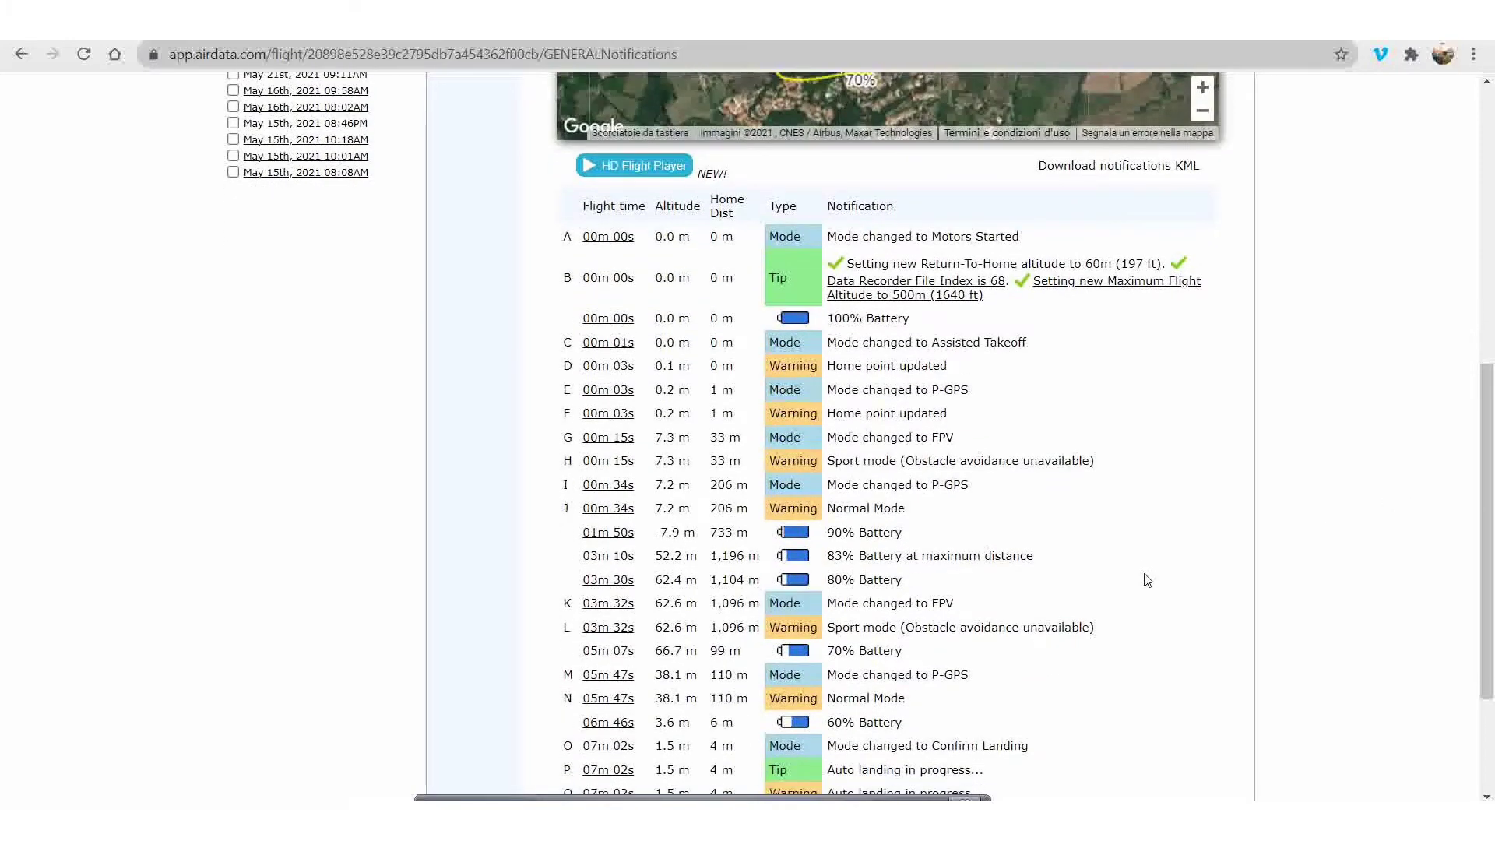
pyautogui.scroll(-2, 1147, 580)
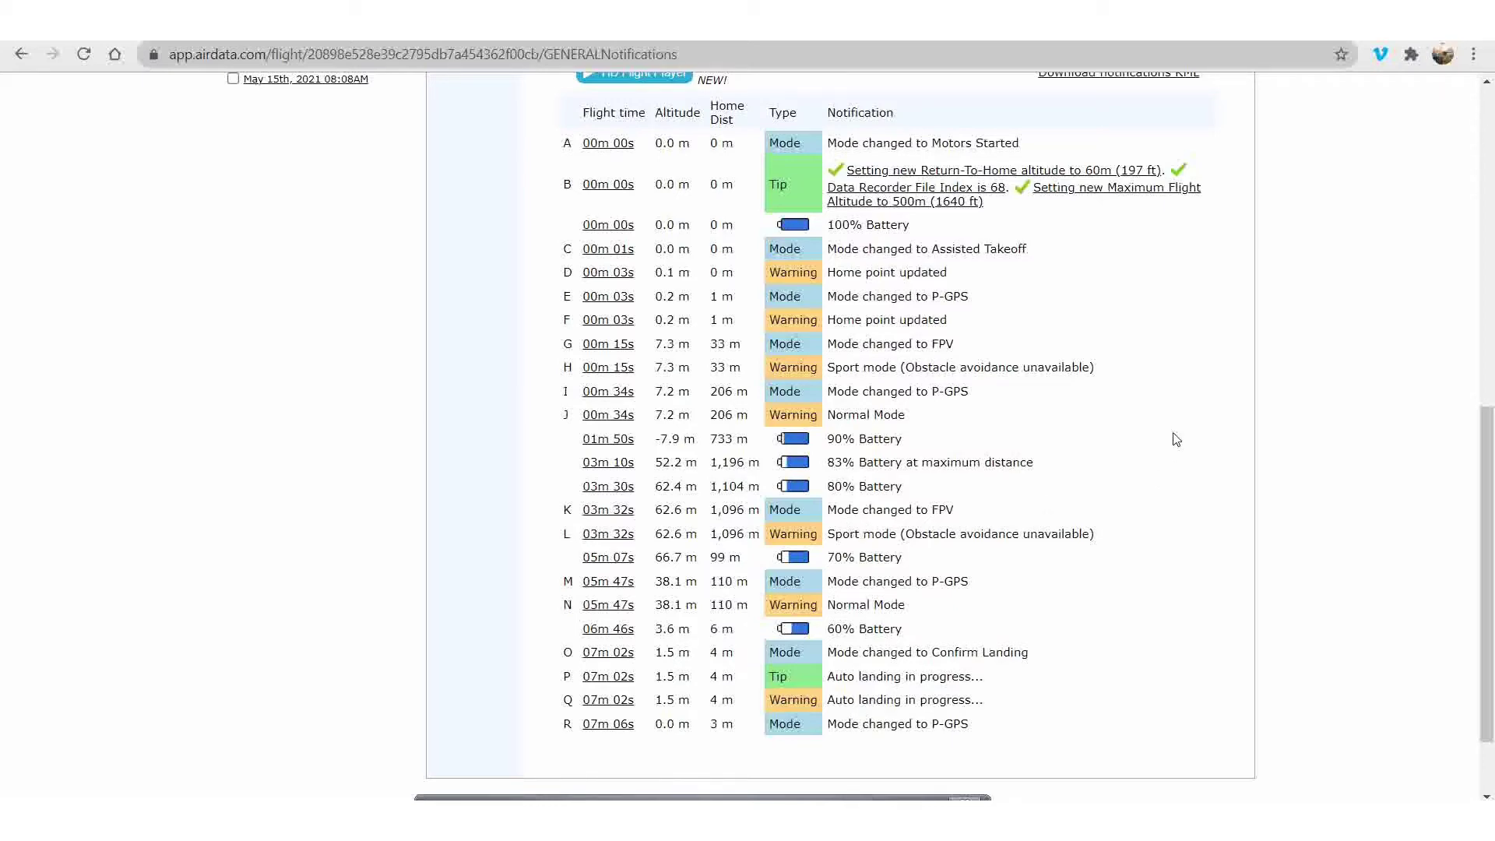
pyautogui.scroll(9, 1176, 439)
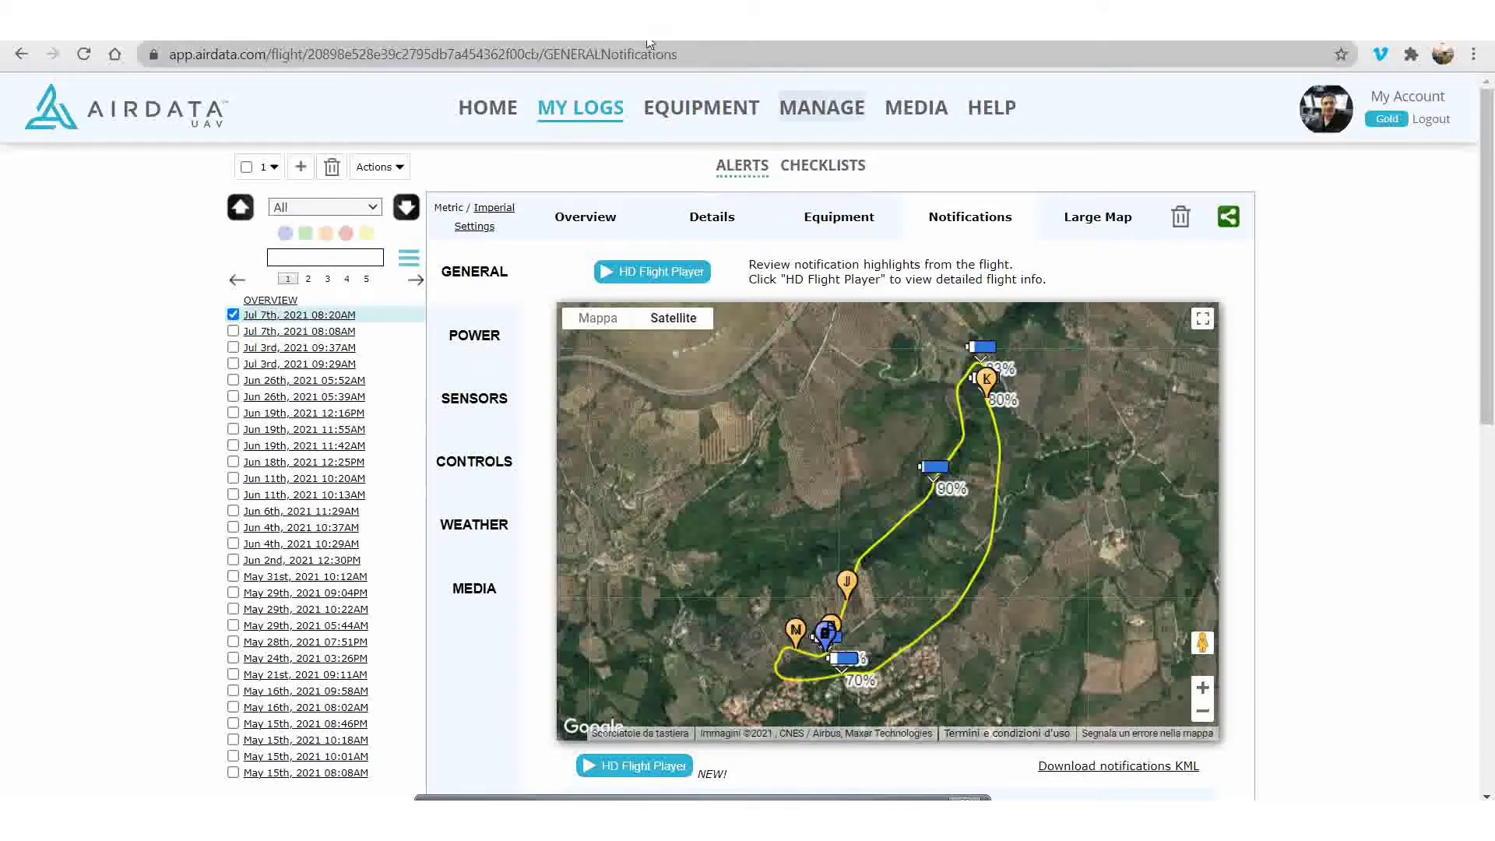
# Load airdata.com in a new browser tab and open the drone error and warning notifications list in its help resources
pyautogui.click(683, 27)
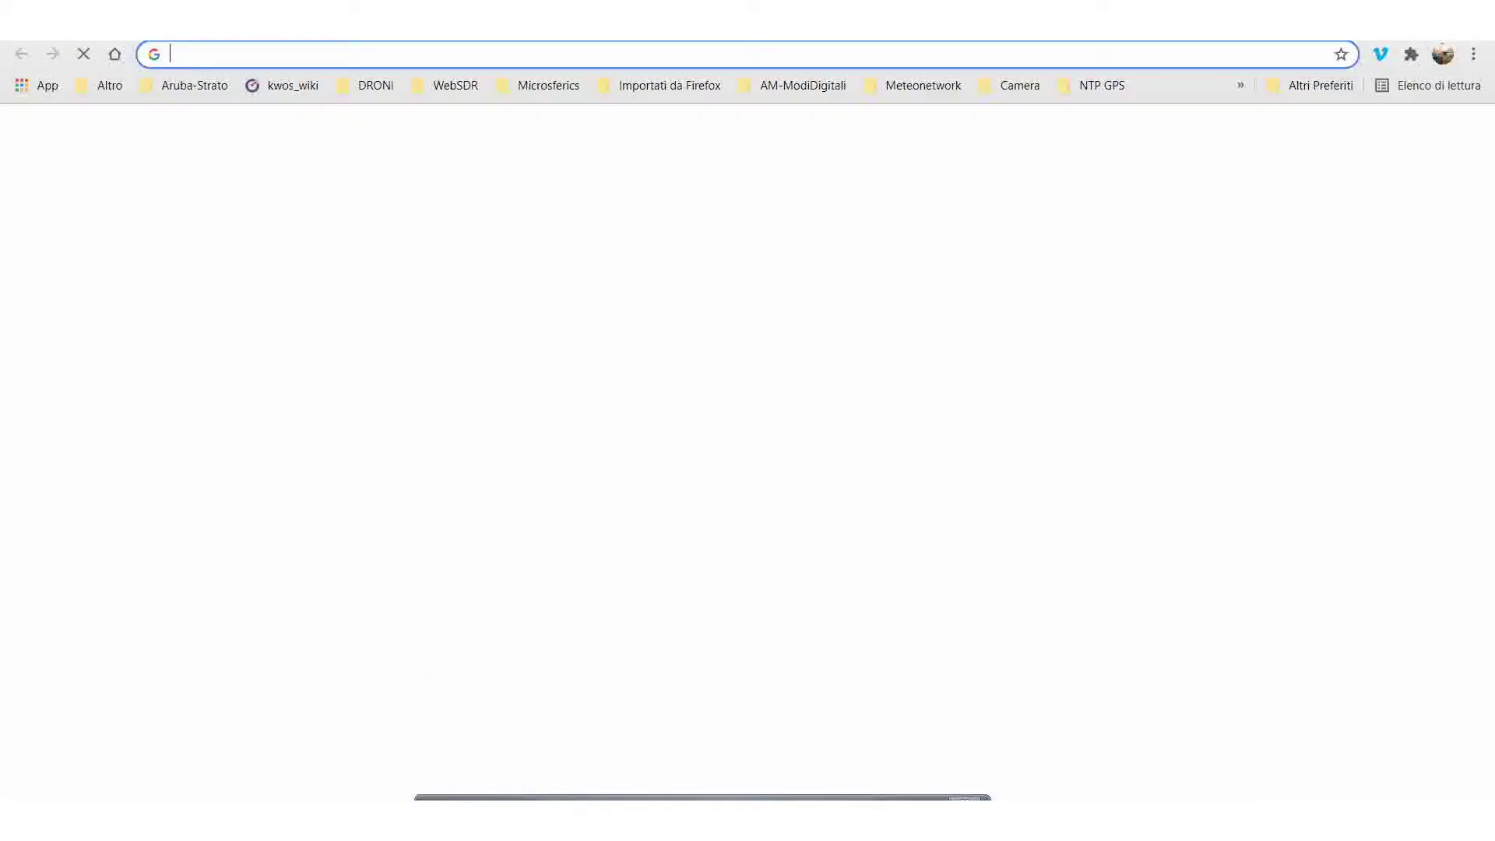
pyautogui.write('aird')
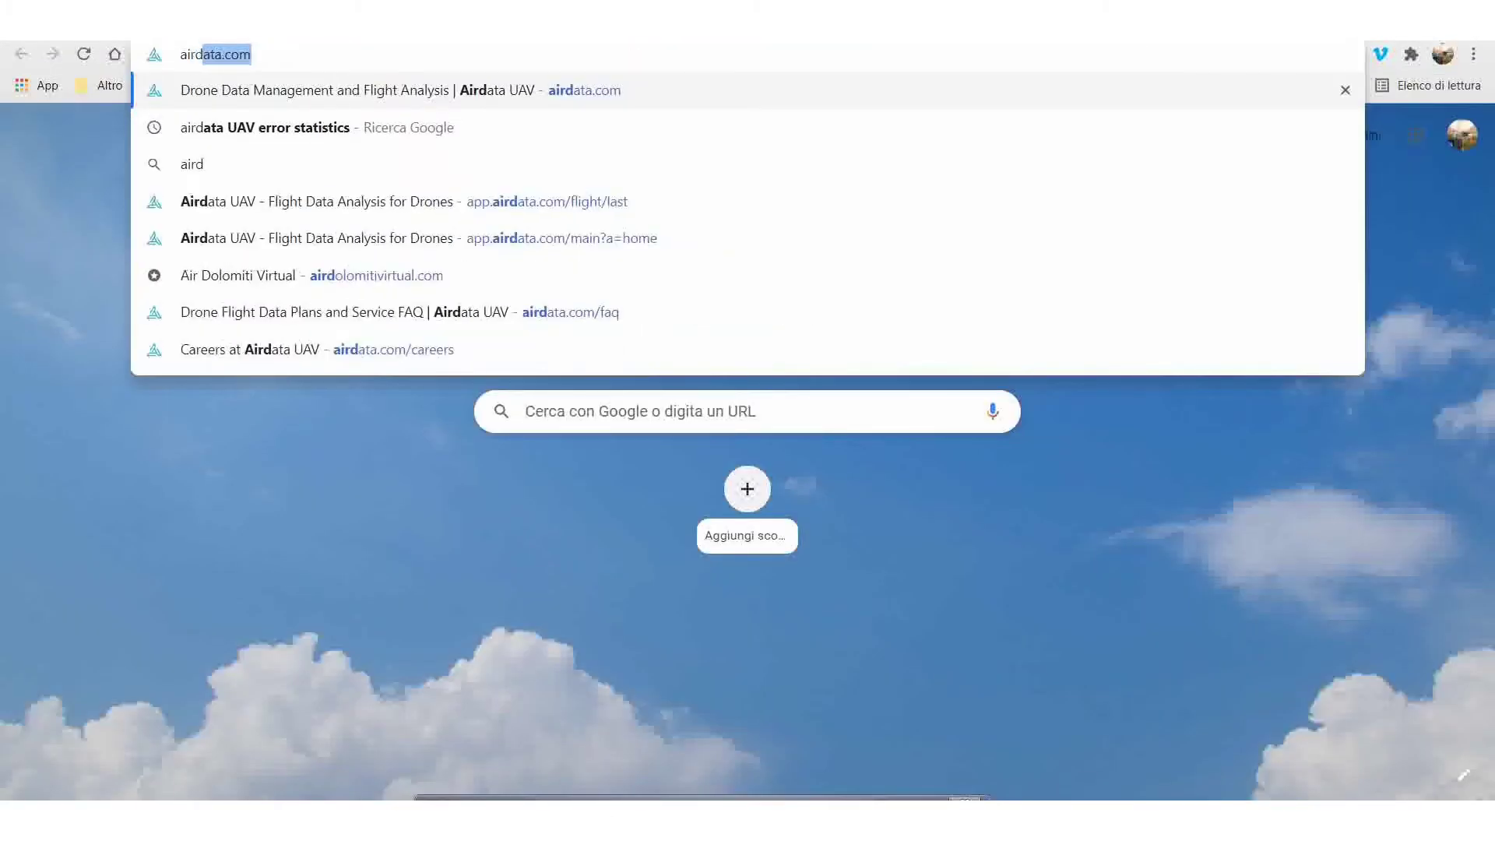
pyautogui.press('Return')
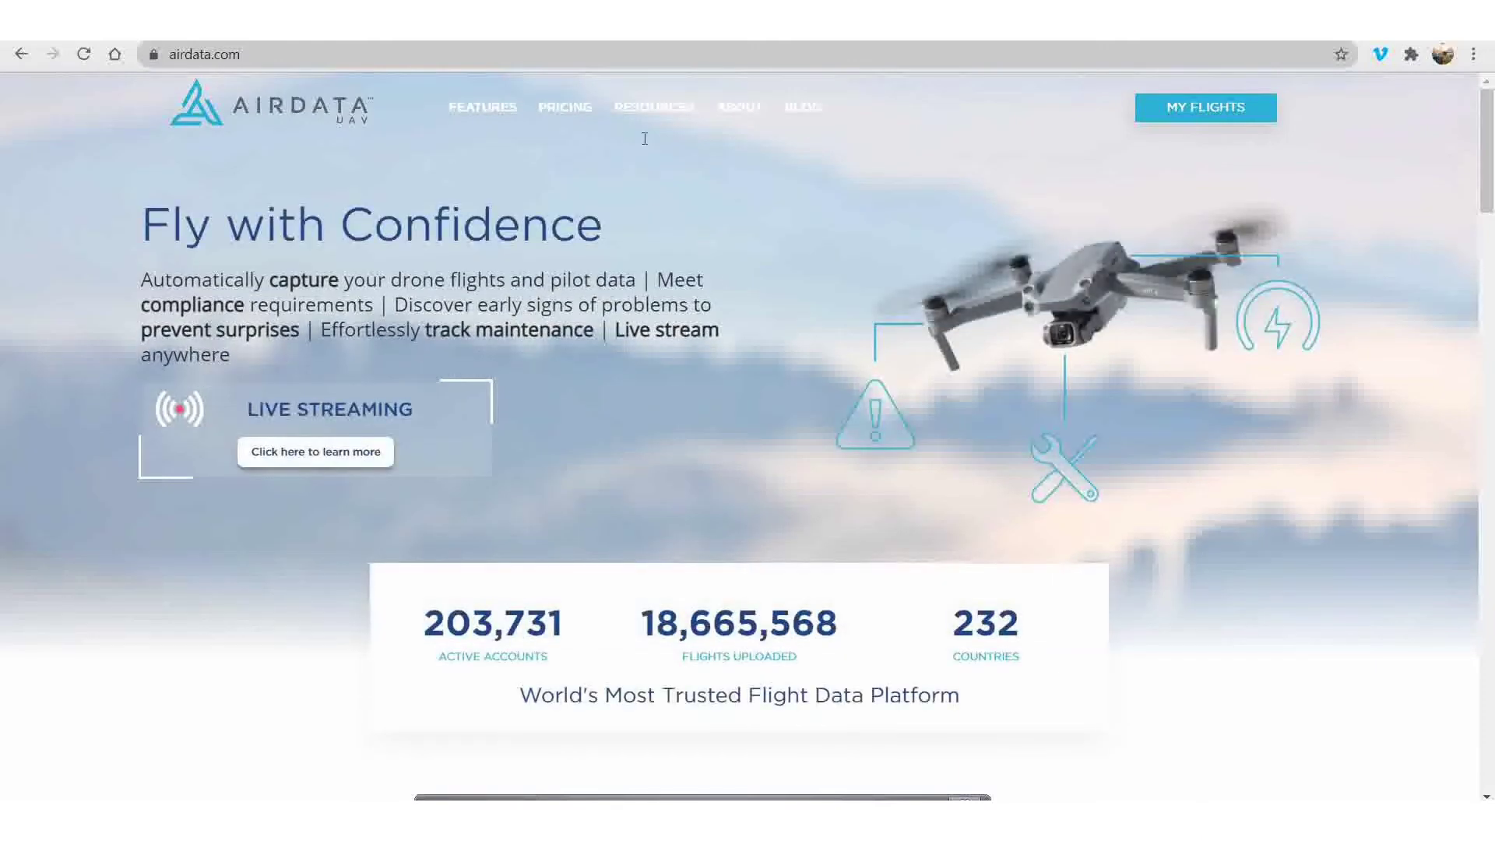
pyautogui.moveTo(652, 117)
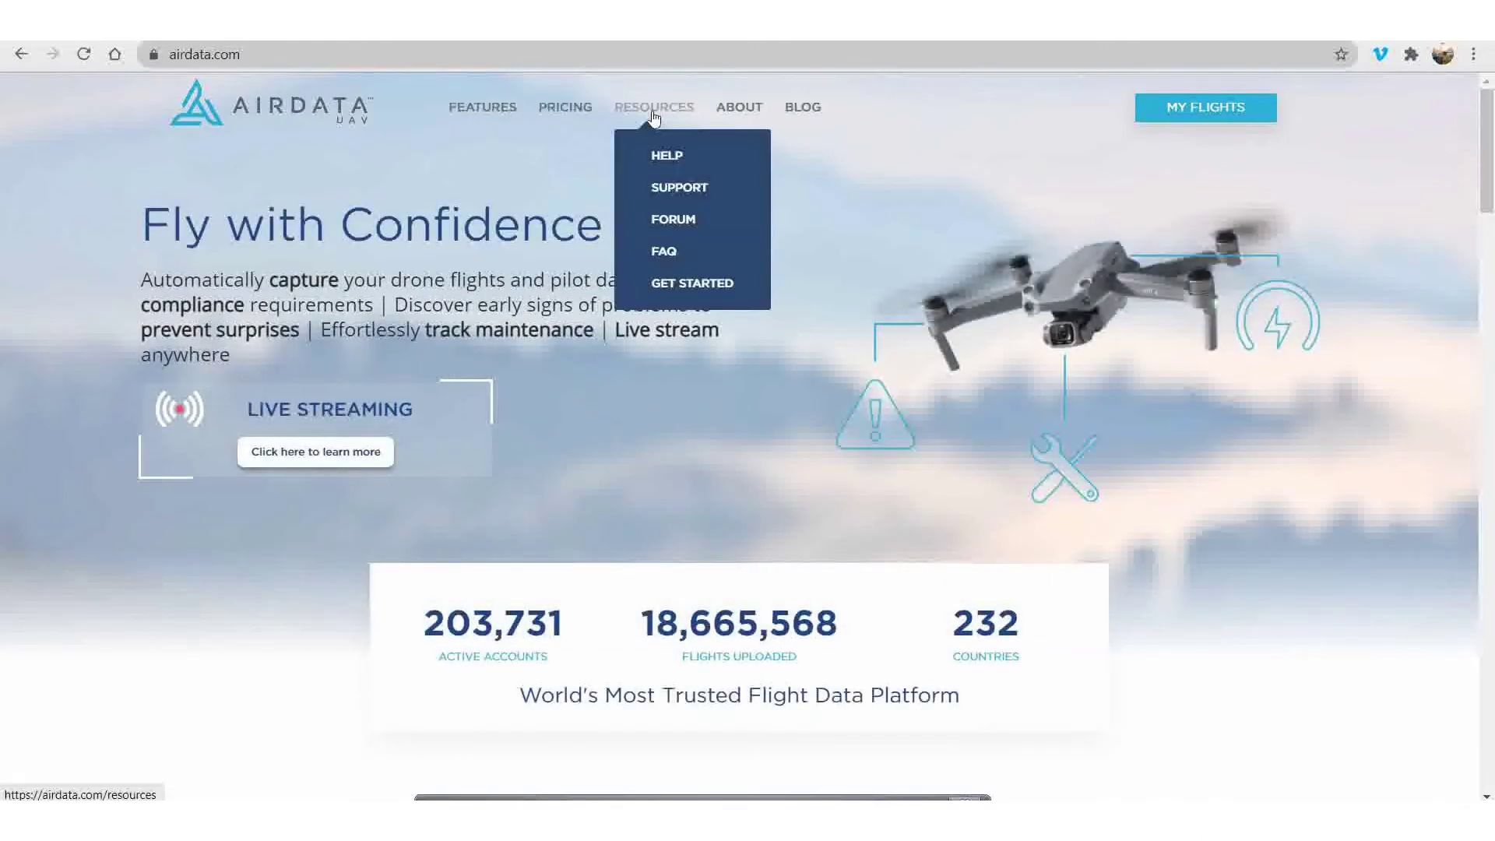
pyautogui.click(665, 156)
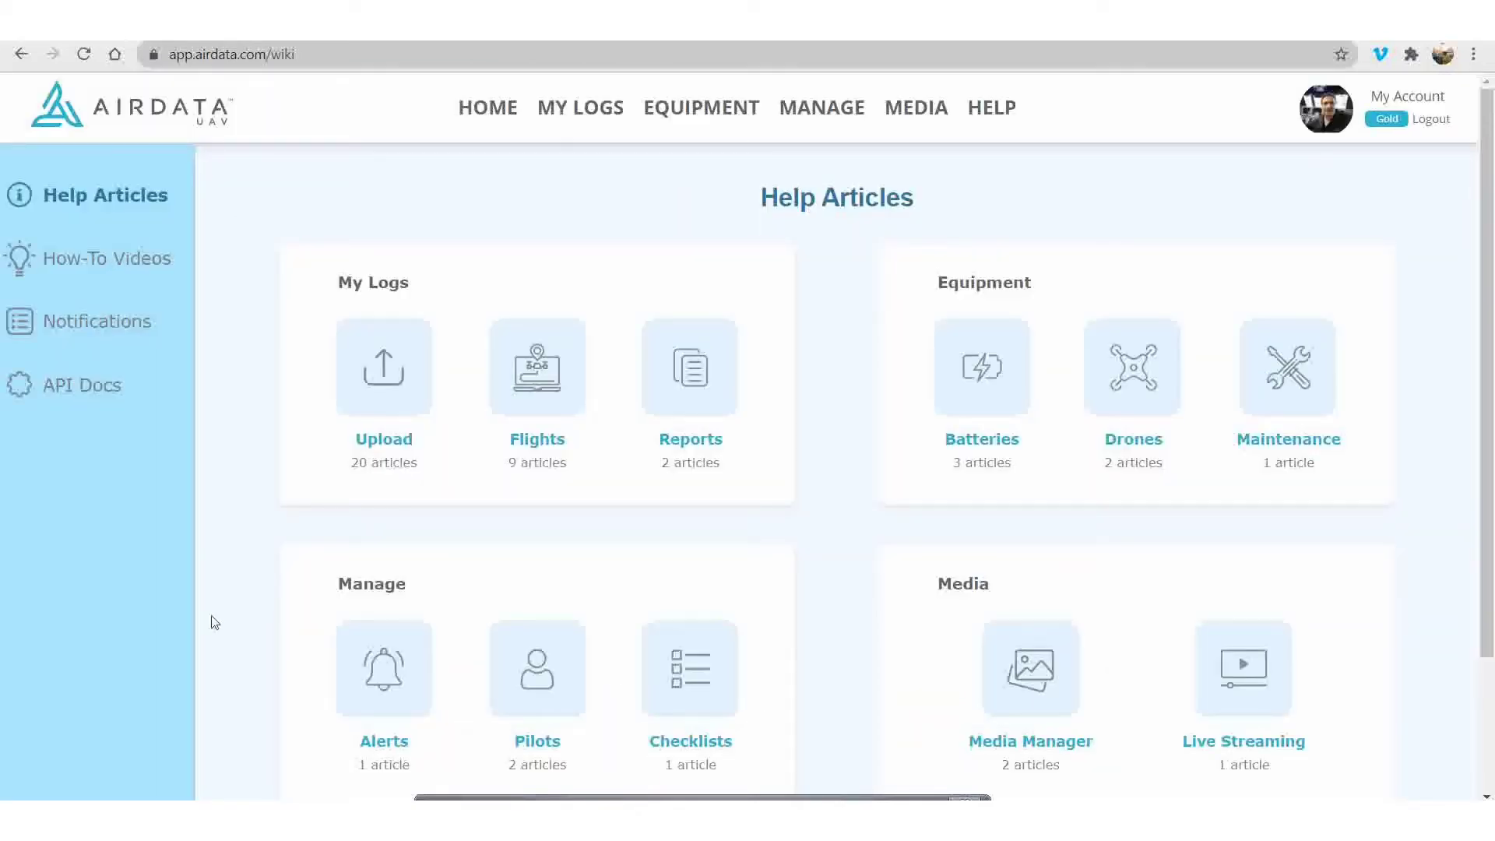
pyautogui.click(126, 333)
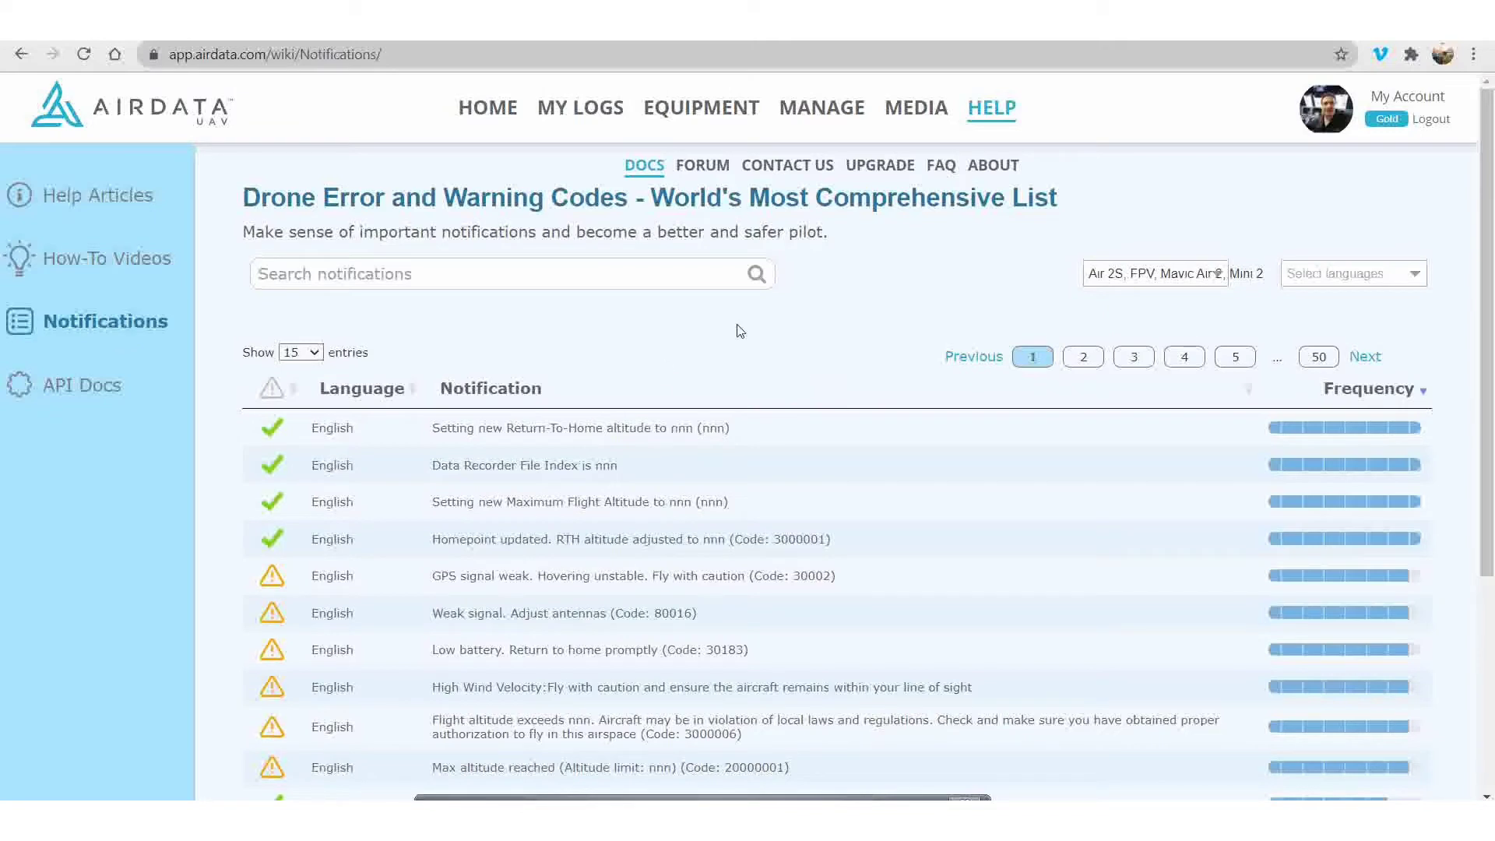
# Review the drone models available for filtering the notifications list, leaving the selection as it is
pyautogui.scroll(-1, 905, 506)
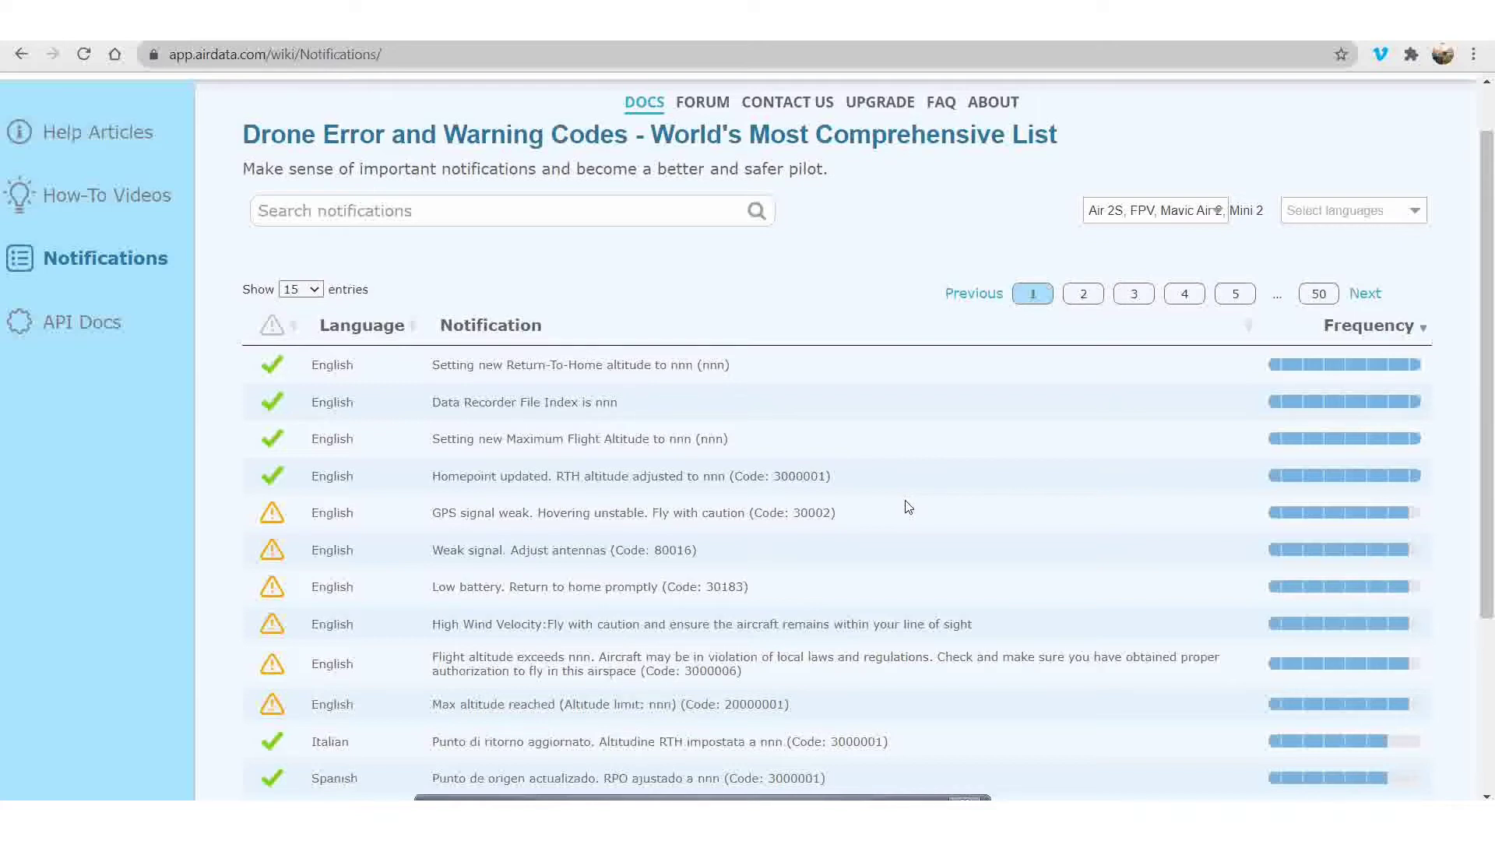
pyautogui.click(1217, 217)
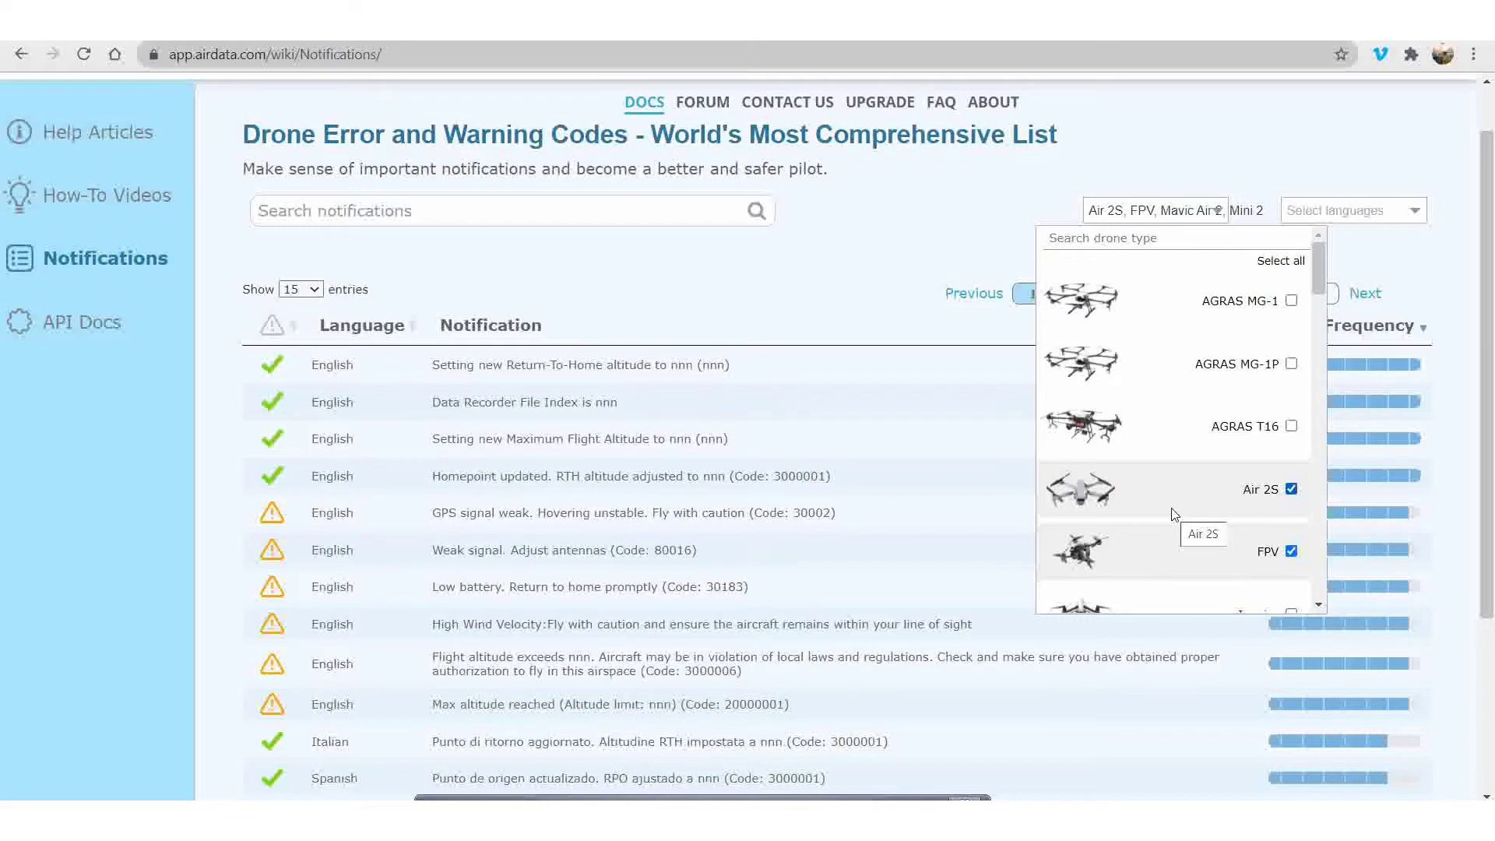
pyautogui.scroll(-6, 1174, 514)
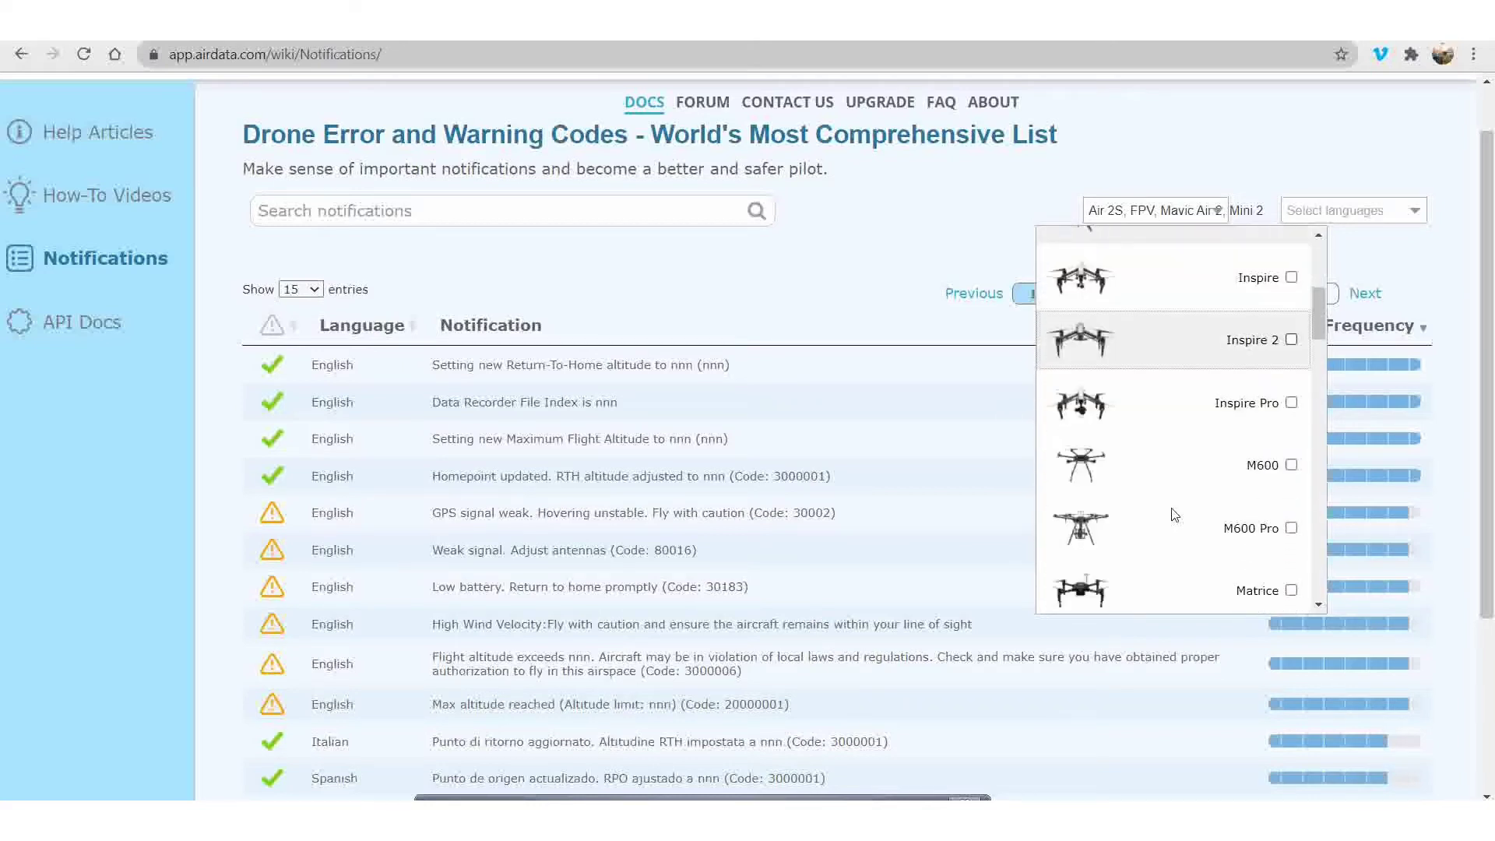
pyautogui.scroll(-10, 1174, 514)
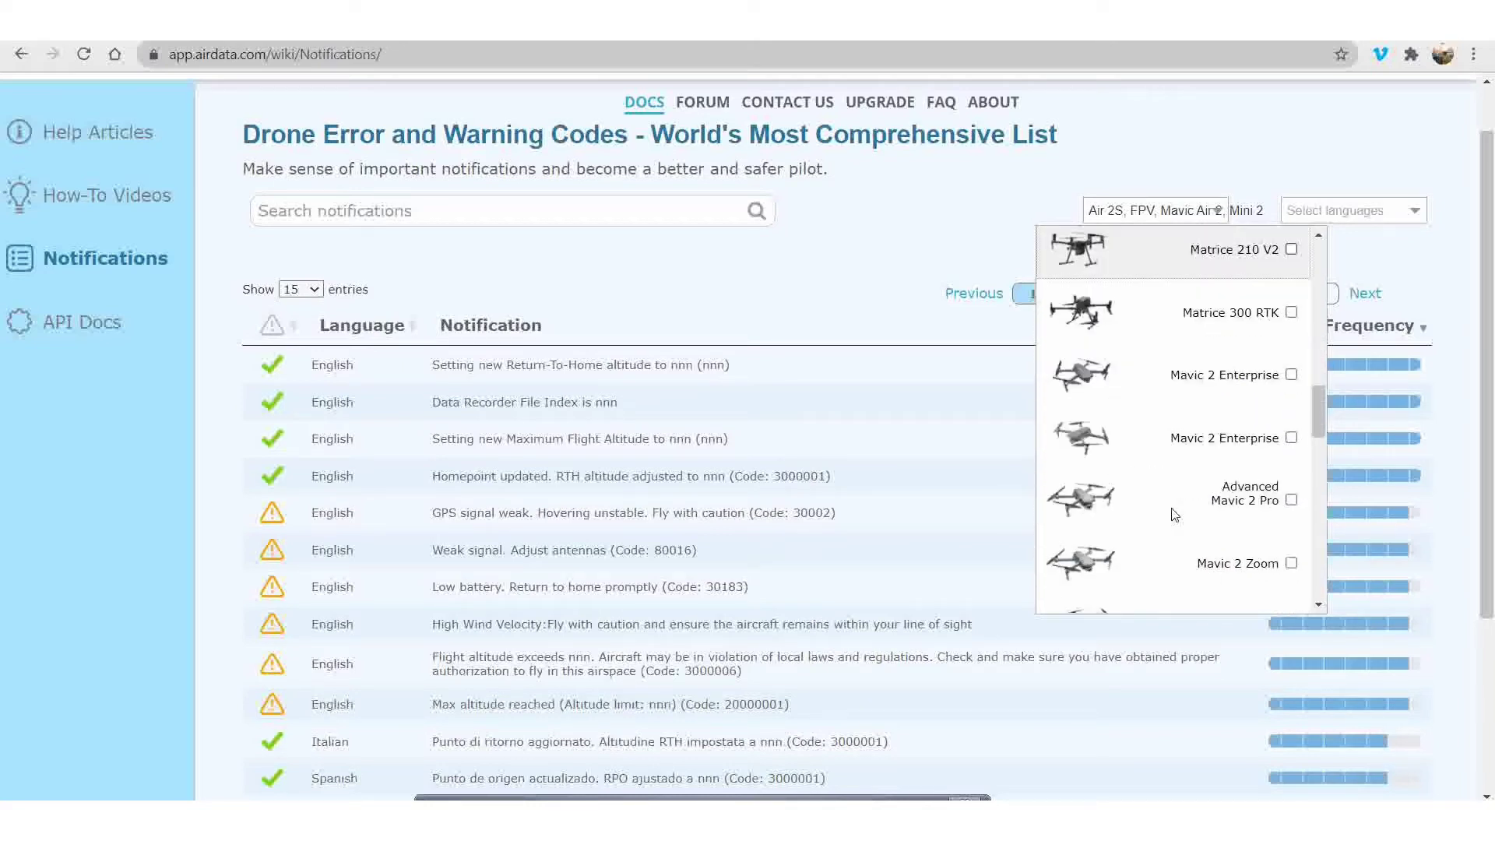
pyautogui.scroll(-1, 1174, 514)
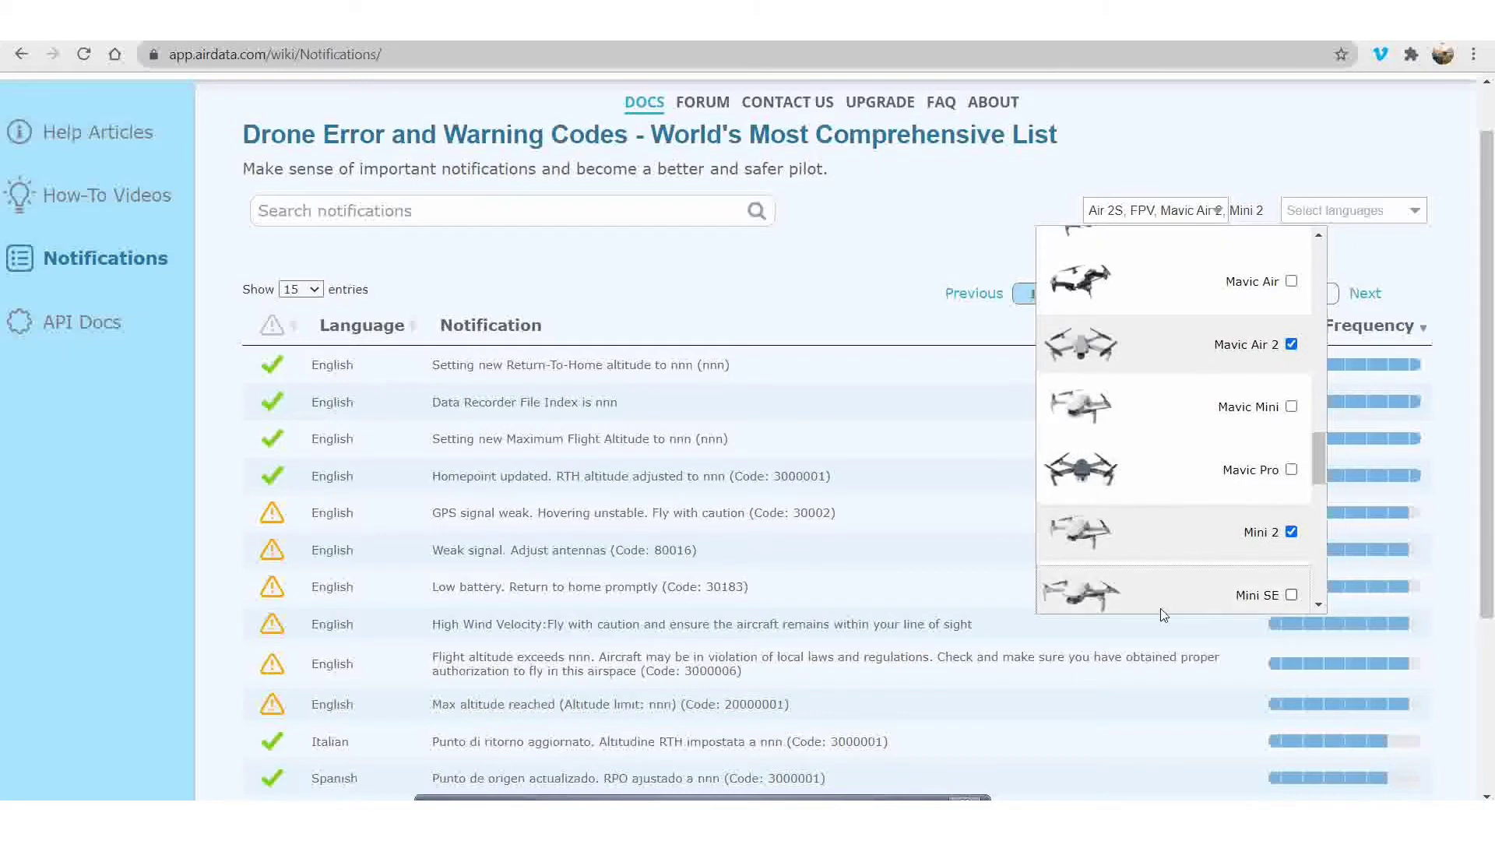
pyautogui.click(848, 278)
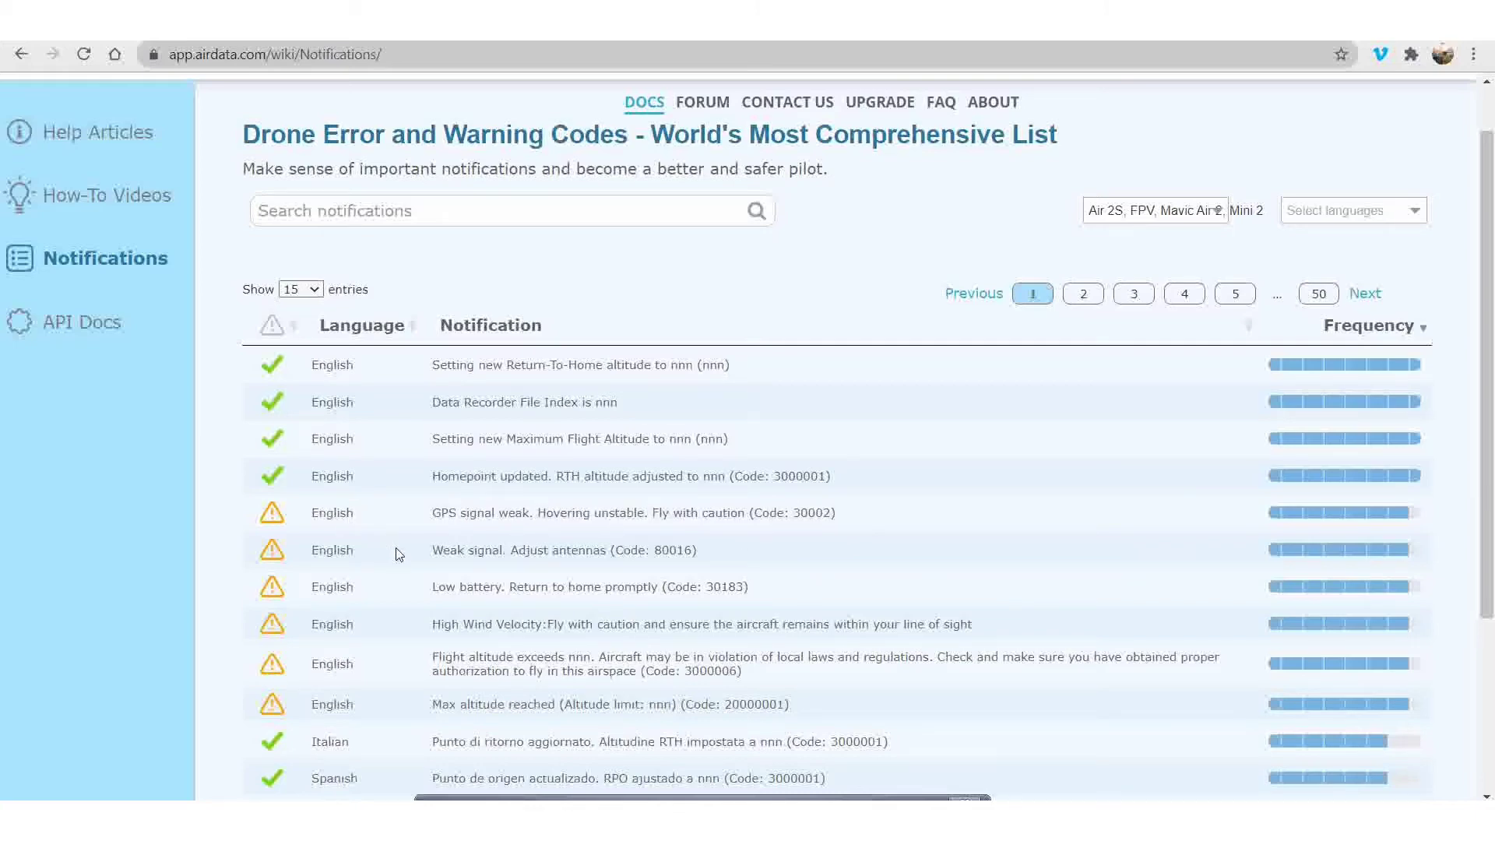
# Open the "GPS signal weak. Hovering unstable. Fly with caution (Code: 30002)" notification and read its frequency, severity and description
pyautogui.scroll(-2, 399, 555)
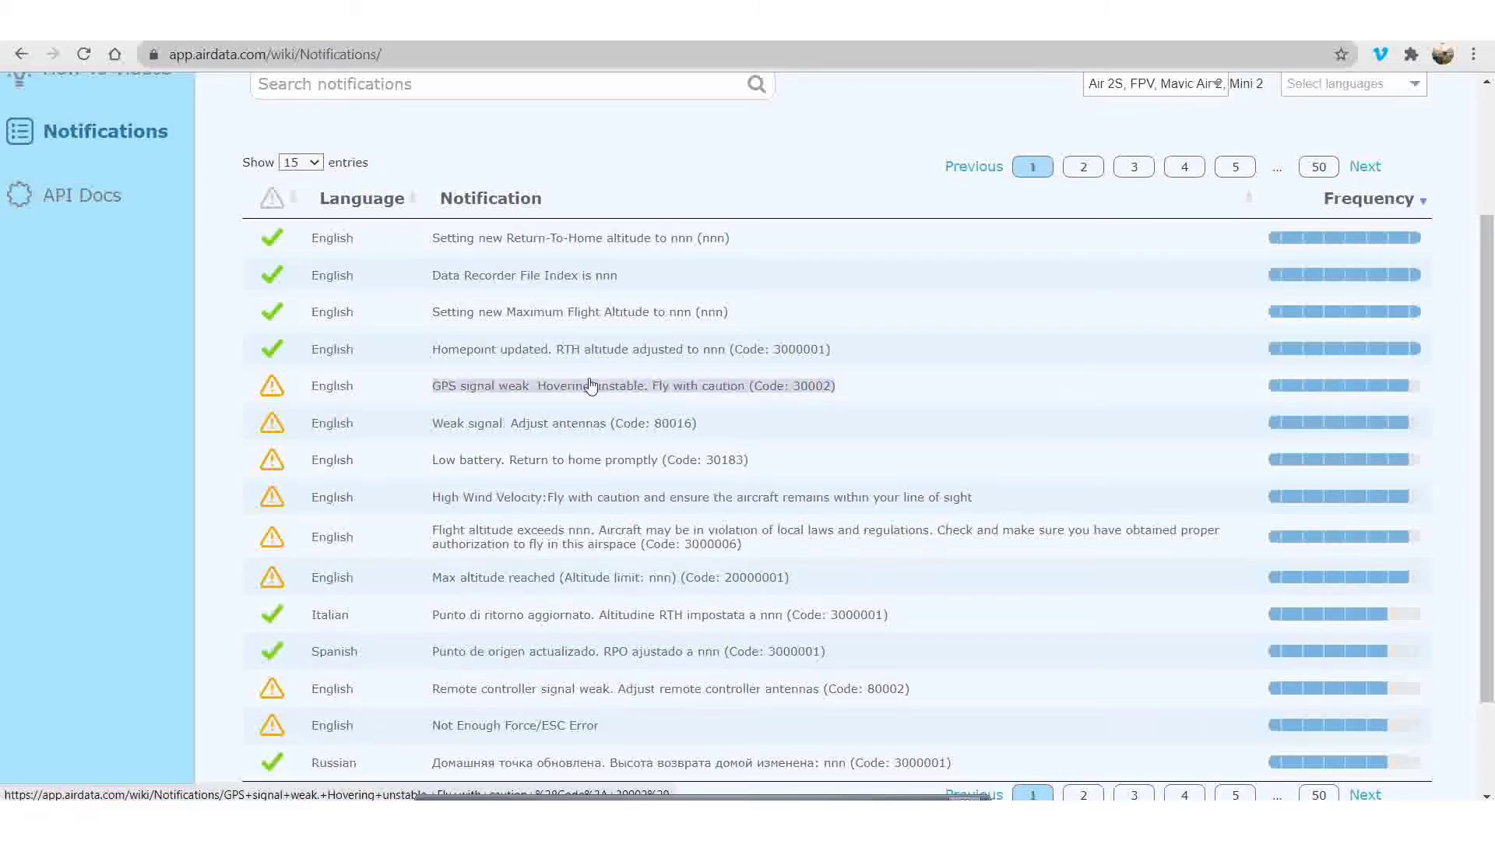
pyautogui.click(502, 392)
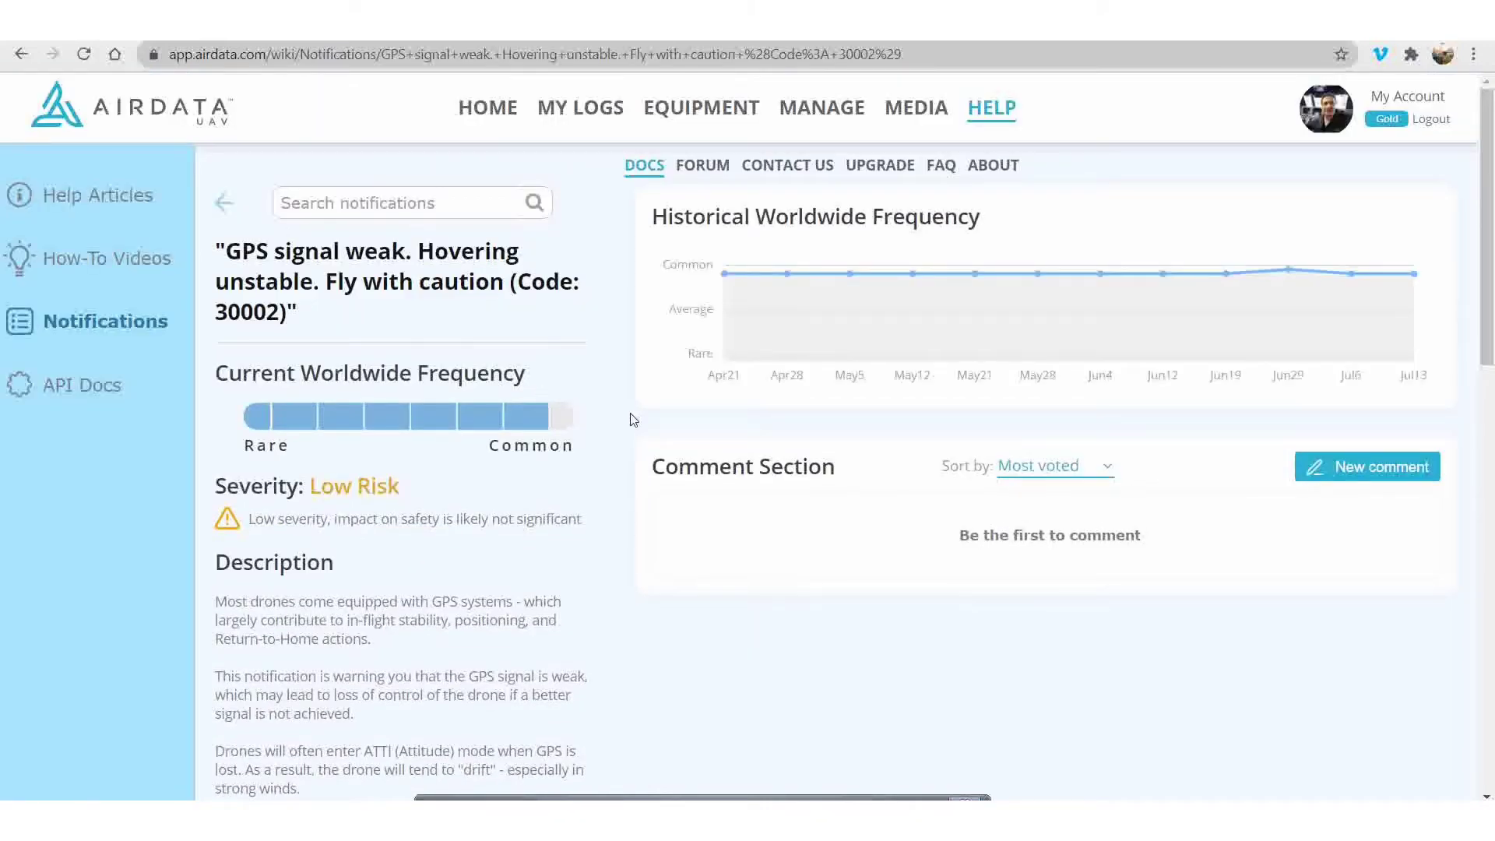
pyautogui.scroll(-1, 508, 509)
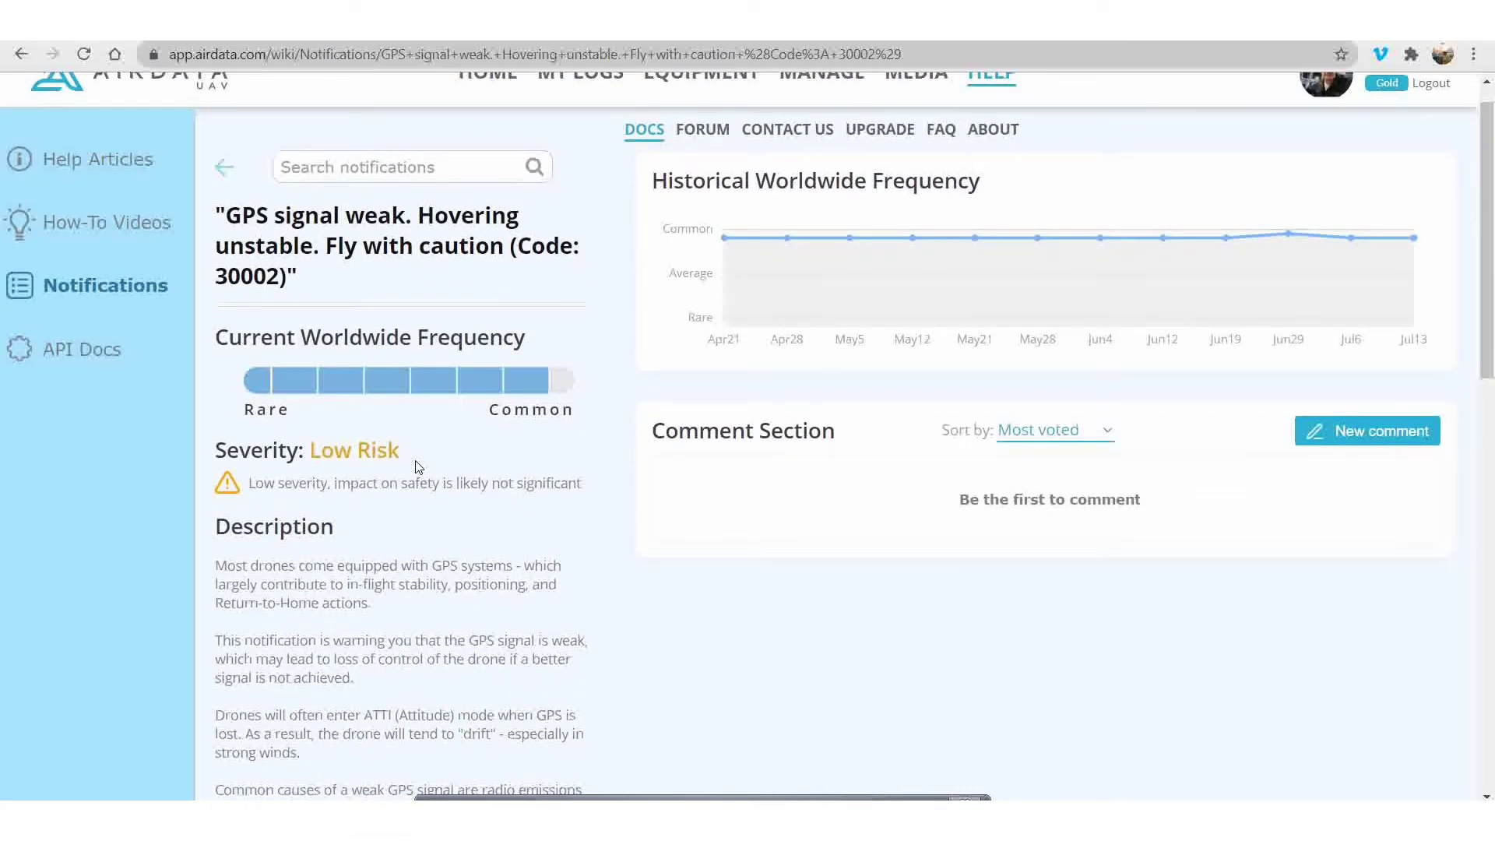
pyautogui.scroll(-3, 418, 467)
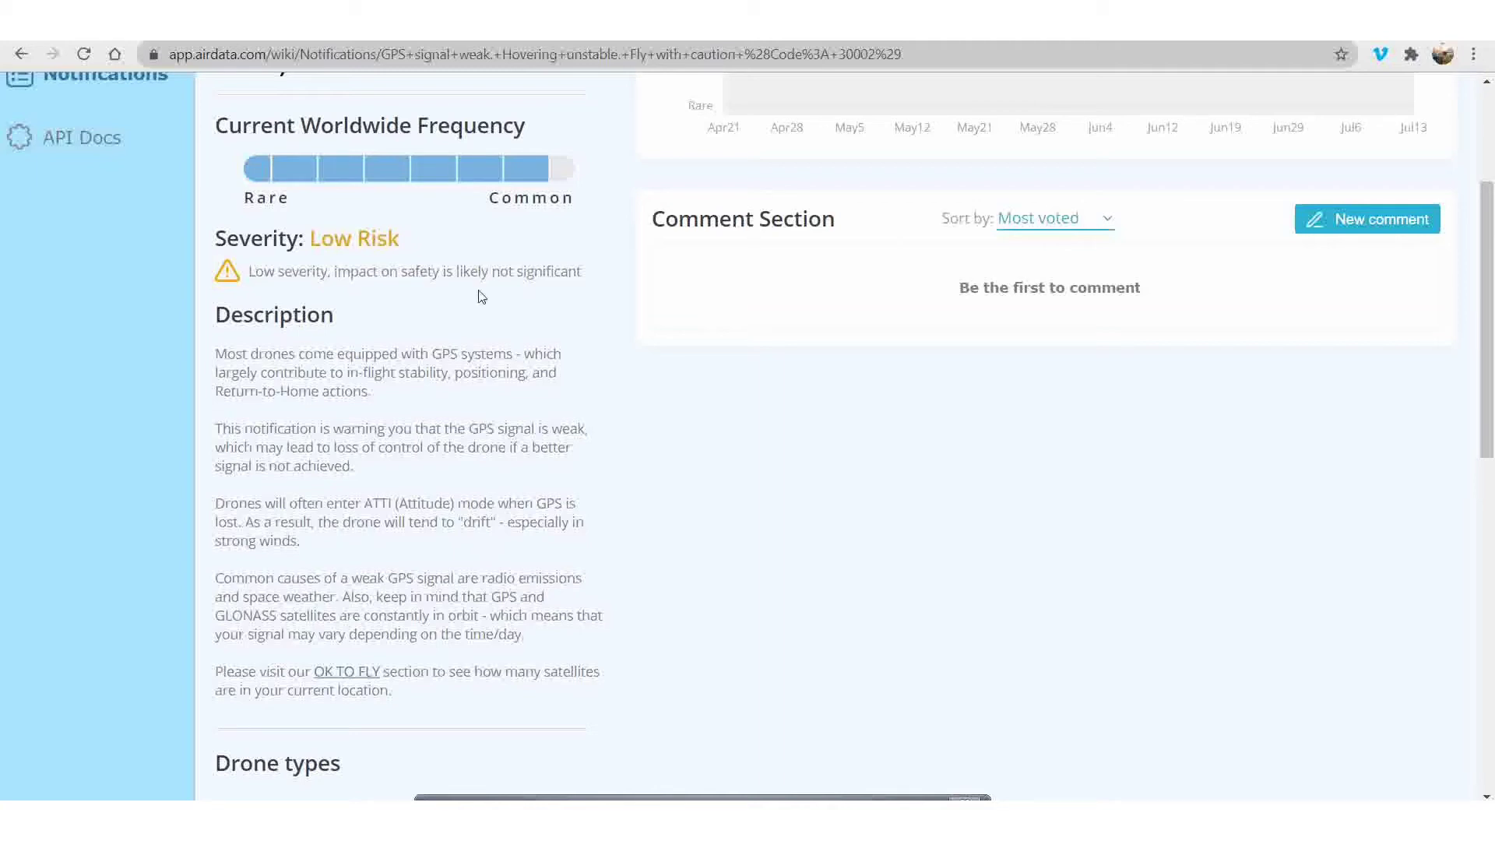
# Return to the notifications list and open the "Not Enough Force/ESC Error" entry
pyautogui.click(26, 53)
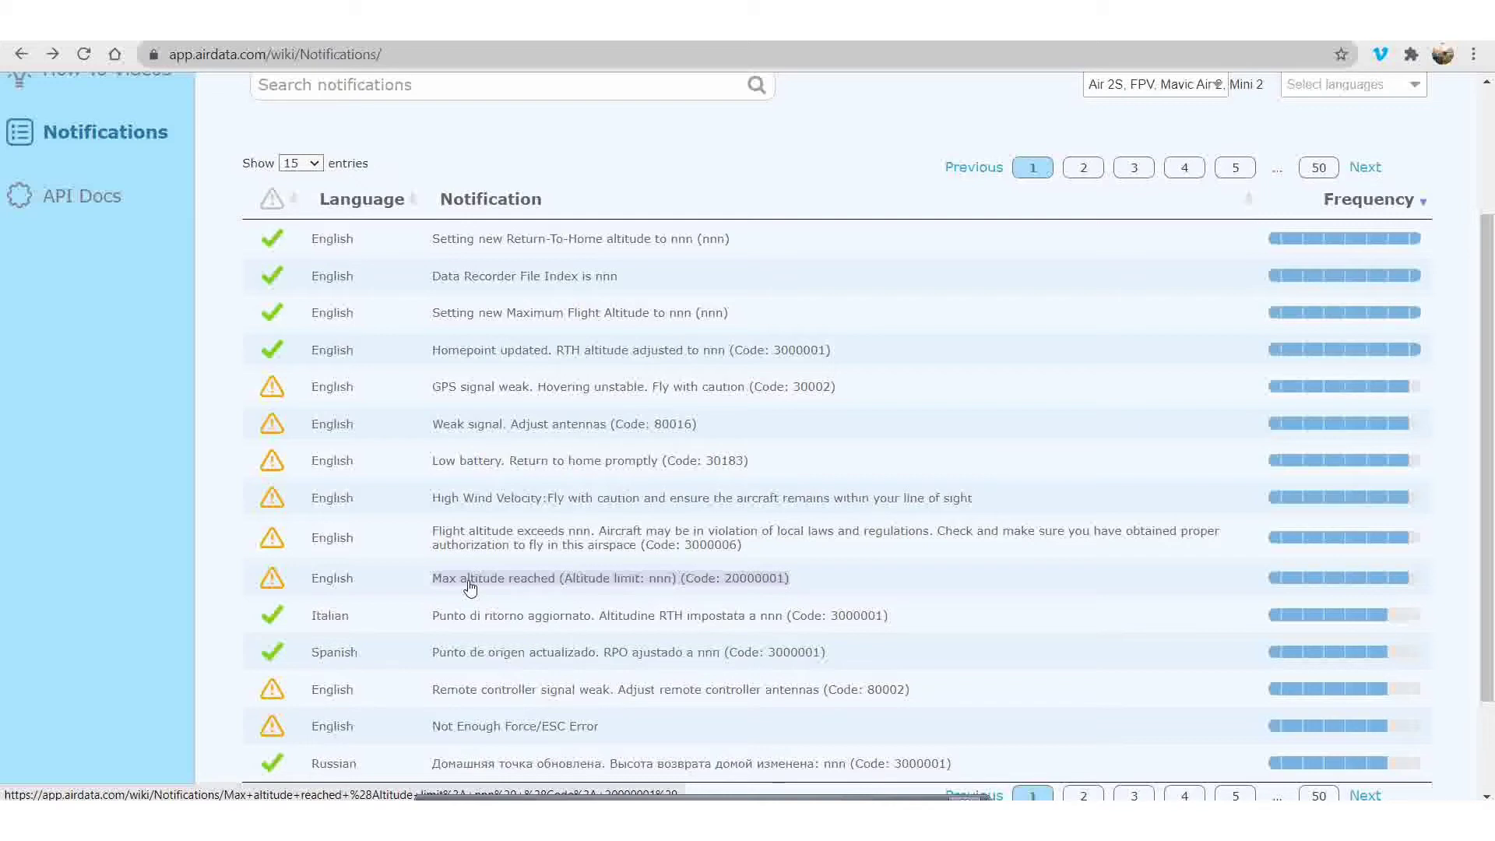
pyautogui.scroll(-1, 469, 587)
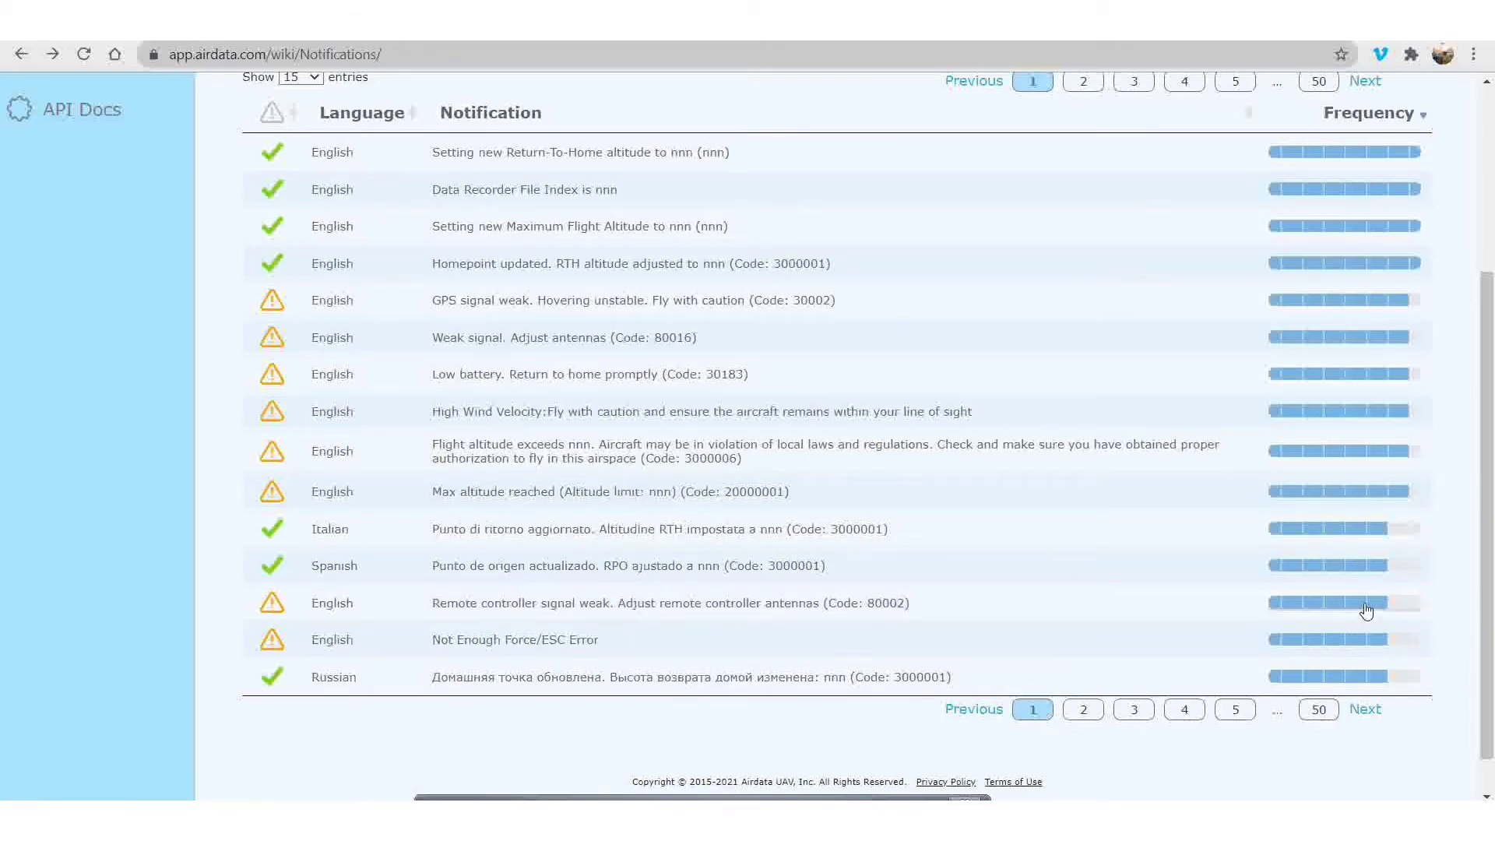
pyautogui.click(532, 641)
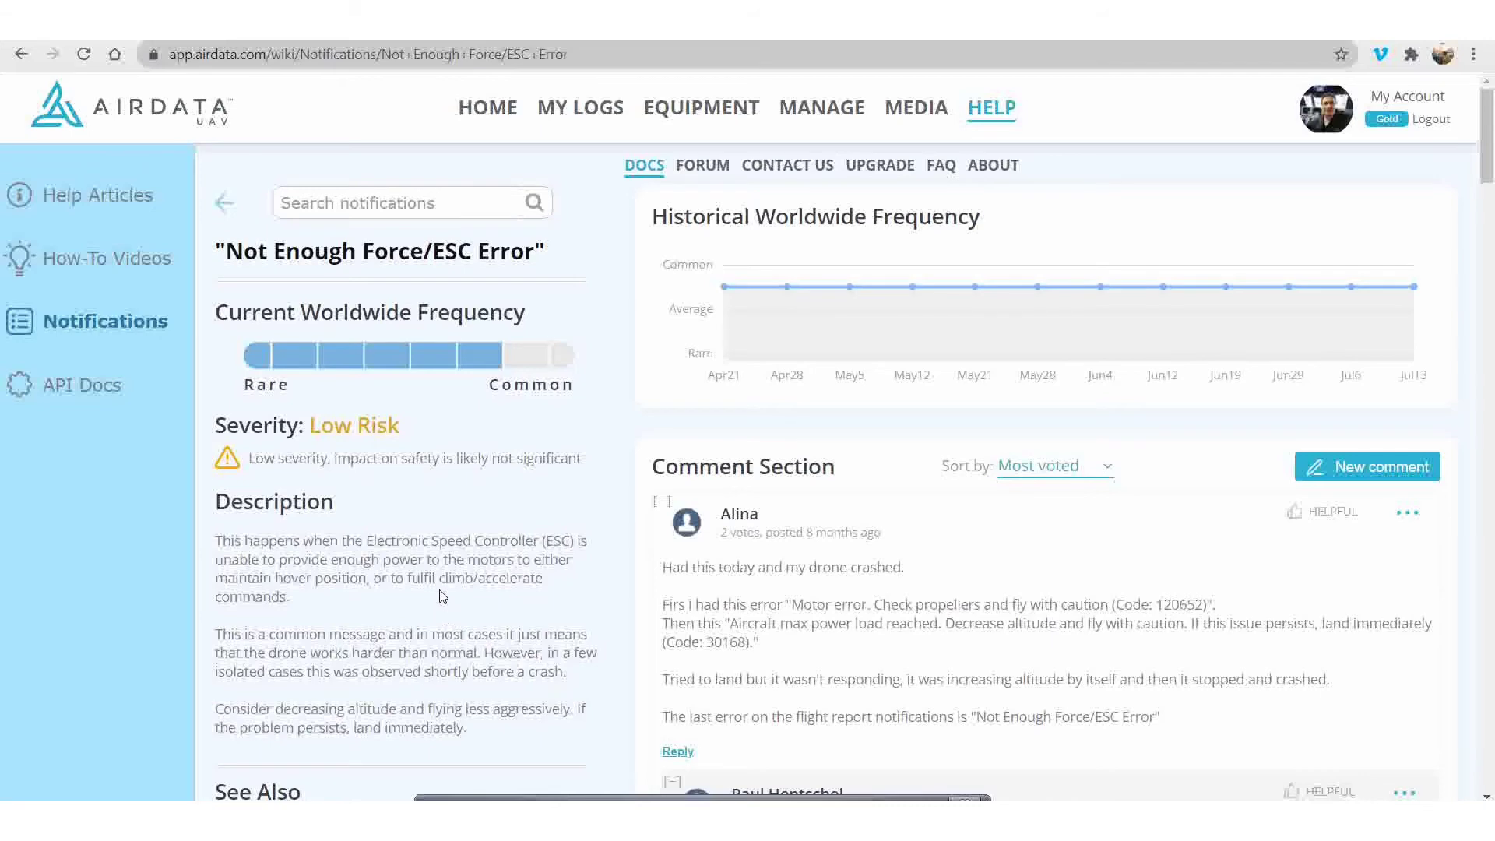
# Examine the ESC error's severity, description, related notification, affected drone types and pilot comments
pyautogui.scroll(-1, 440, 596)
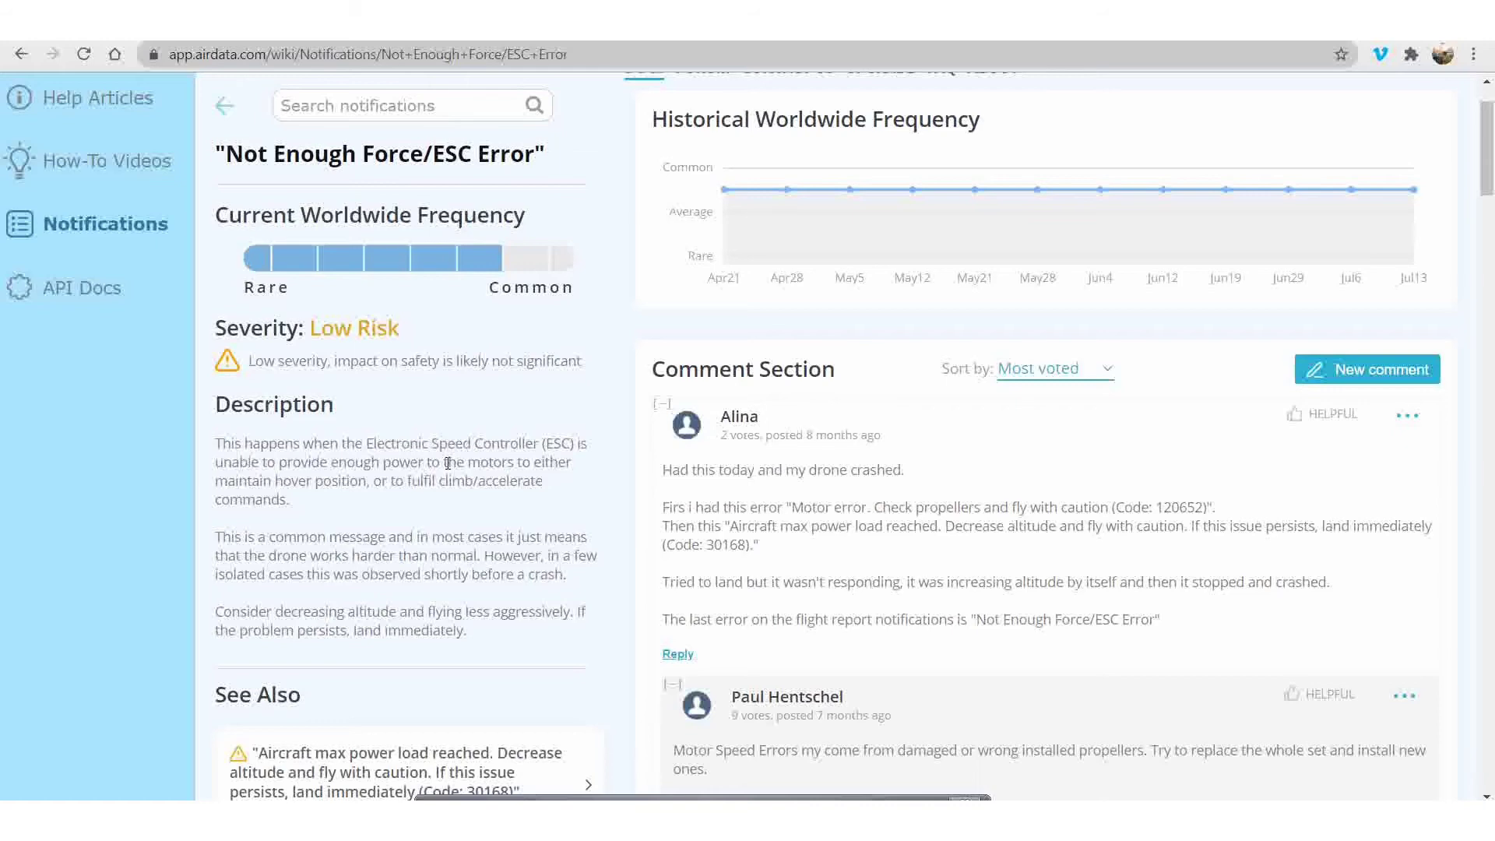
pyautogui.scroll(-3, 447, 464)
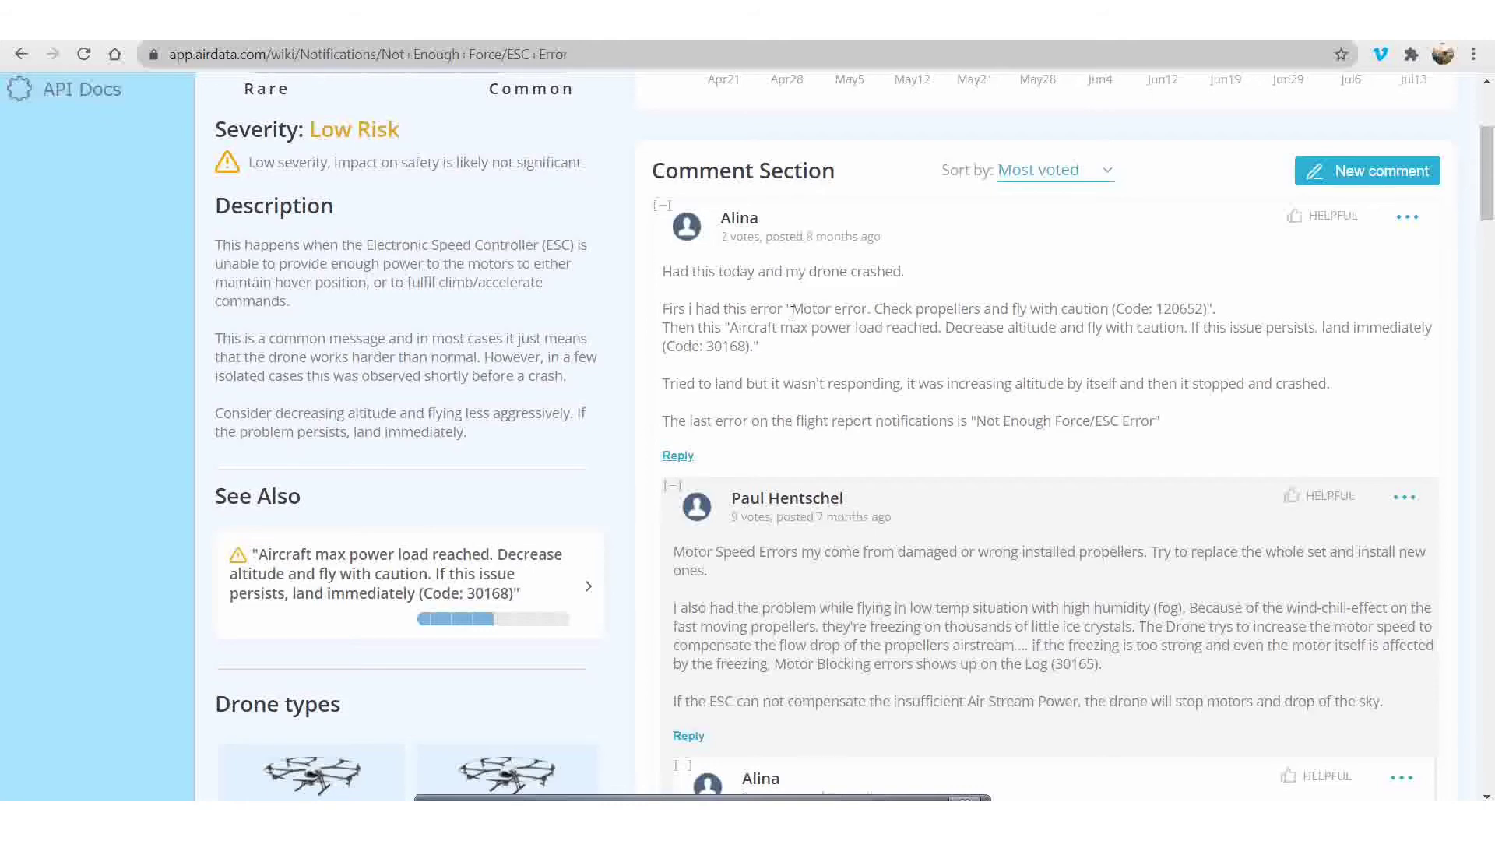
pyautogui.scroll(-3, 1037, 455)
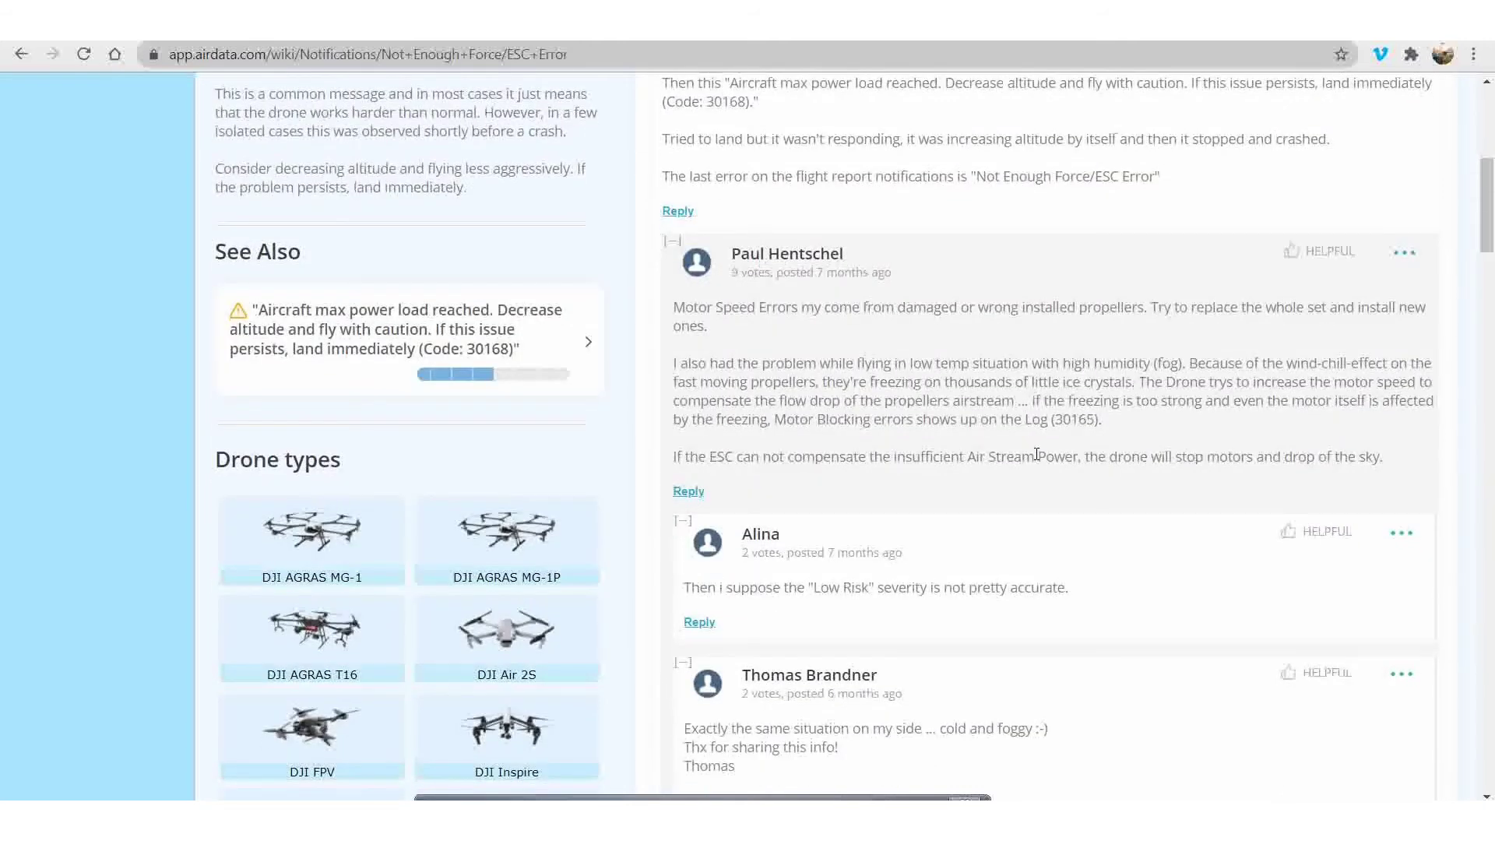
pyautogui.scroll(-4, 1038, 455)
pyautogui.scroll(8, 1038, 455)
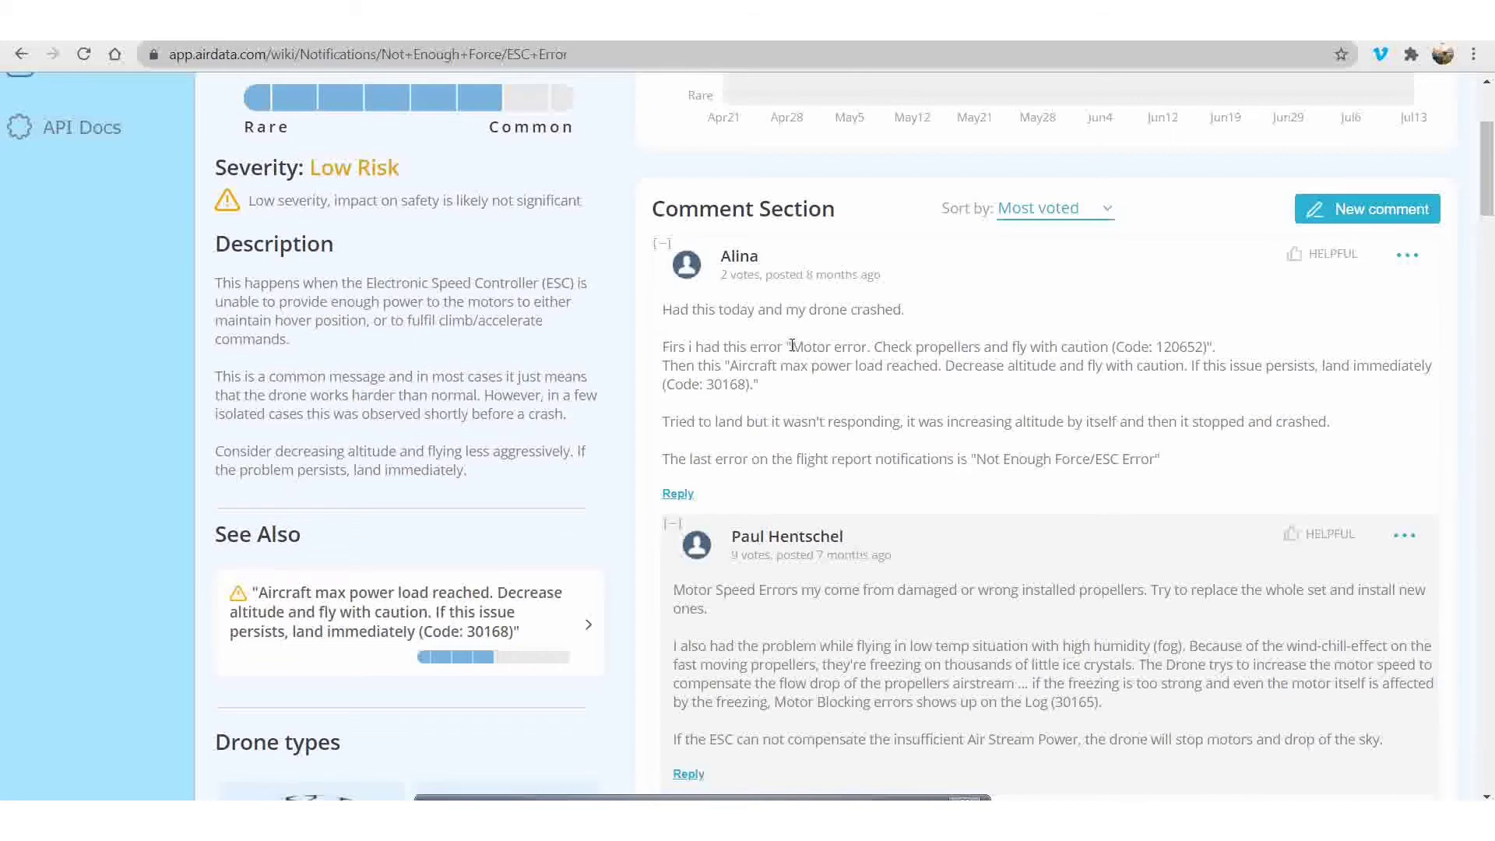
# Read the pilot comments on the ESC error and return to the notifications list, going to page 2
pyautogui.moveTo(792, 346); pyautogui.dragTo(1114, 341)
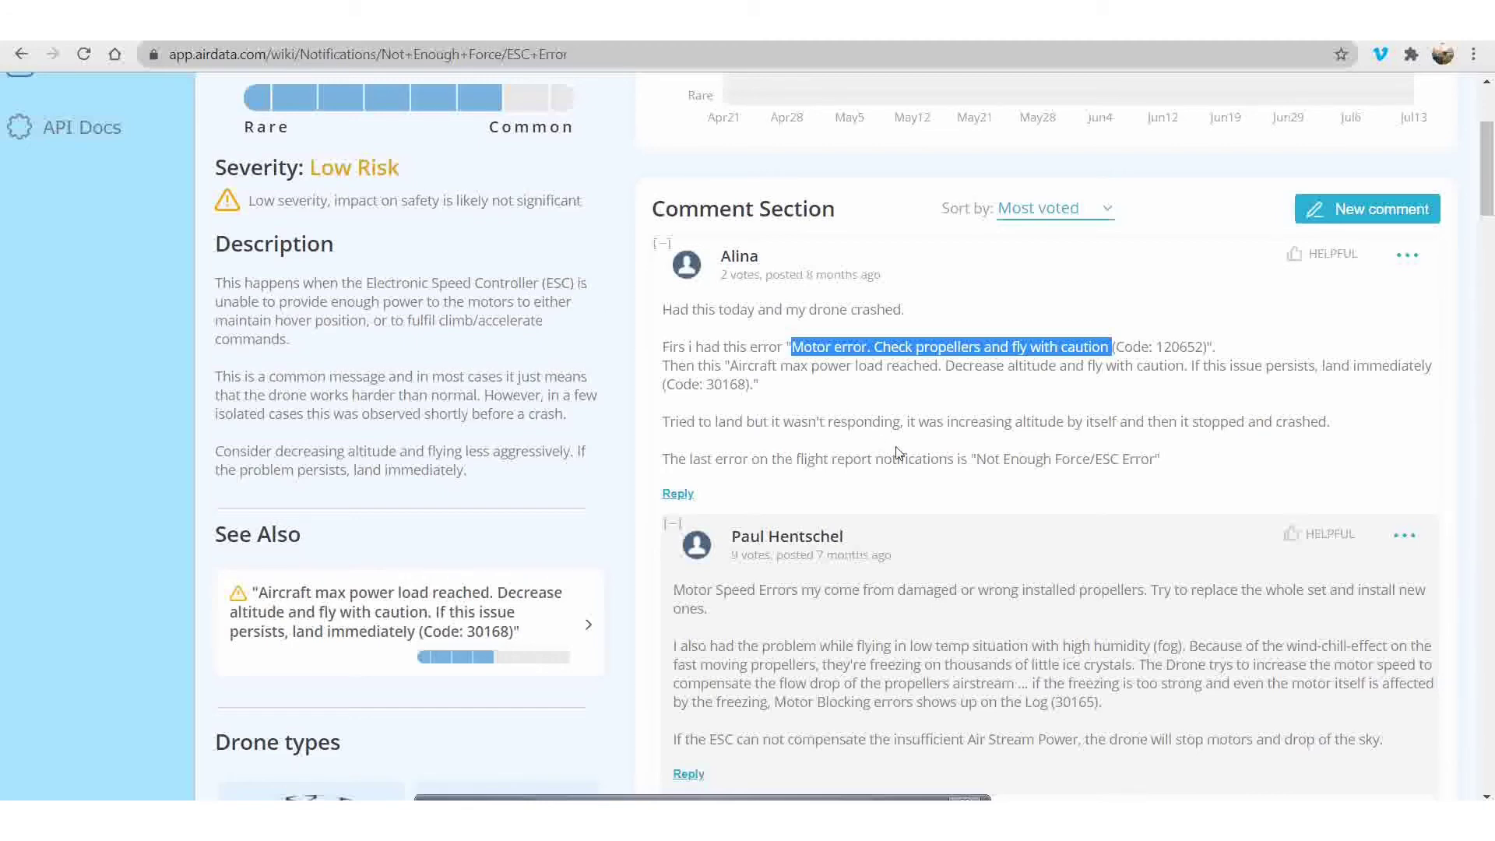
pyautogui.scroll(-5, 897, 454)
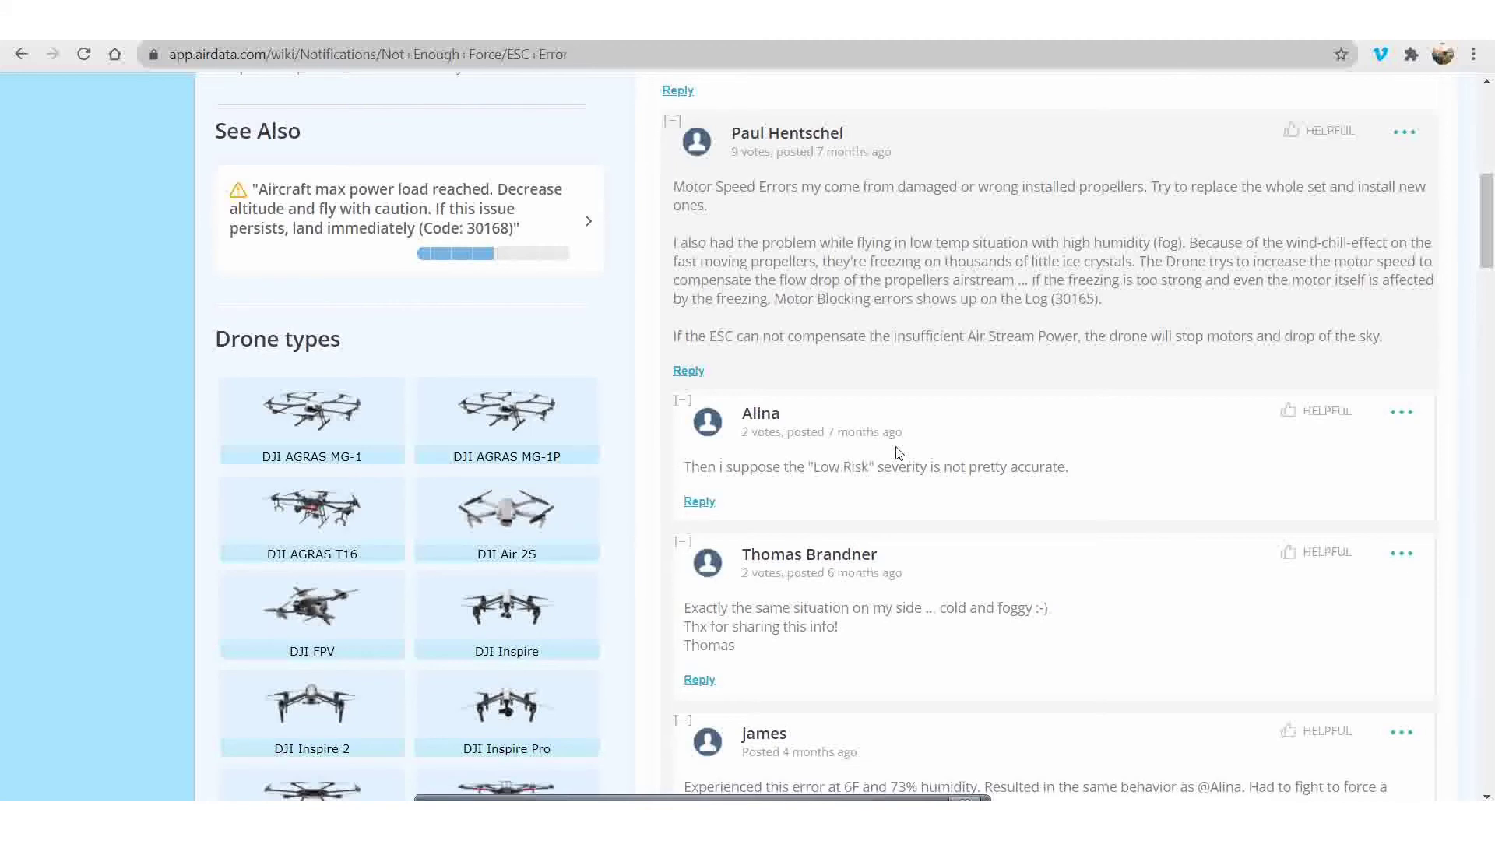
pyautogui.click(27, 56)
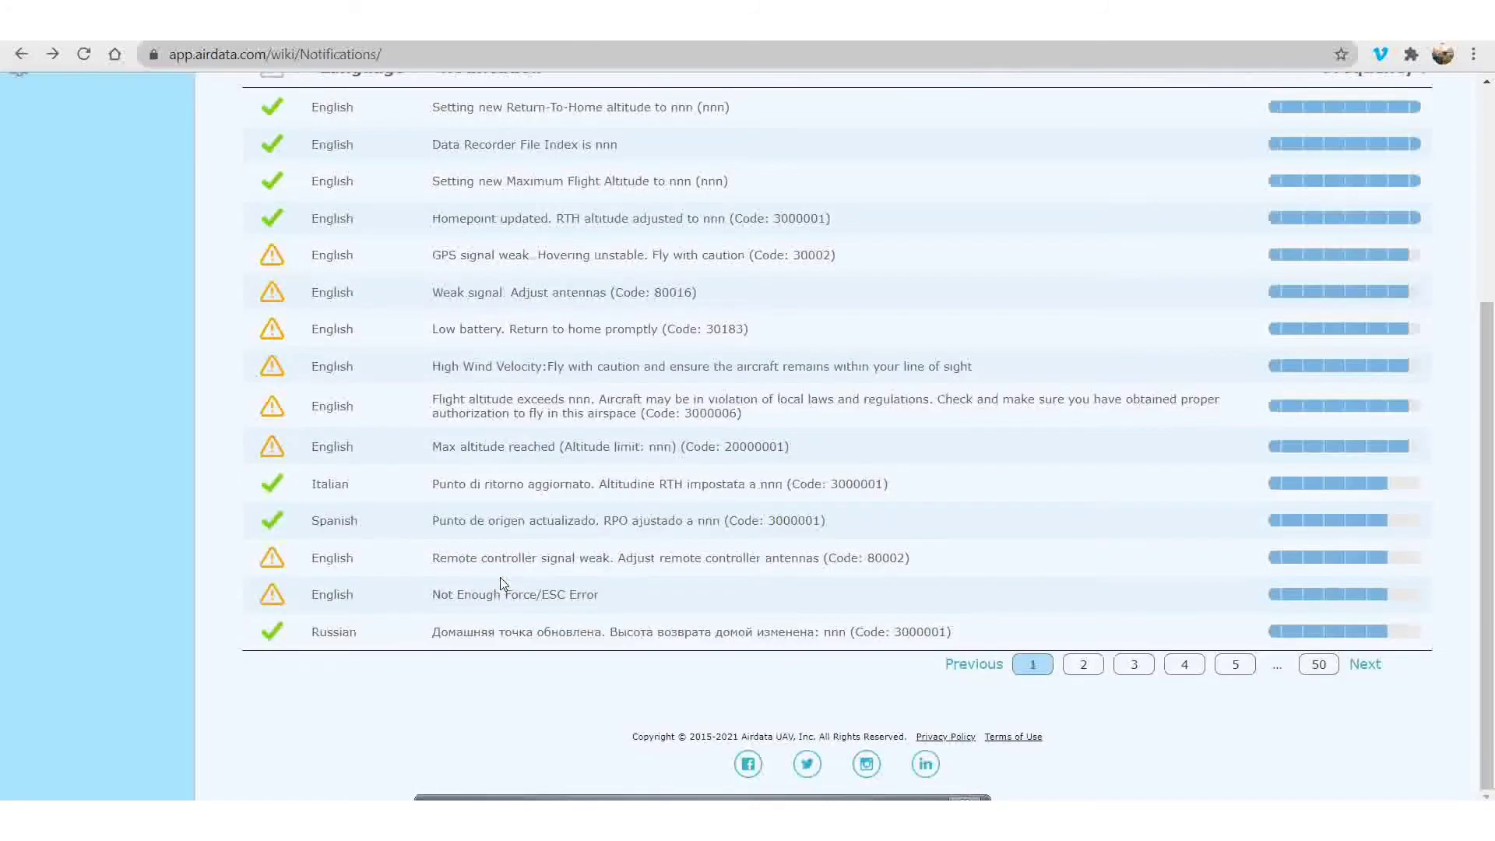
pyautogui.click(1084, 664)
pyautogui.scroll(2, 685, 492)
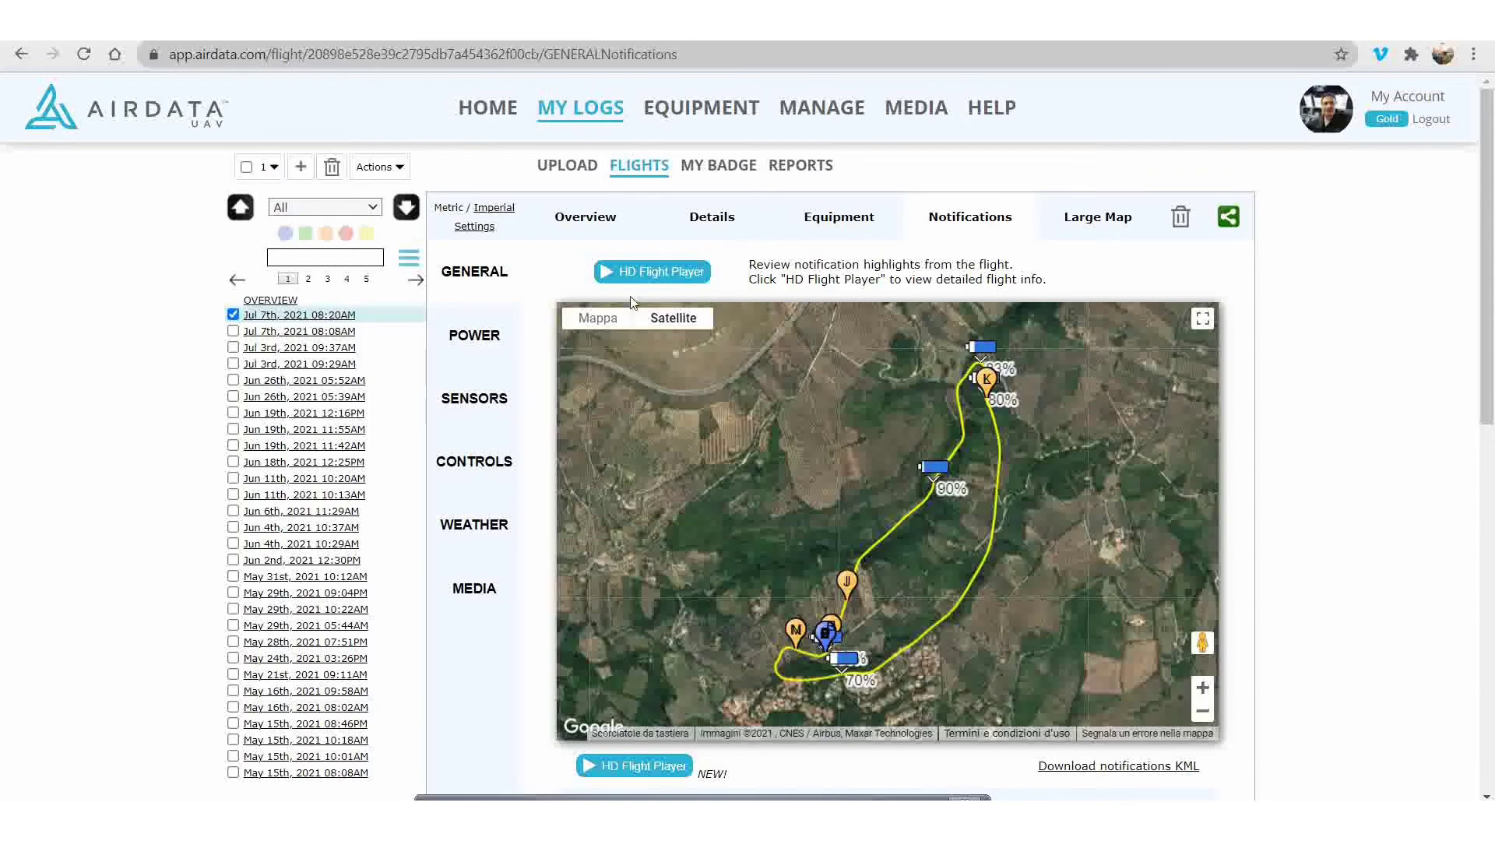
# Open the equipment section and review the selected FPV battery's health and efficiency trends
pyautogui.click(691, 109)
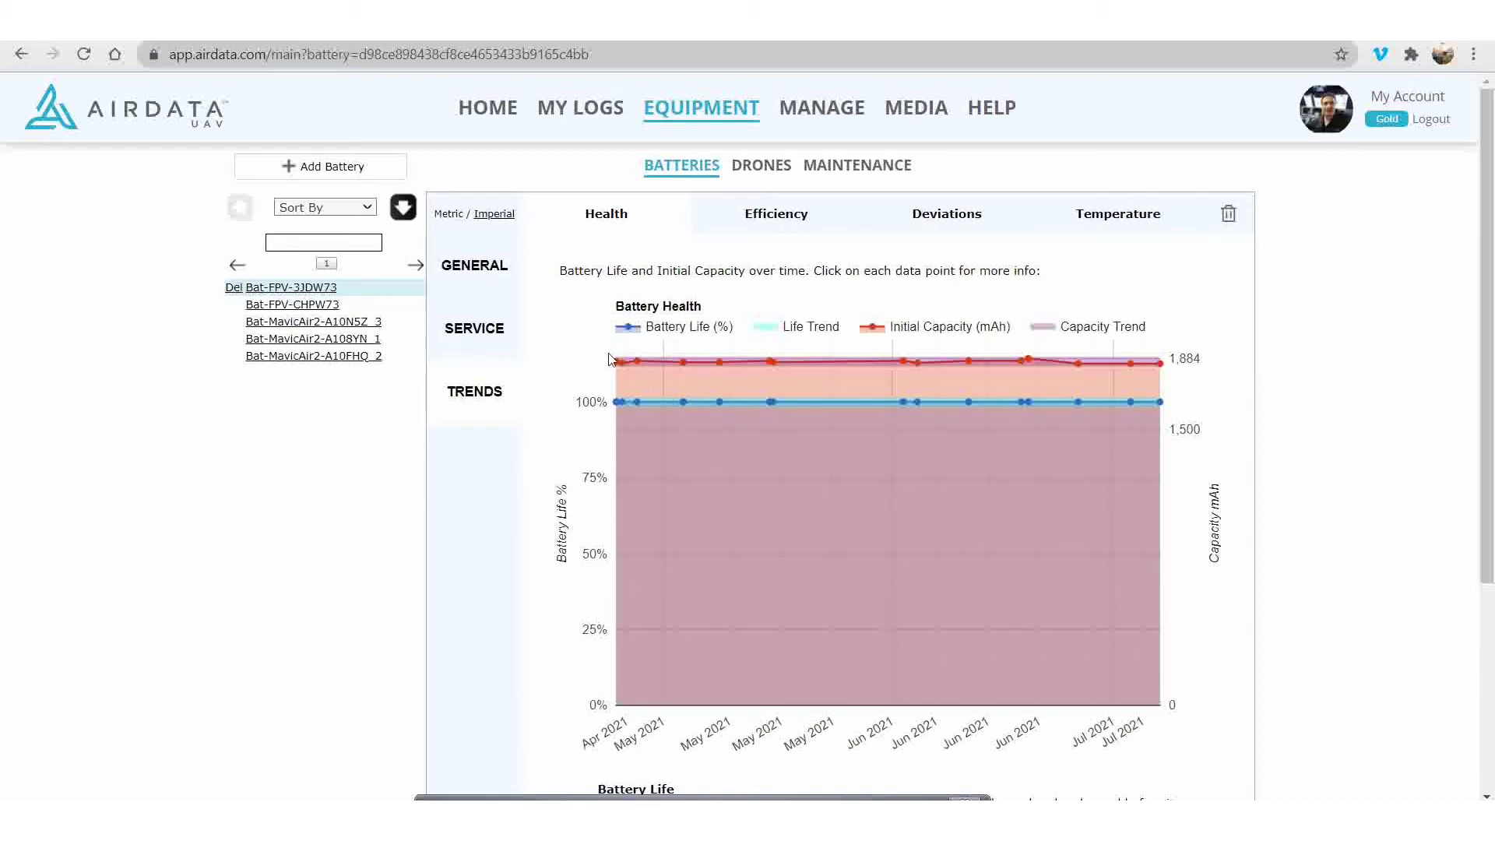
pyautogui.click(778, 219)
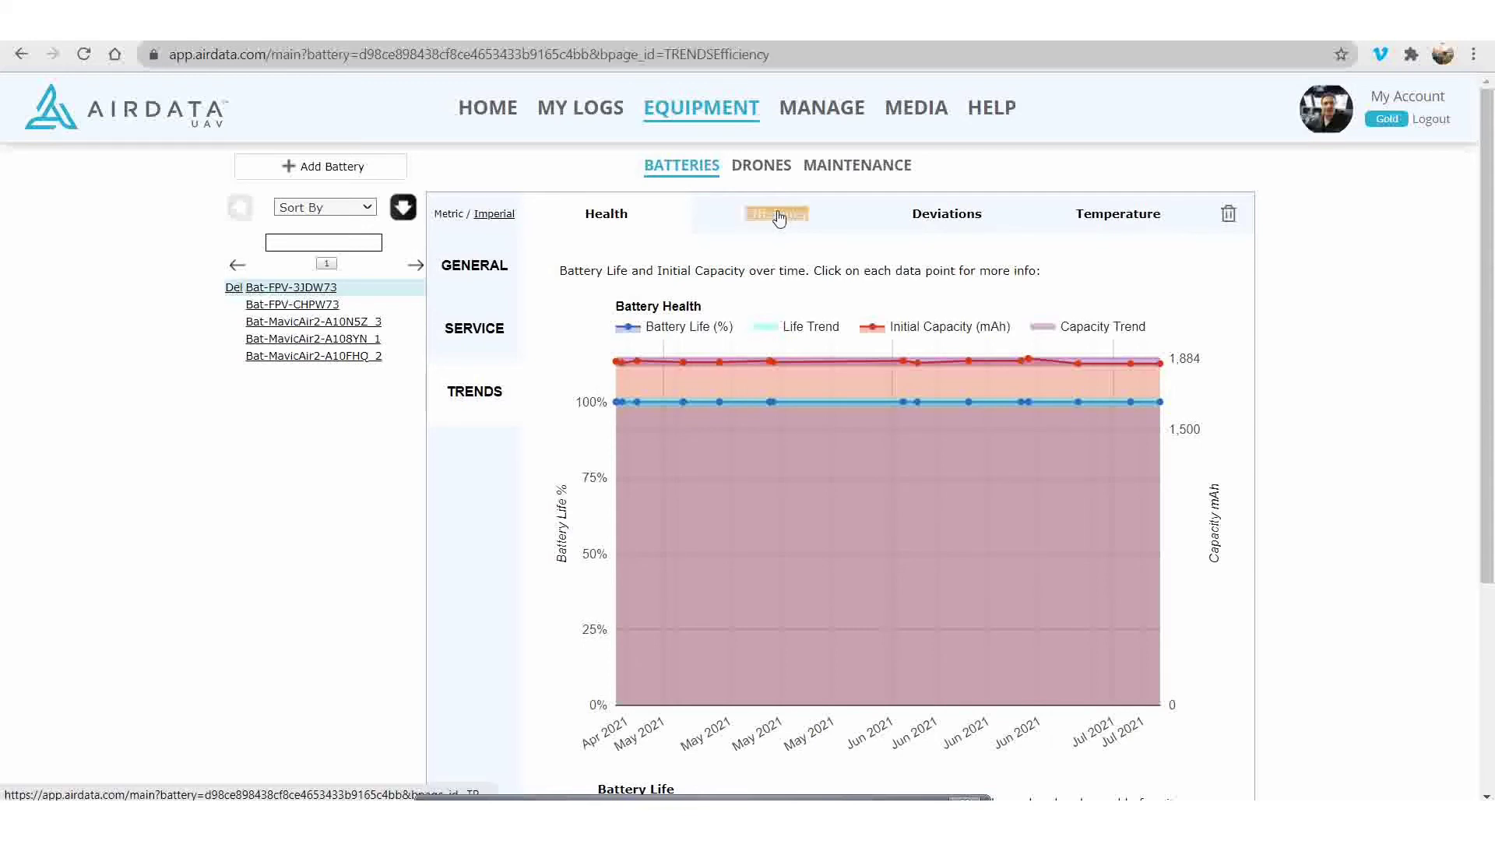
pyautogui.scroll(-1, 678, 507)
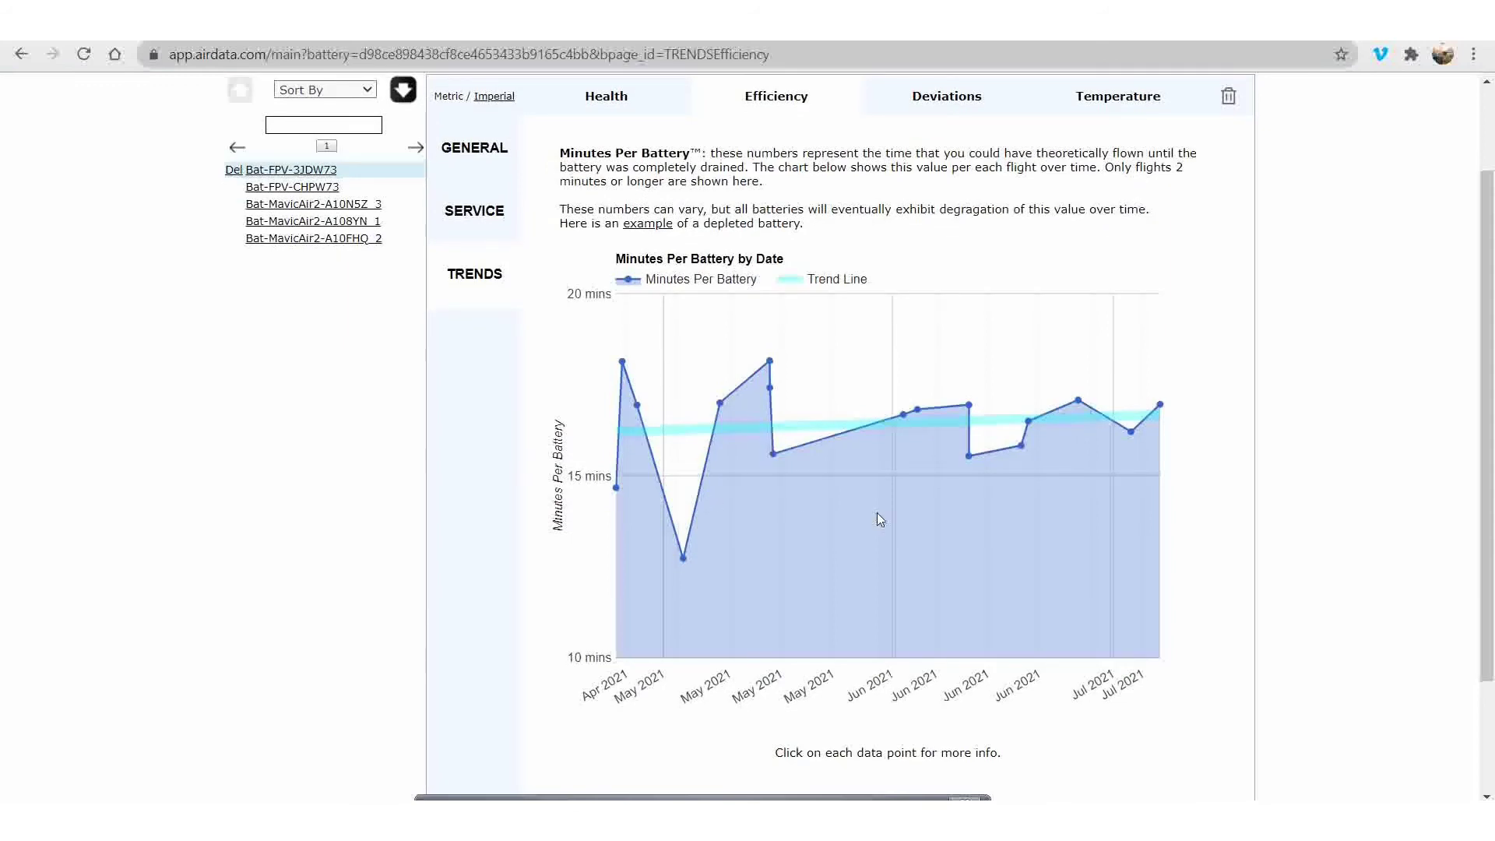
pyautogui.scroll(1, 877, 518)
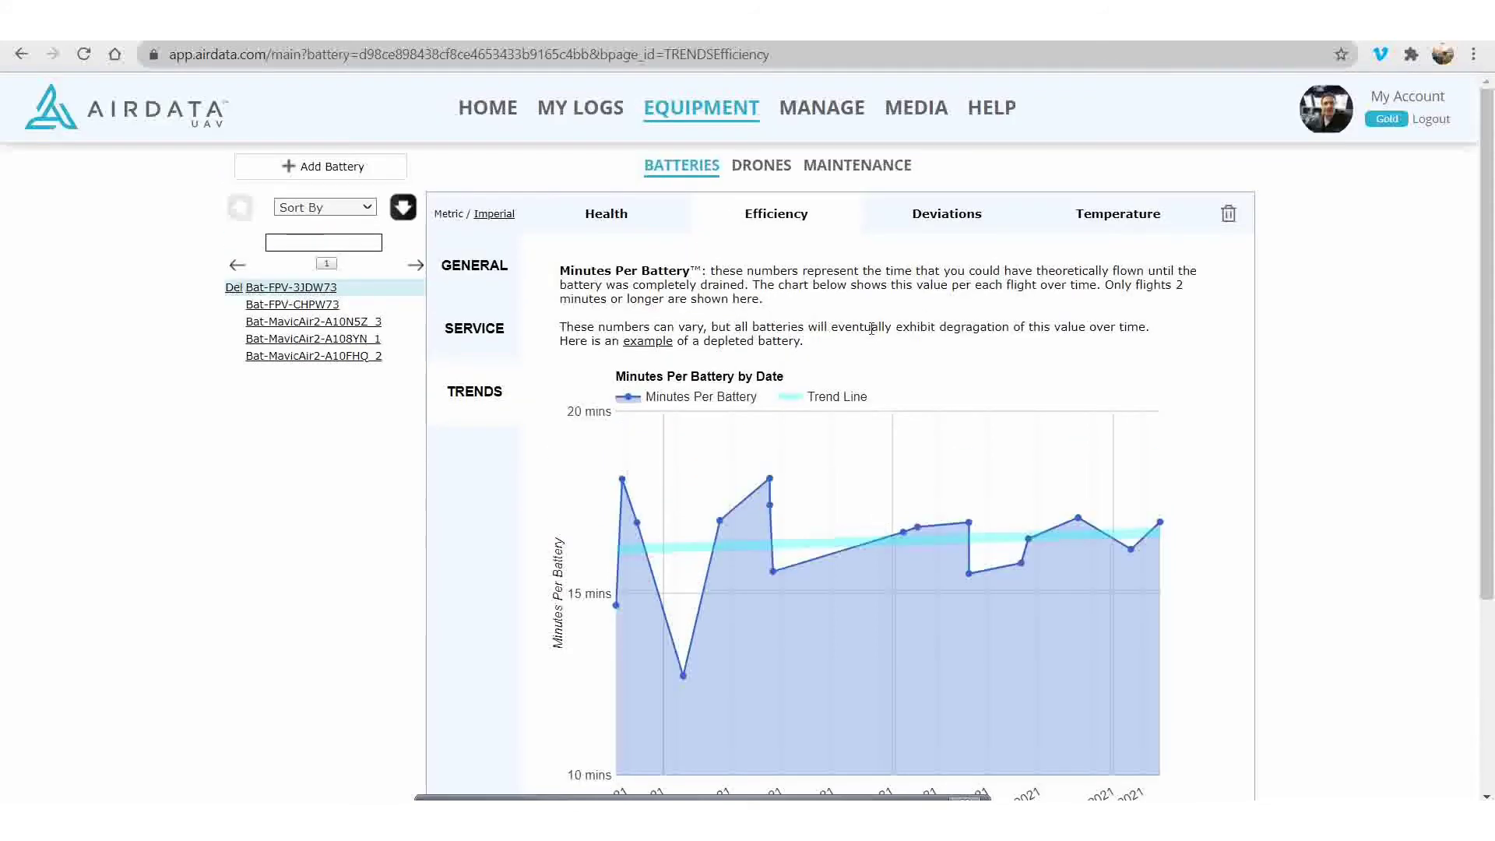
# Examine the FPV battery's cell deviation charts and the explanations of minor and major deviation ranges
pyautogui.click(937, 214)
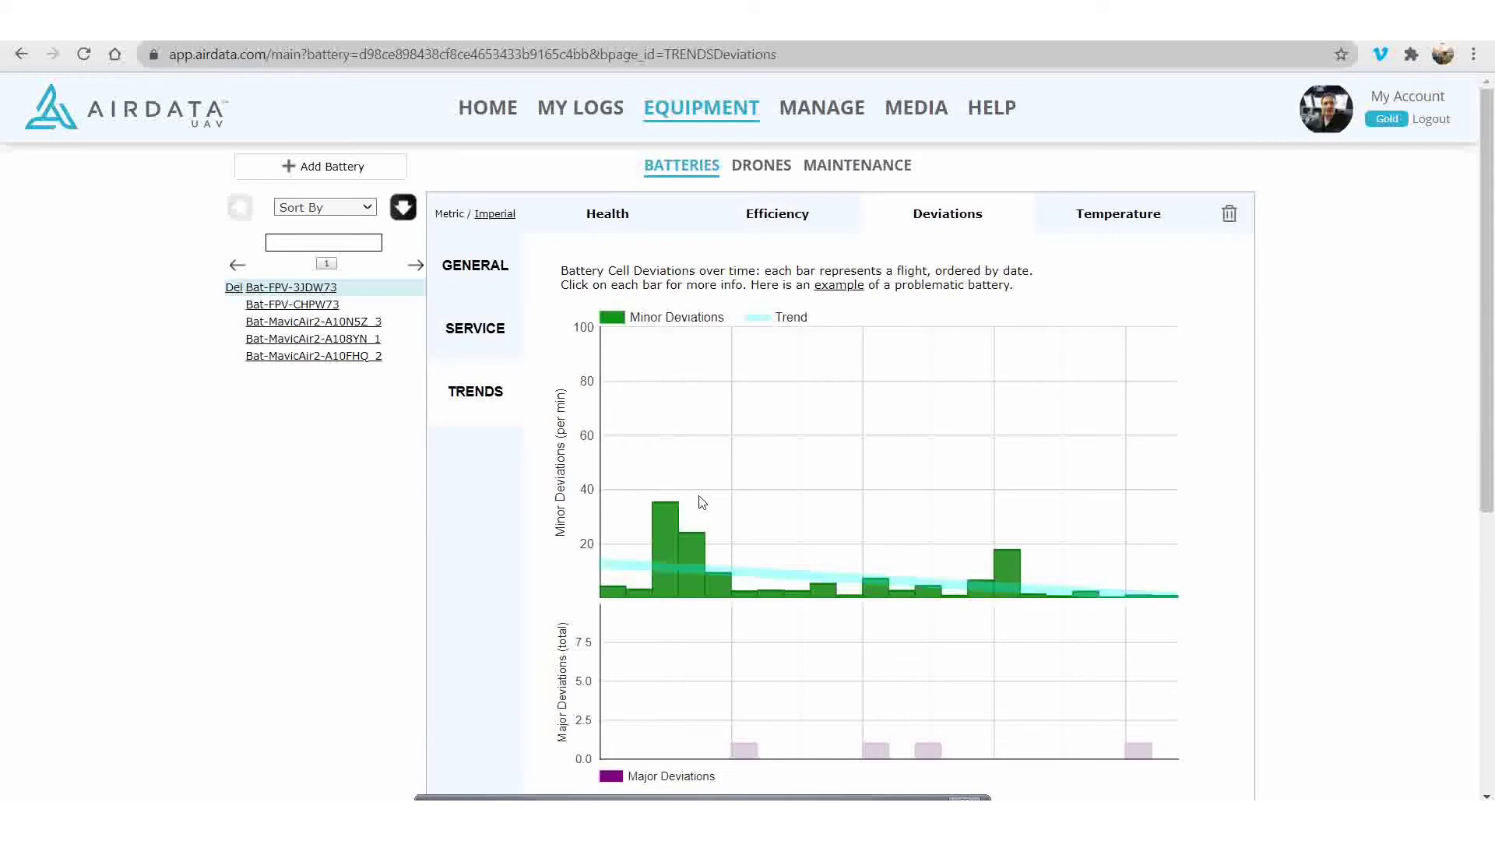
pyautogui.scroll(-1, 702, 502)
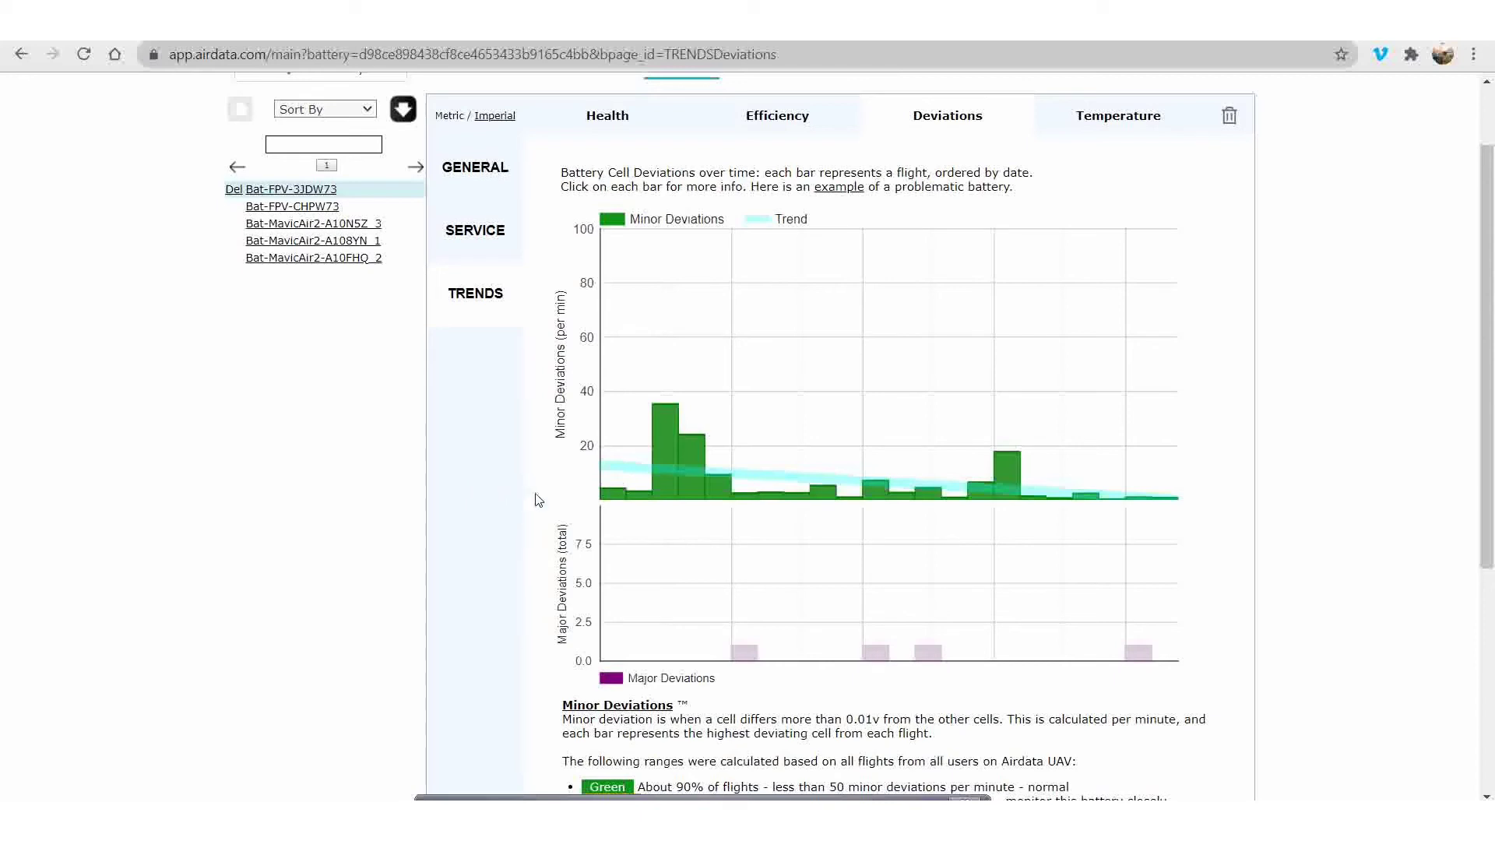
pyautogui.scroll(-1, 537, 499)
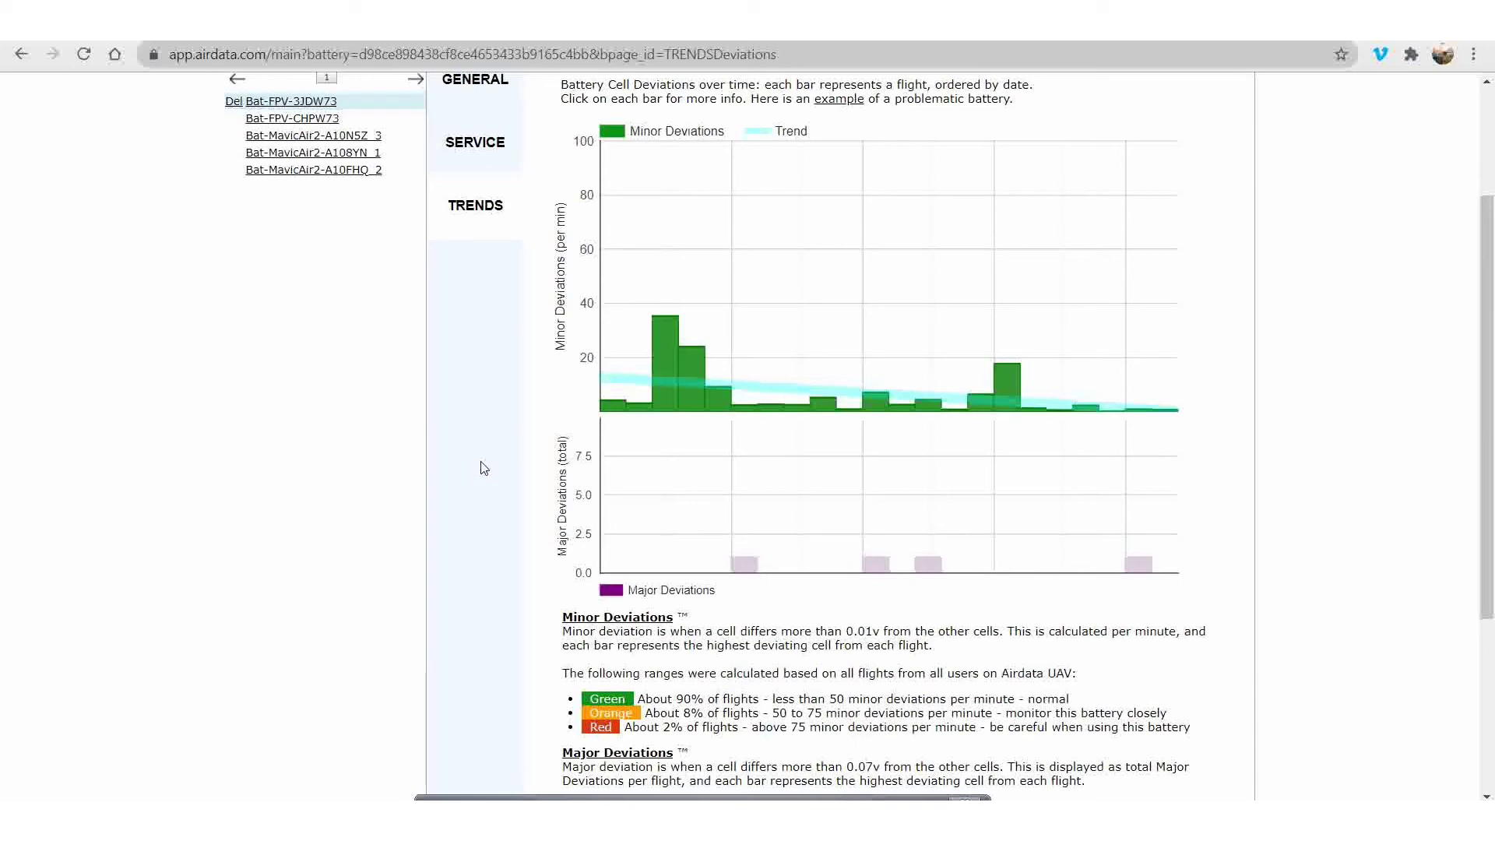
pyautogui.scroll(-1, 484, 468)
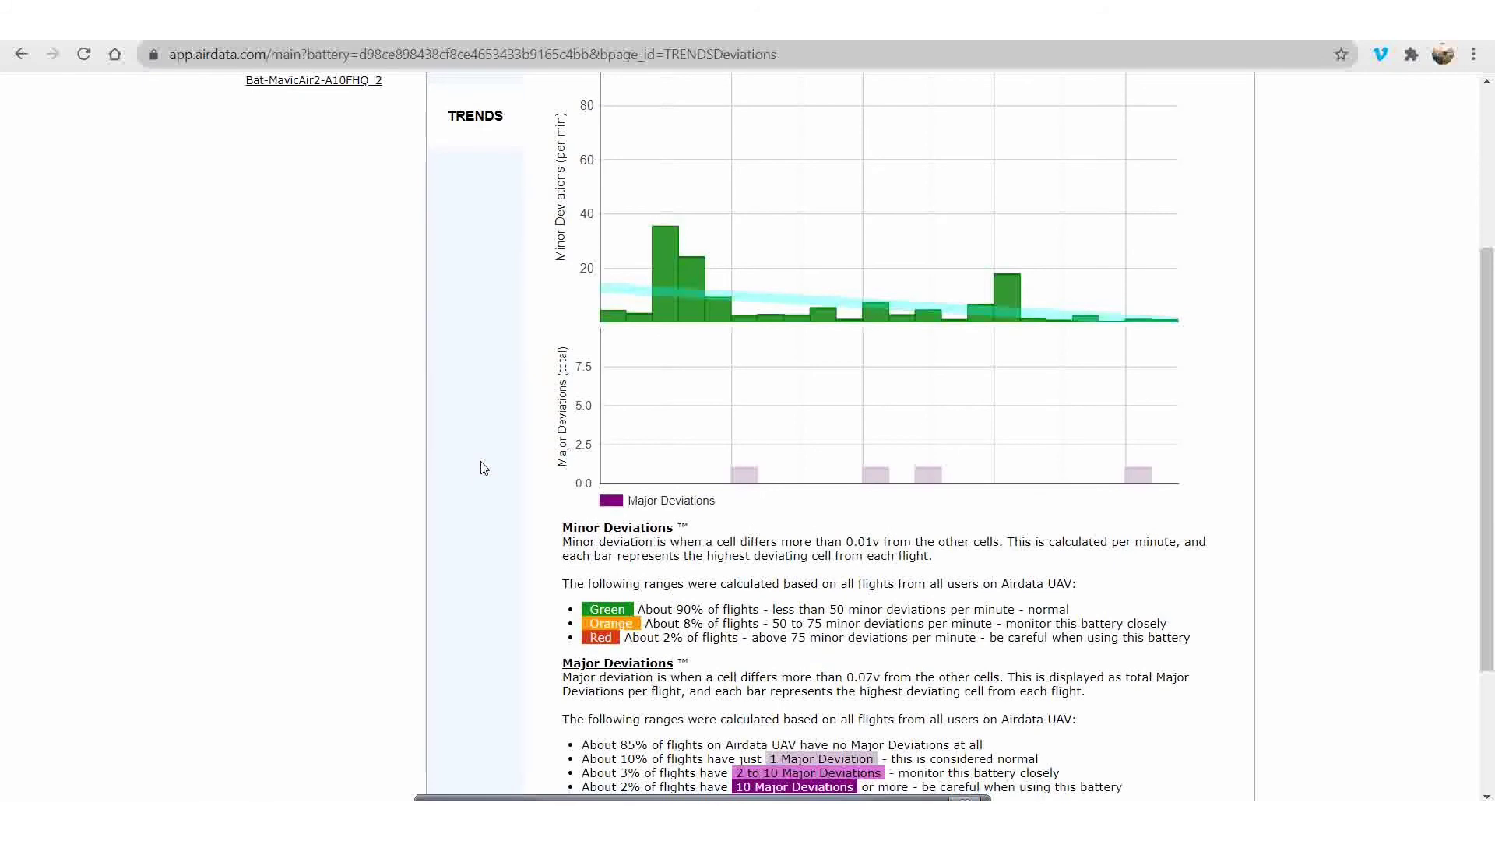
pyautogui.scroll(-1, 482, 467)
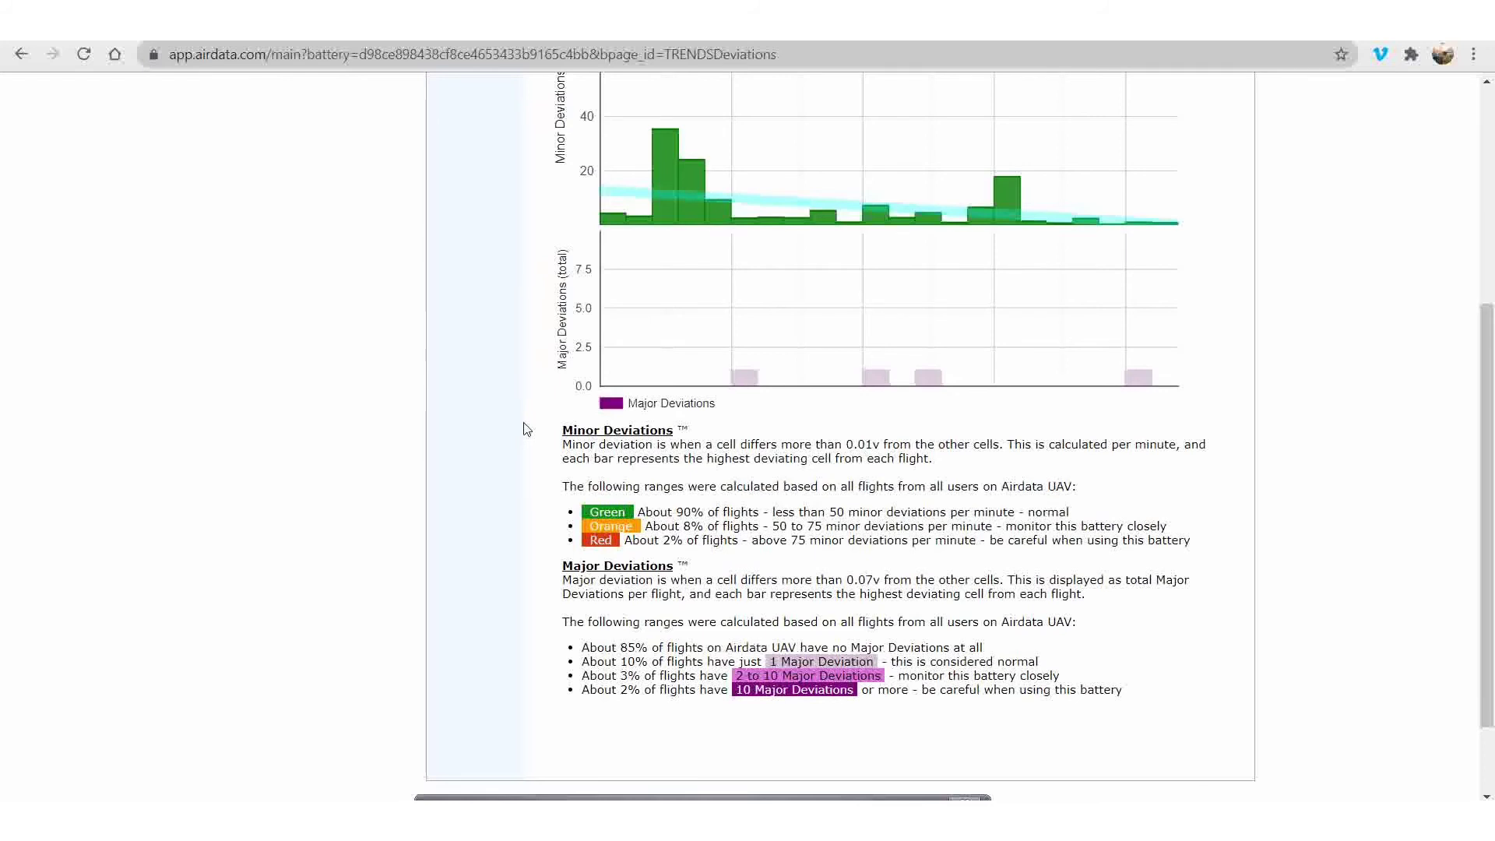
pyautogui.scroll(5, 777, 481)
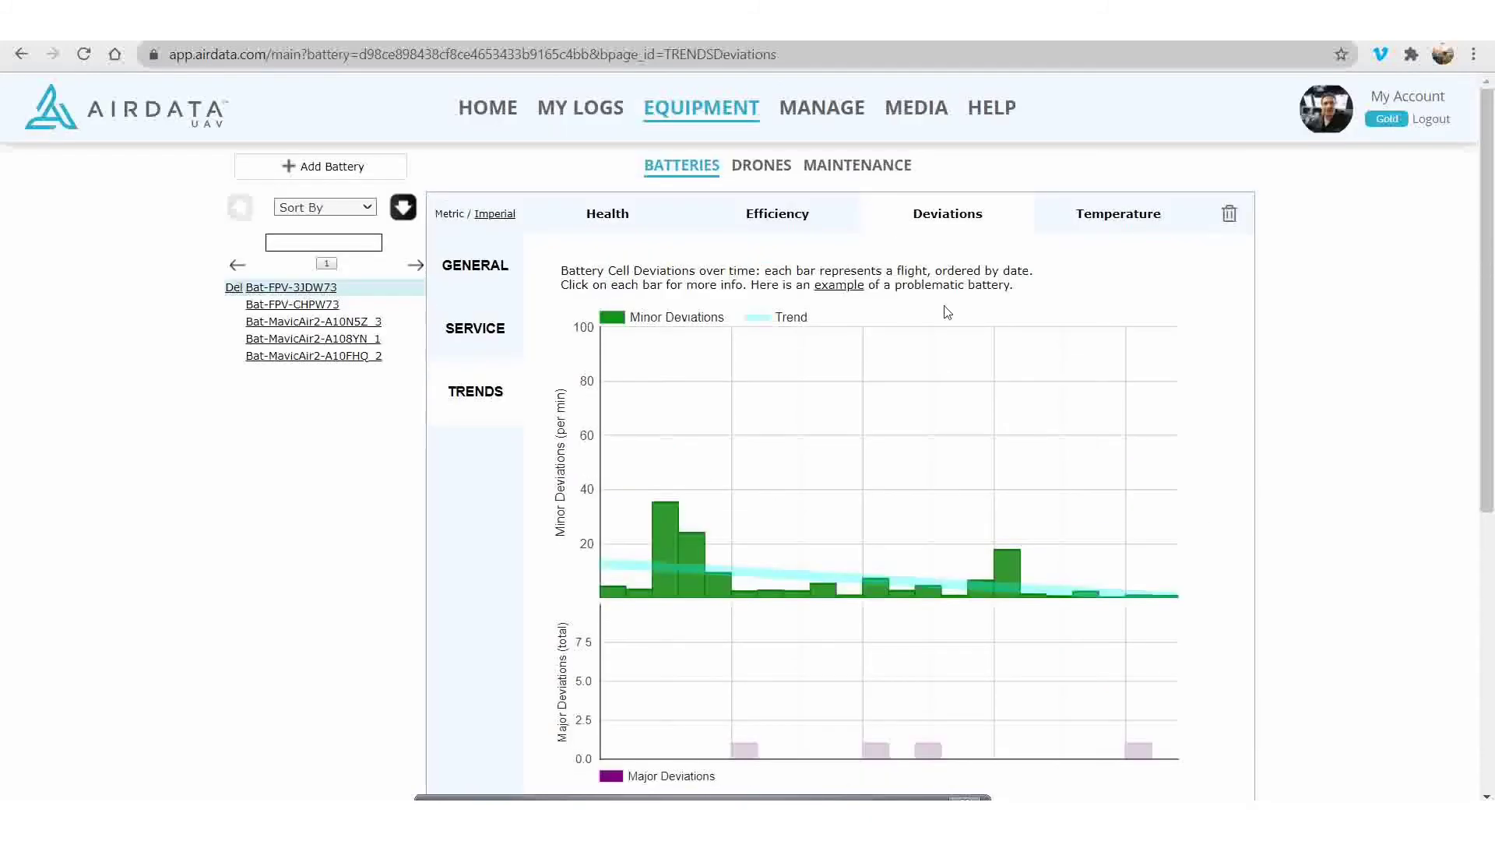
# Review the FPV battery's maximum temperature trend and its upcoming maintenance services
pyautogui.click(1117, 215)
pyautogui.scroll(-1, 1205, 507)
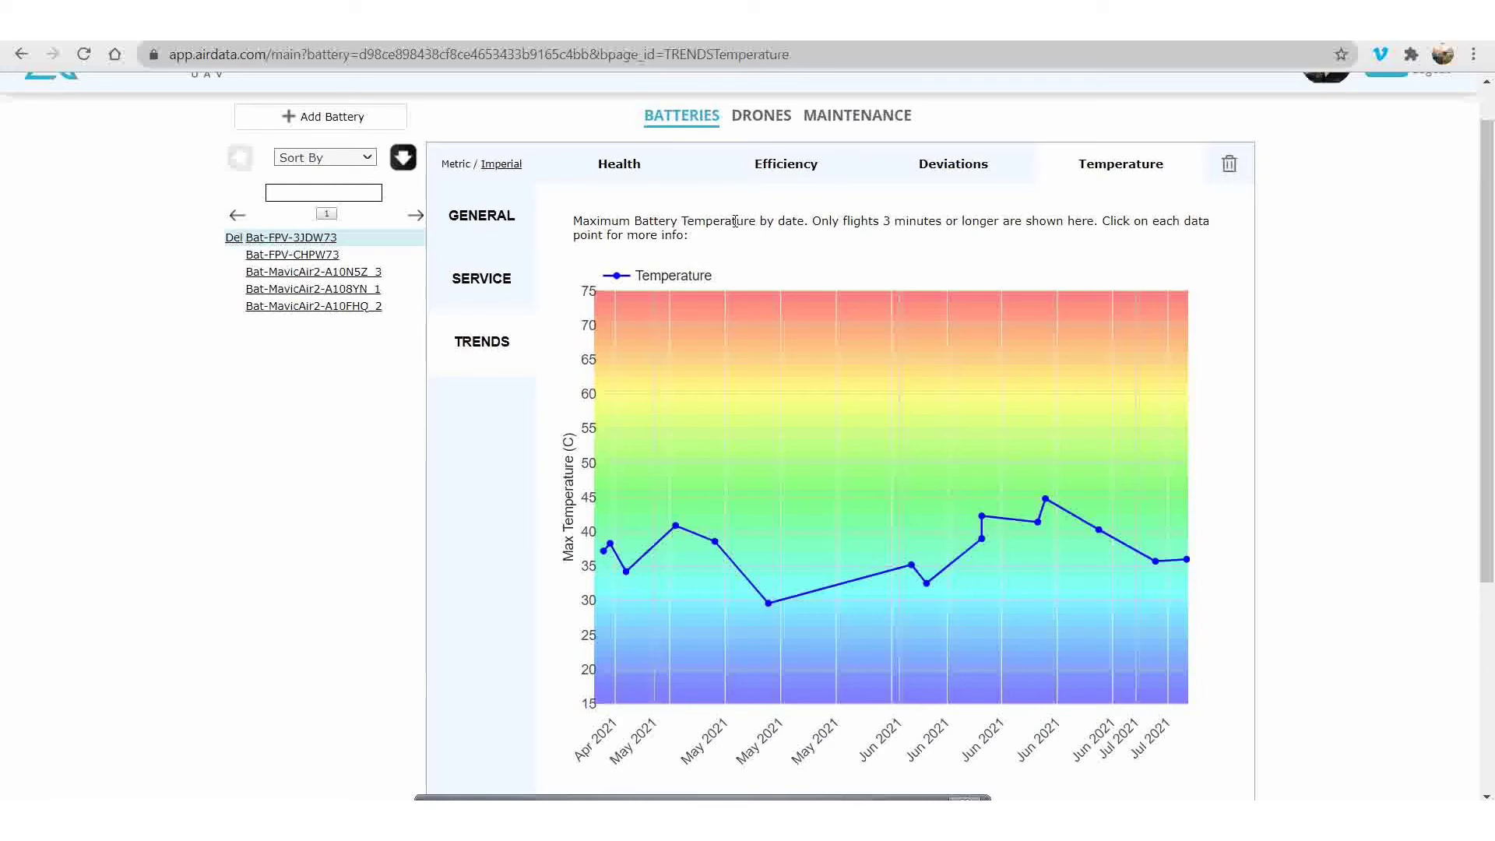
pyautogui.click(479, 290)
pyautogui.click(479, 283)
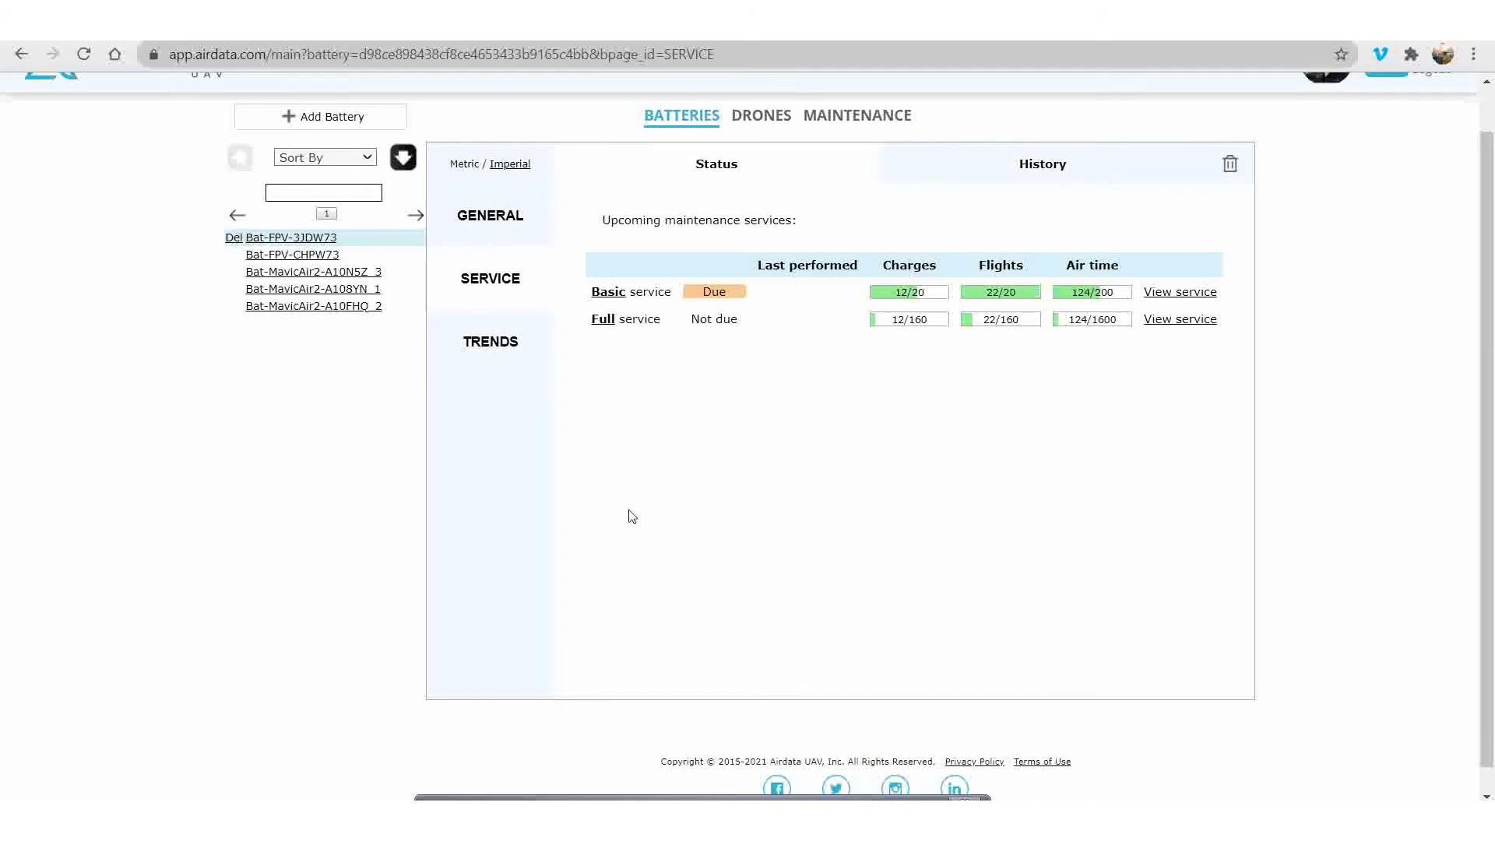
# Open the Basic battery service and read its triggers and the slower and rapid deep cycle discharge methods
pyautogui.click(610, 293)
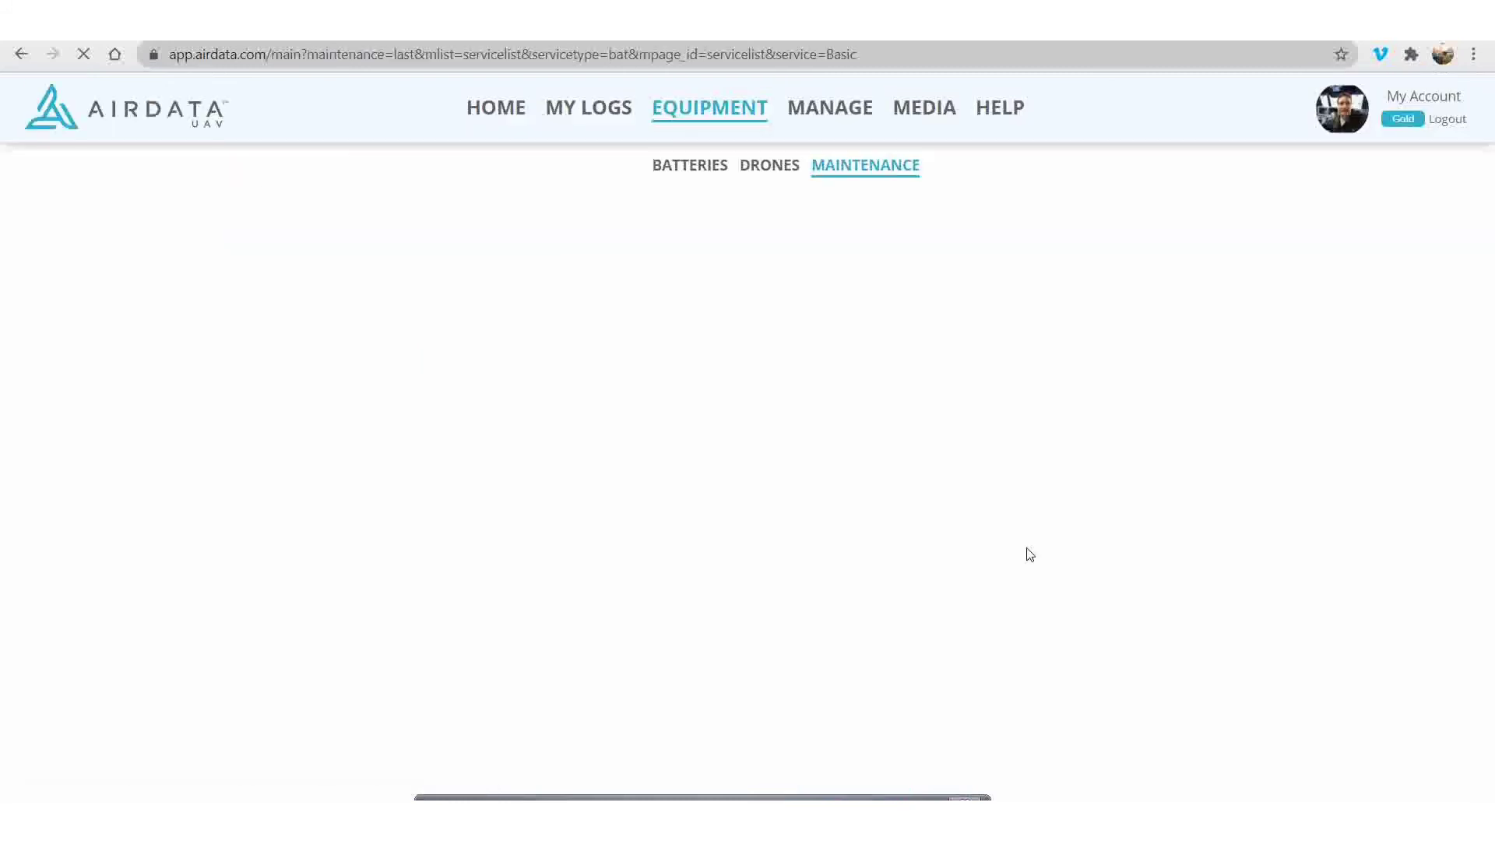
pyautogui.scroll(-2, 1031, 554)
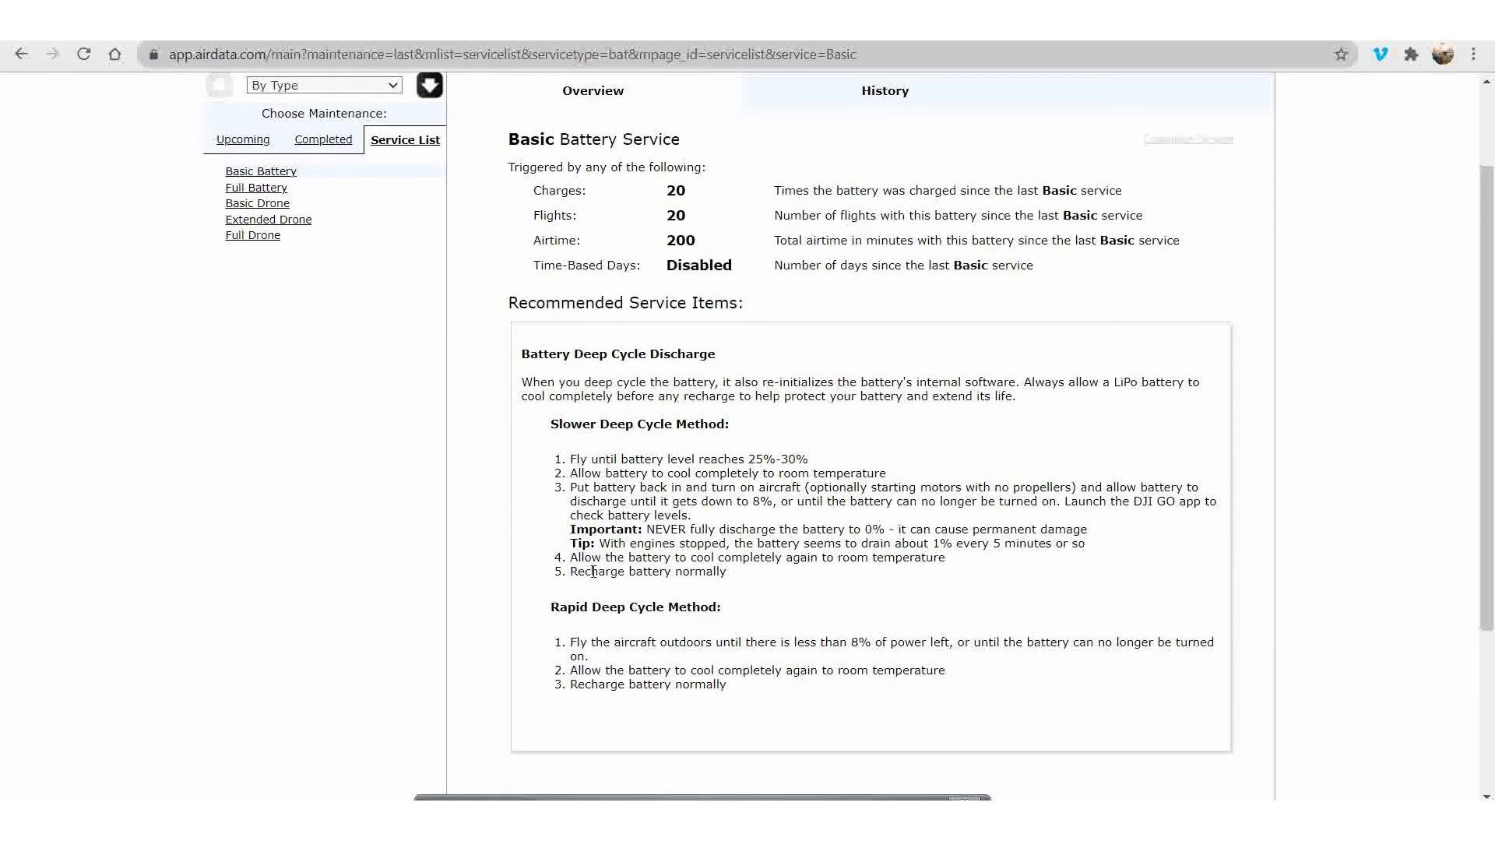
pyautogui.scroll(1, 593, 572)
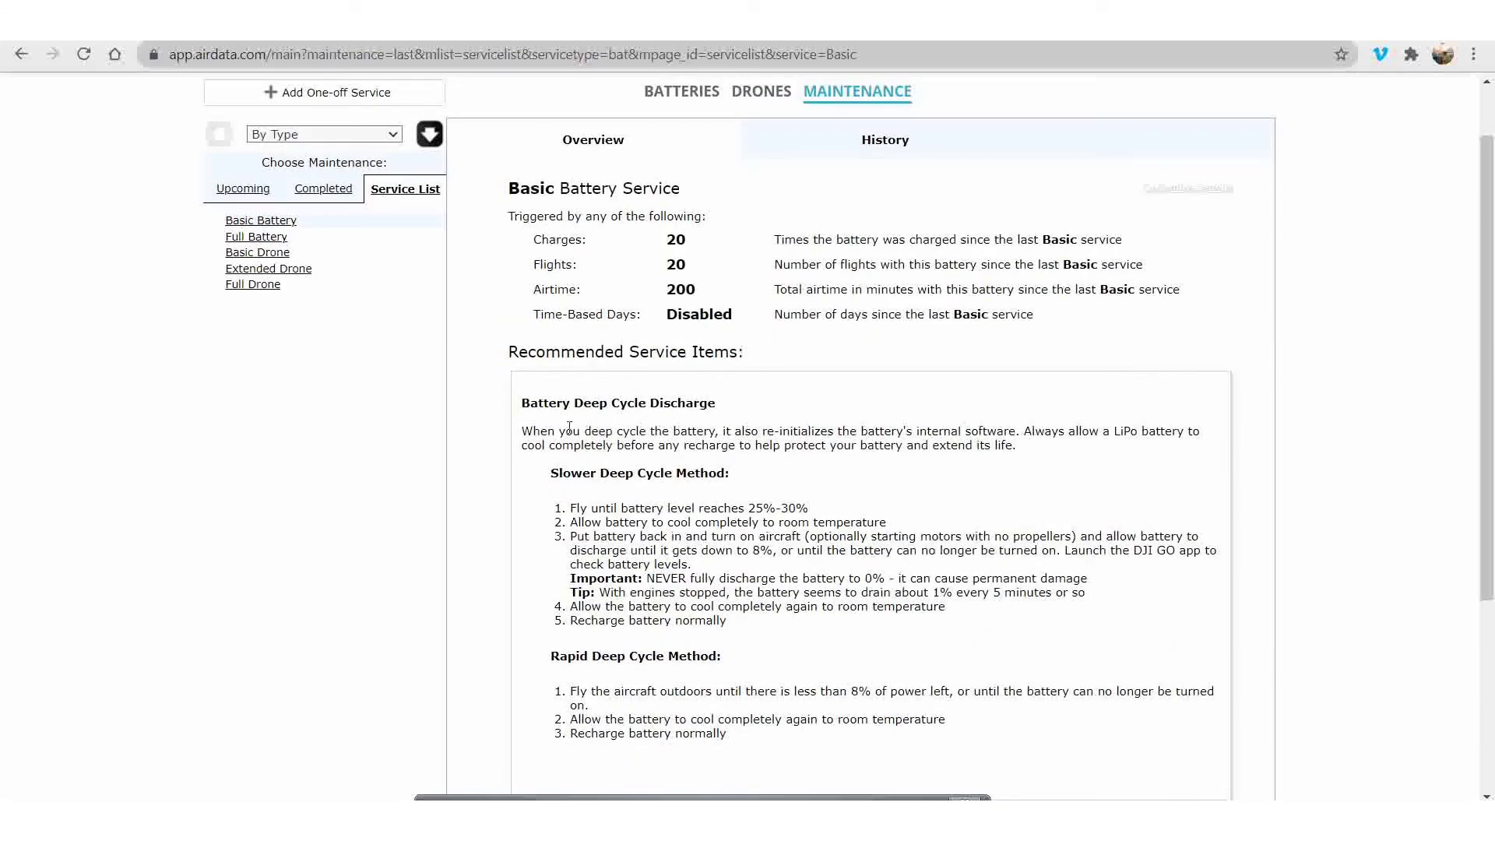
pyautogui.scroll(1, 569, 427)
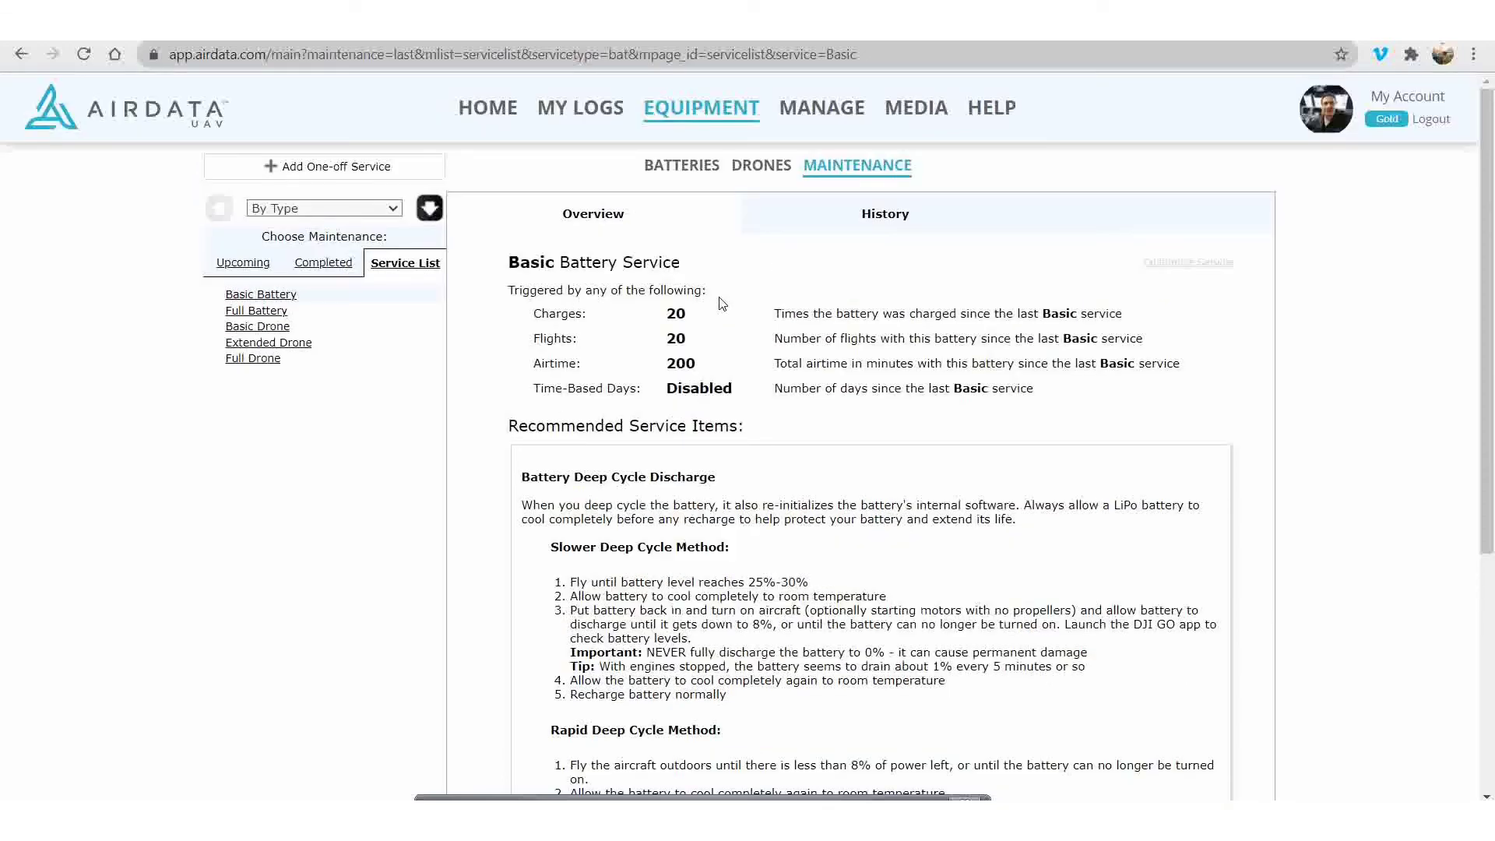
# Open the DJI FPV drone's record and review its general overview, usage totals and flight history
pyautogui.click(744, 168)
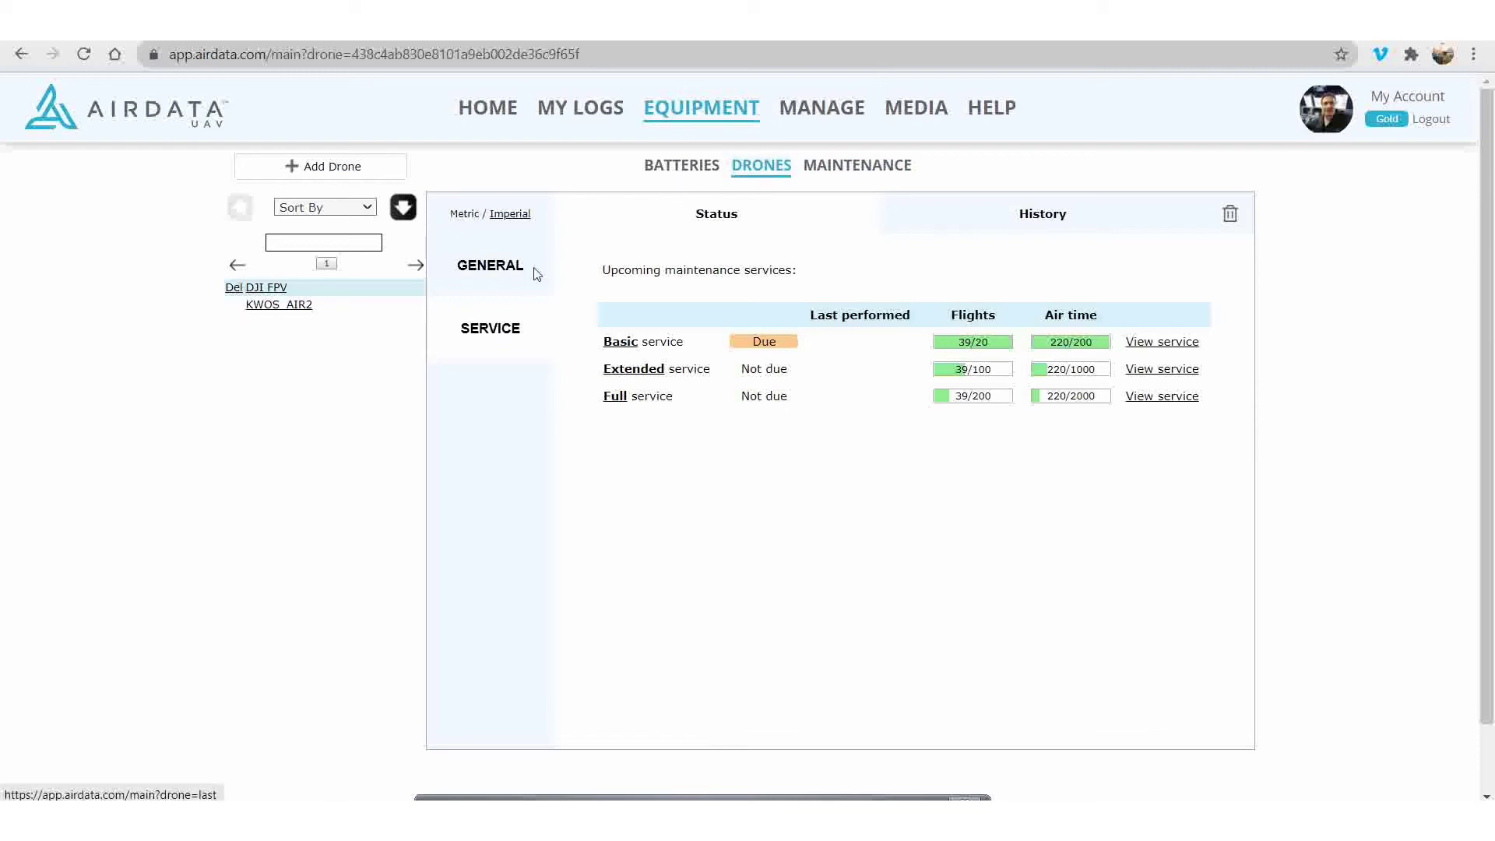
pyautogui.click(508, 270)
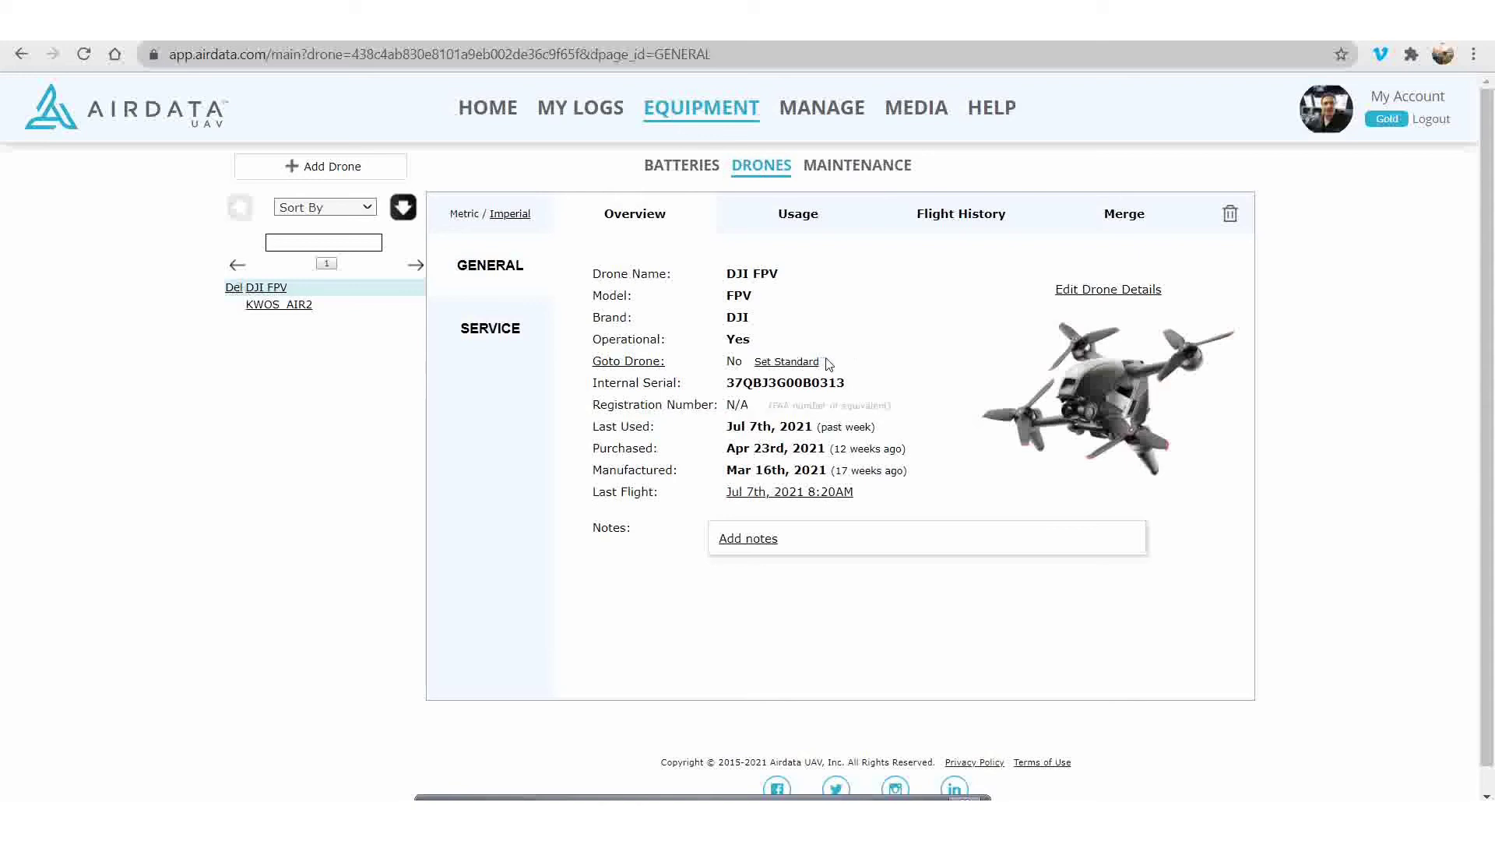
pyautogui.click(817, 219)
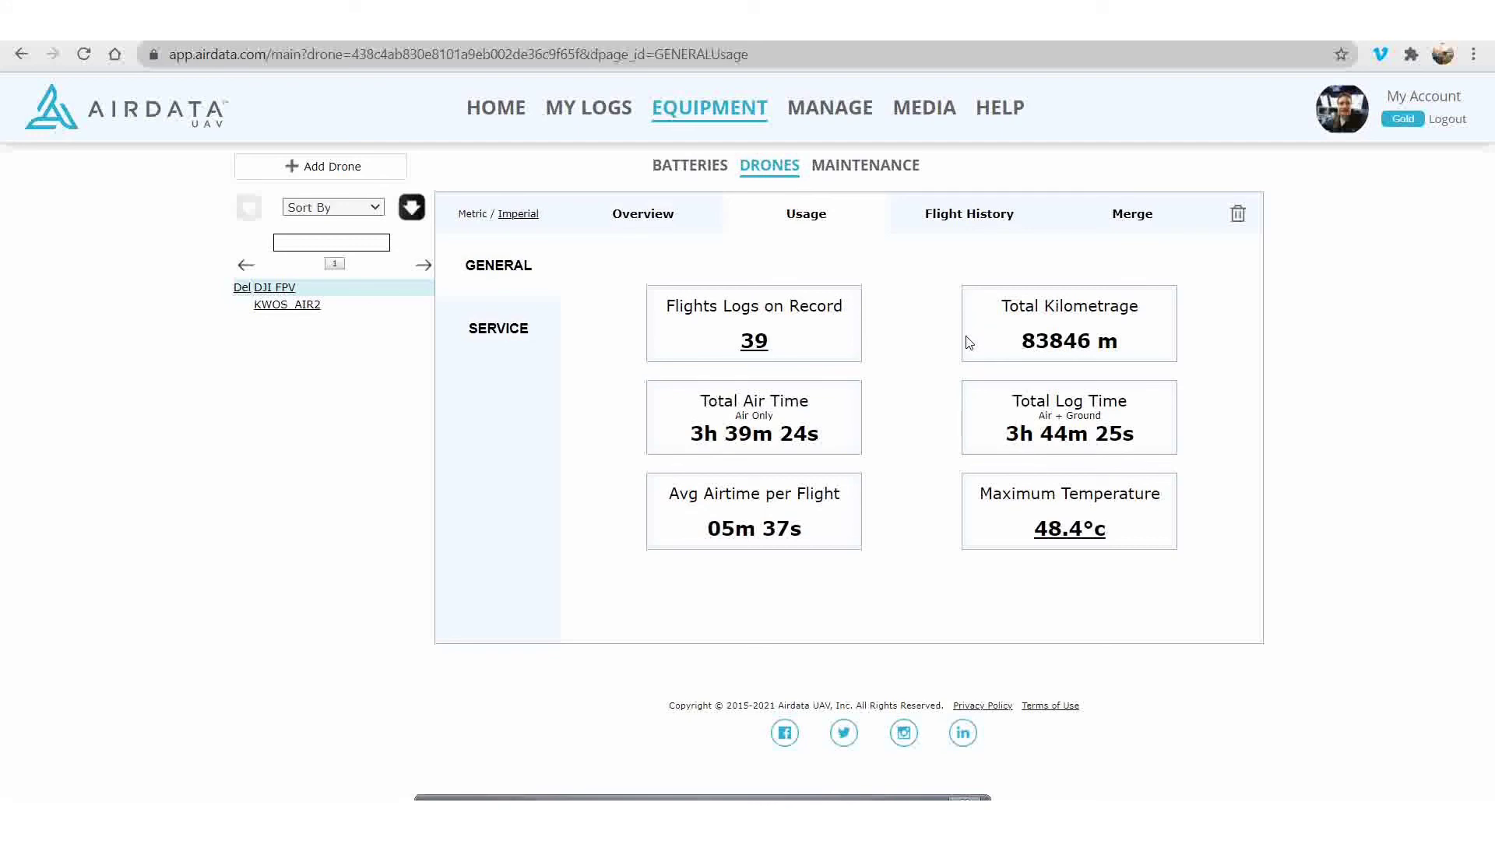
pyautogui.click(969, 218)
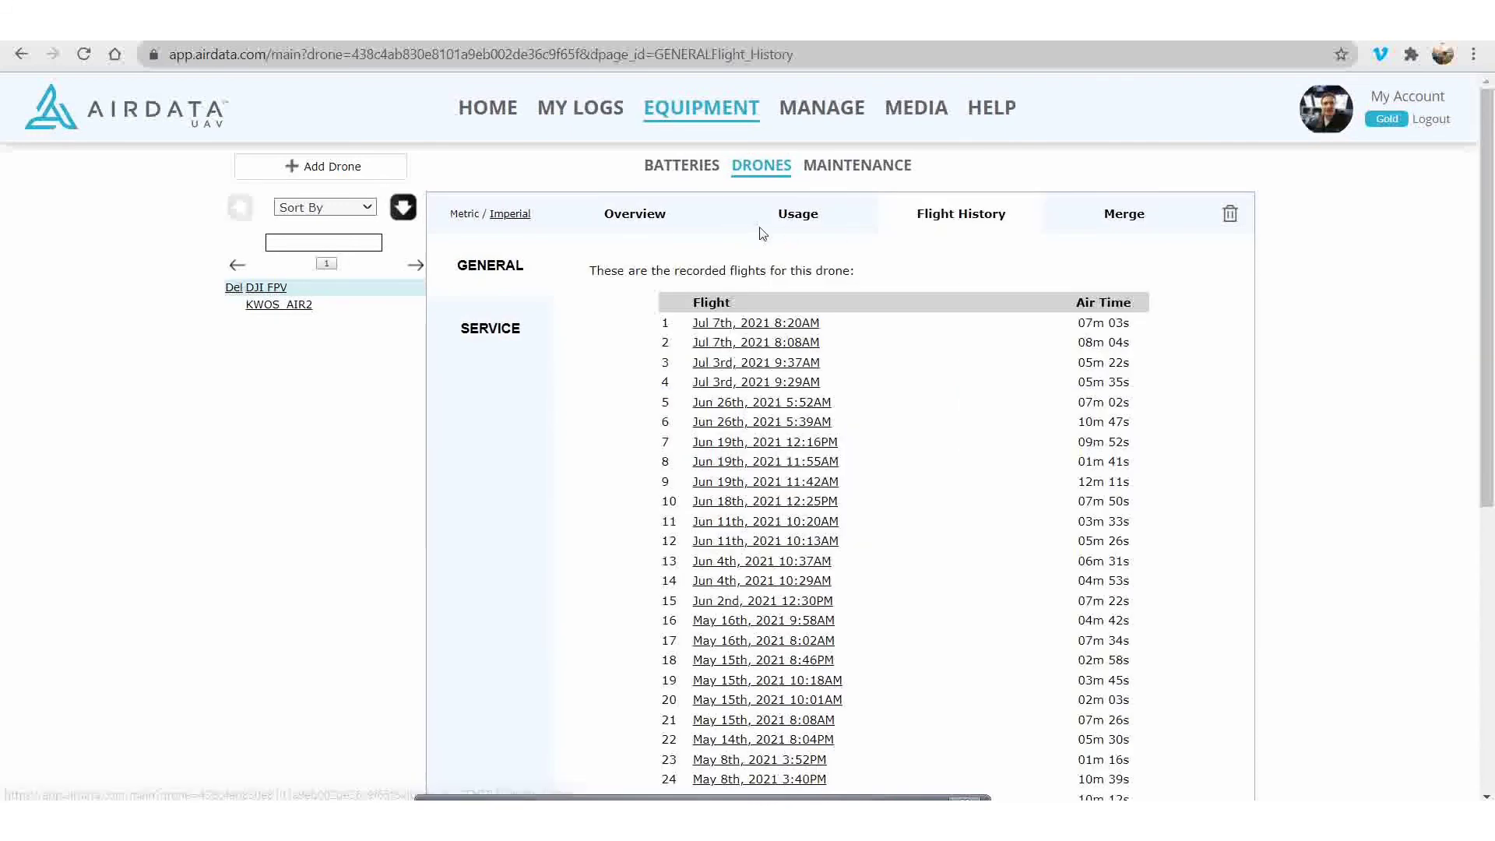
pyautogui.click(808, 216)
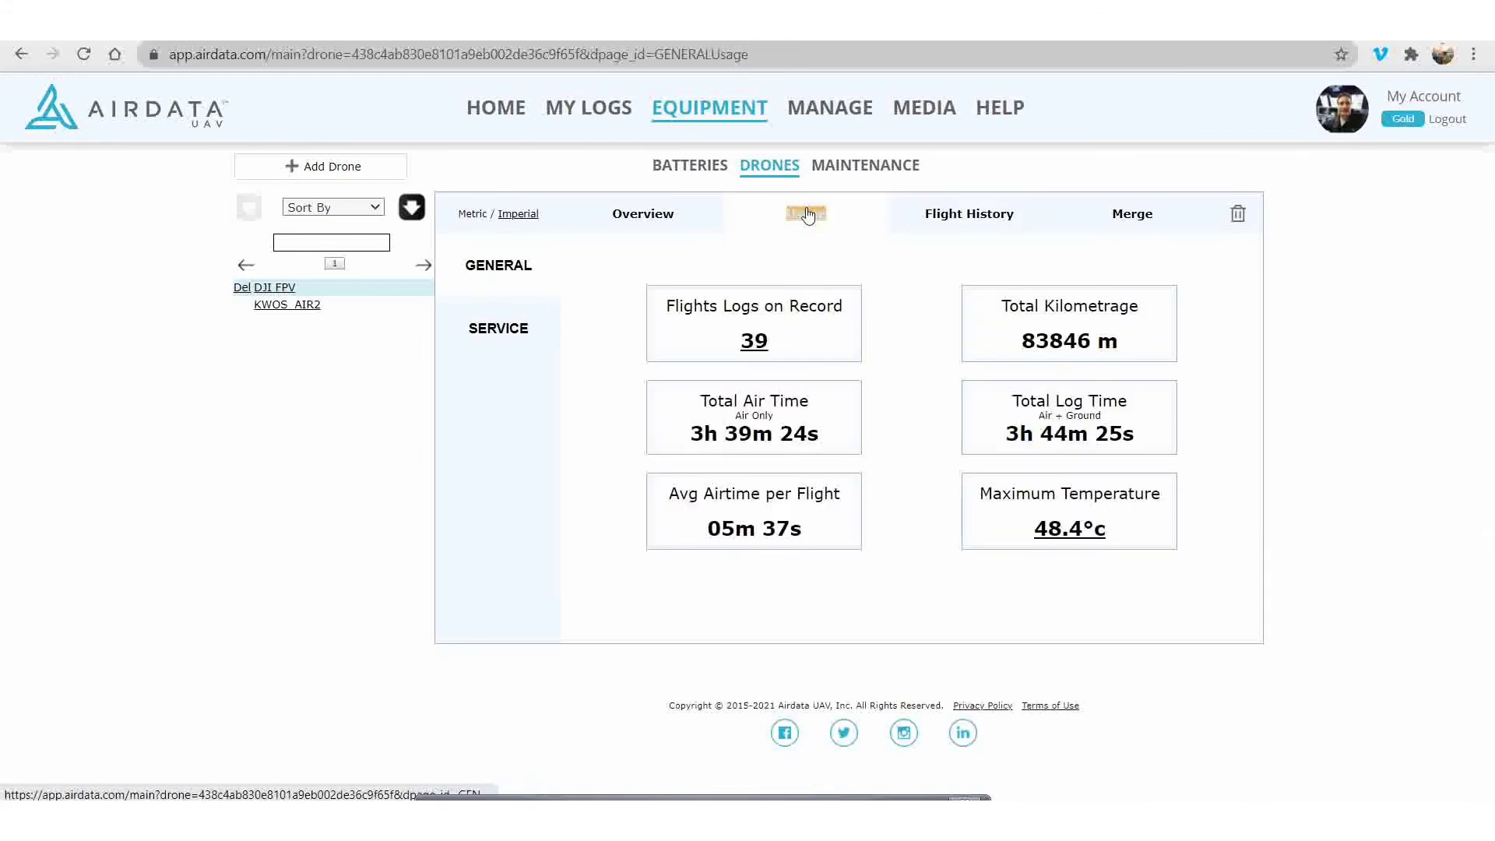
# Check the DJI FPV's upcoming services and read the Extended drone service's triggers and sensor calibration recommendations
pyautogui.click(487, 333)
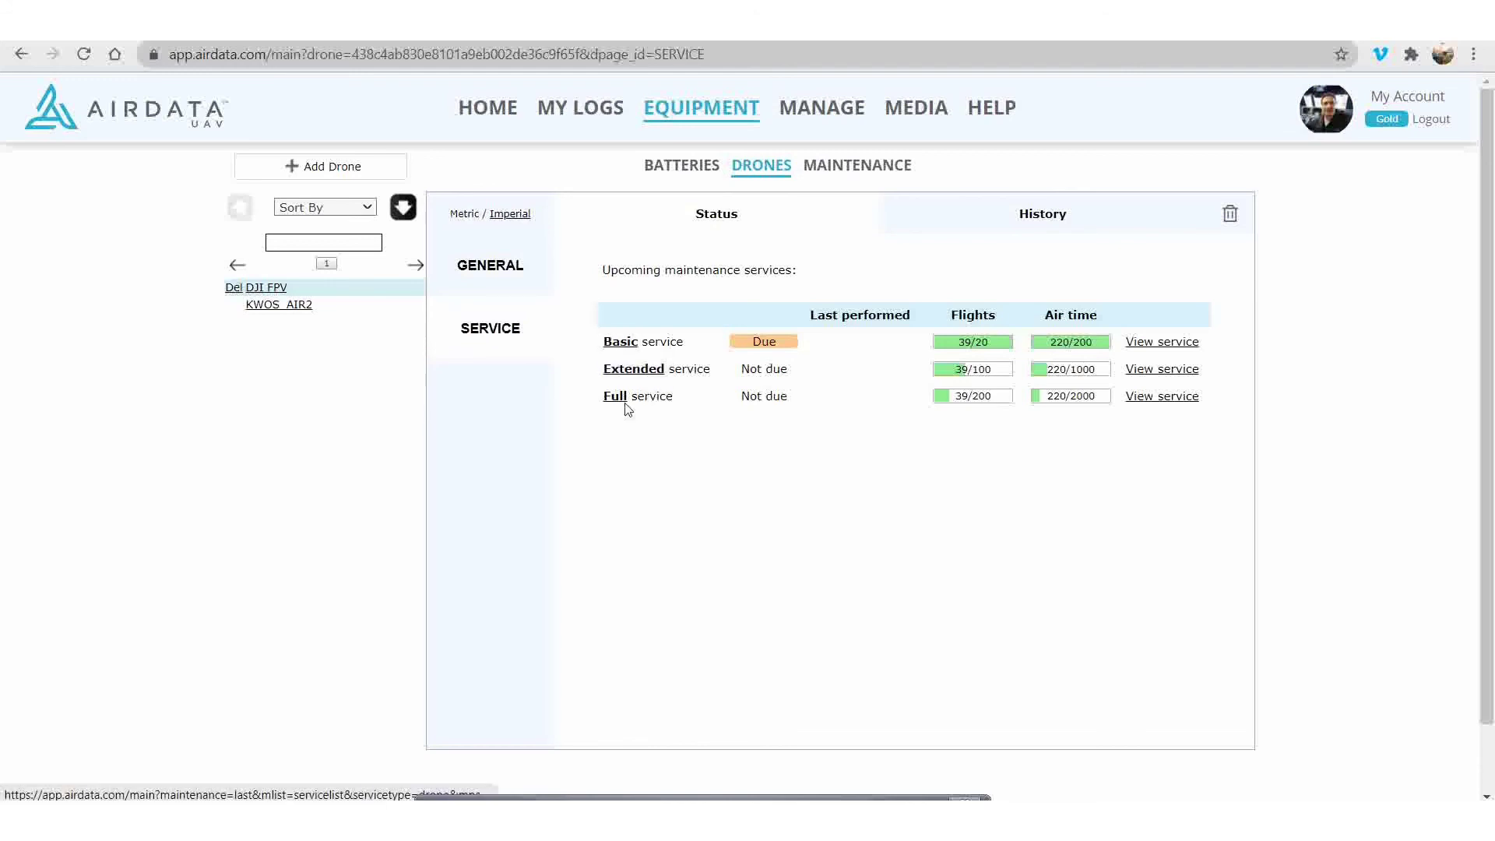
pyautogui.click(633, 377)
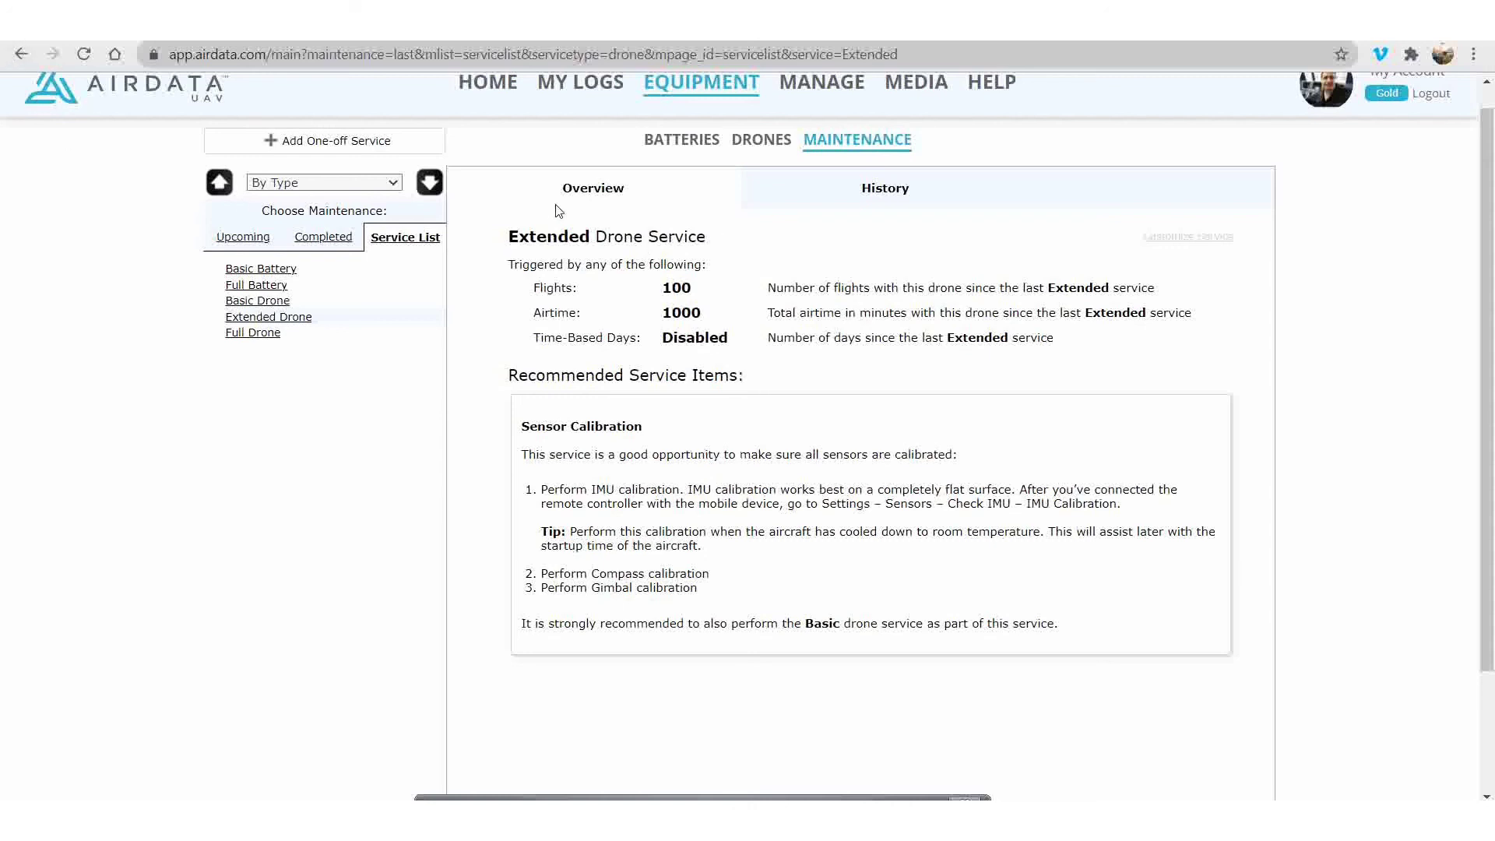
pyautogui.scroll(1, 748, 187)
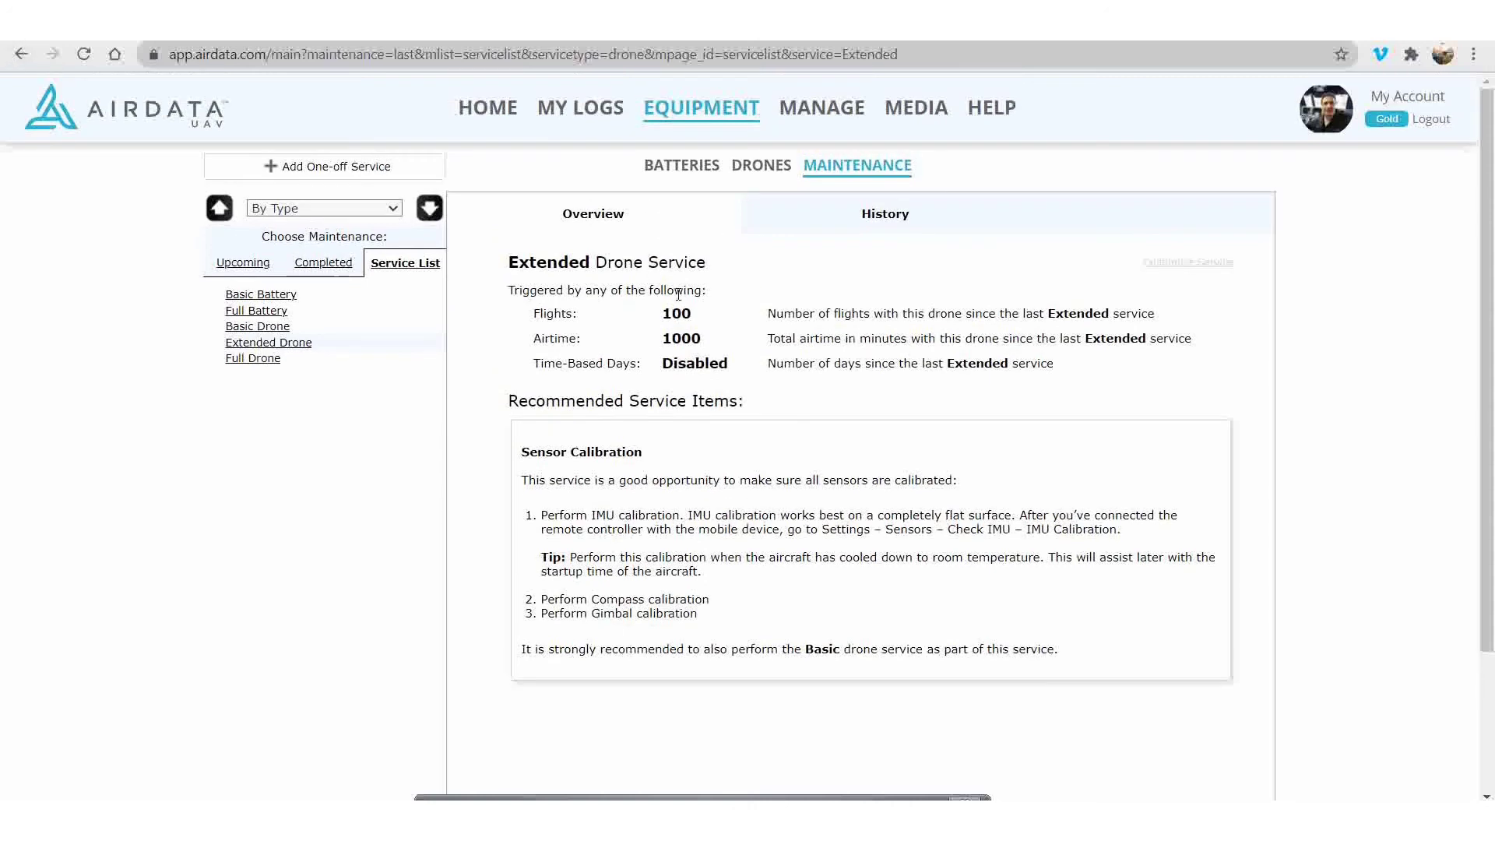
pyautogui.click(853, 166)
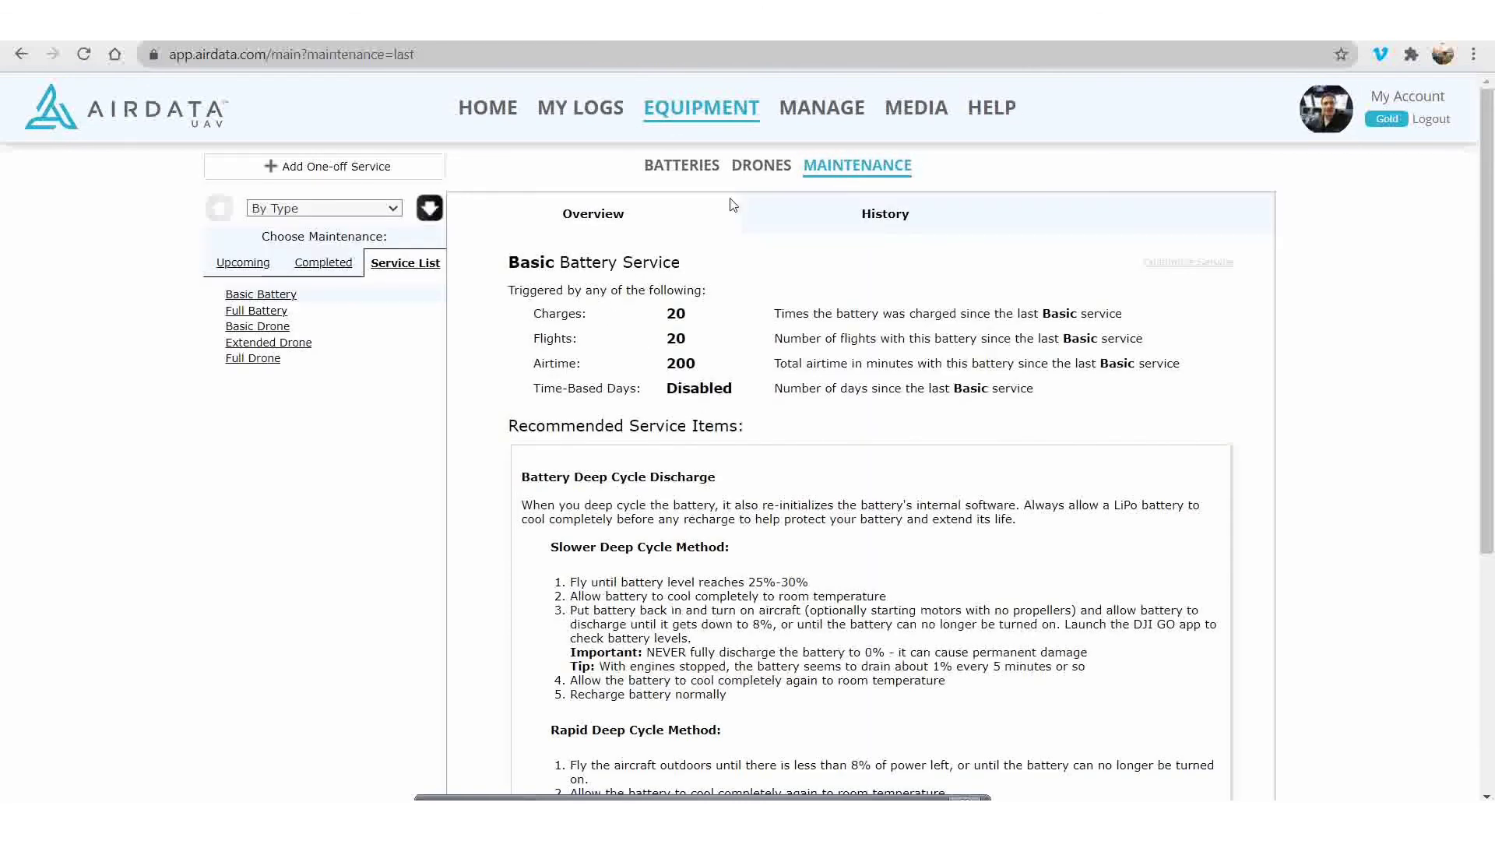
pyautogui.click(762, 174)
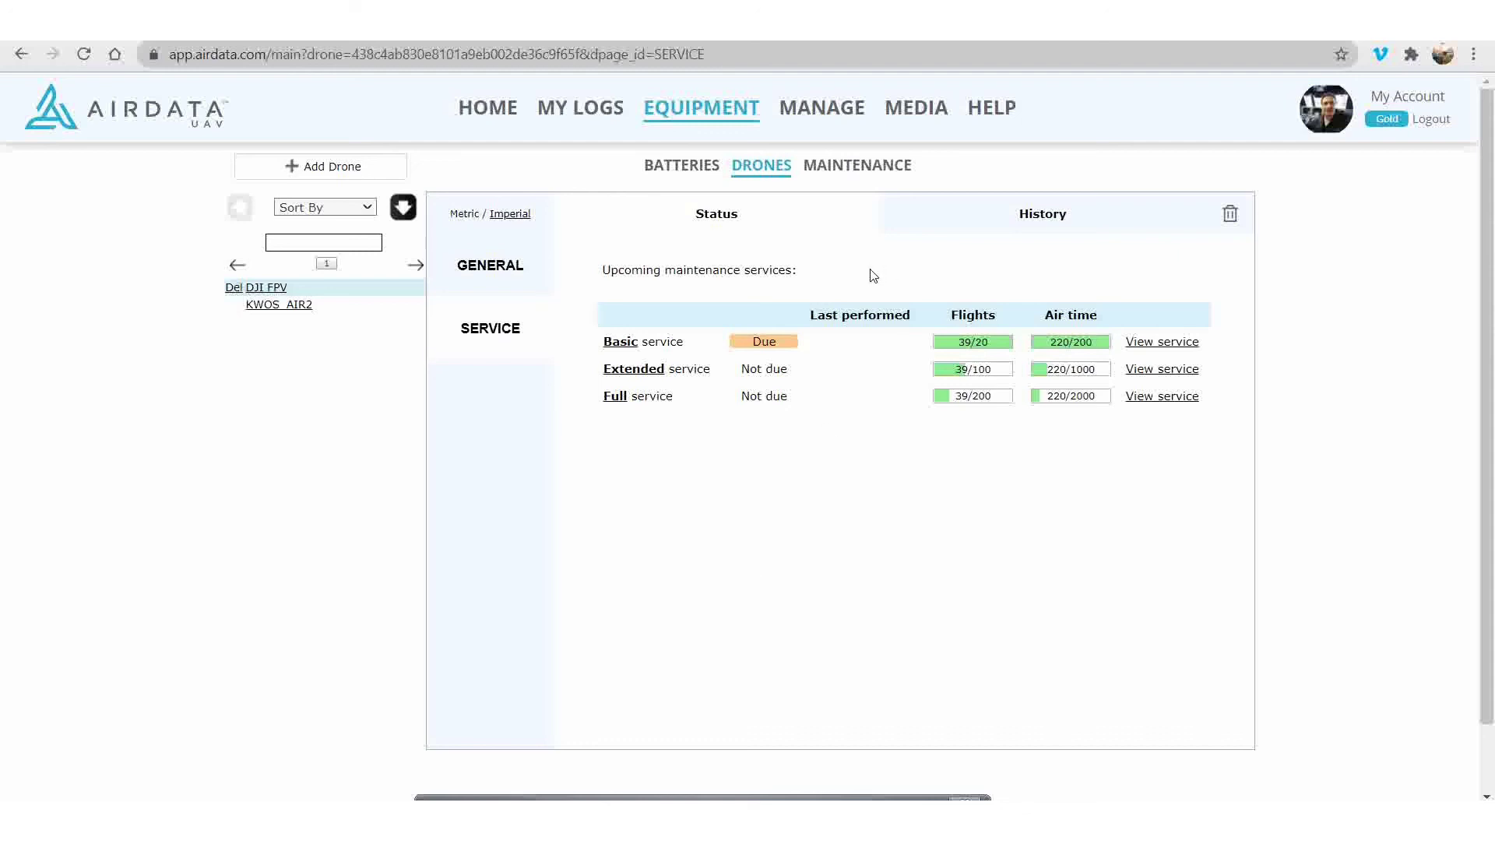
# Open the notifications of the Jul 7th, 2021 08:08AM flight in the flight logs and launch its HD Flight Player
pyautogui.click(579, 112)
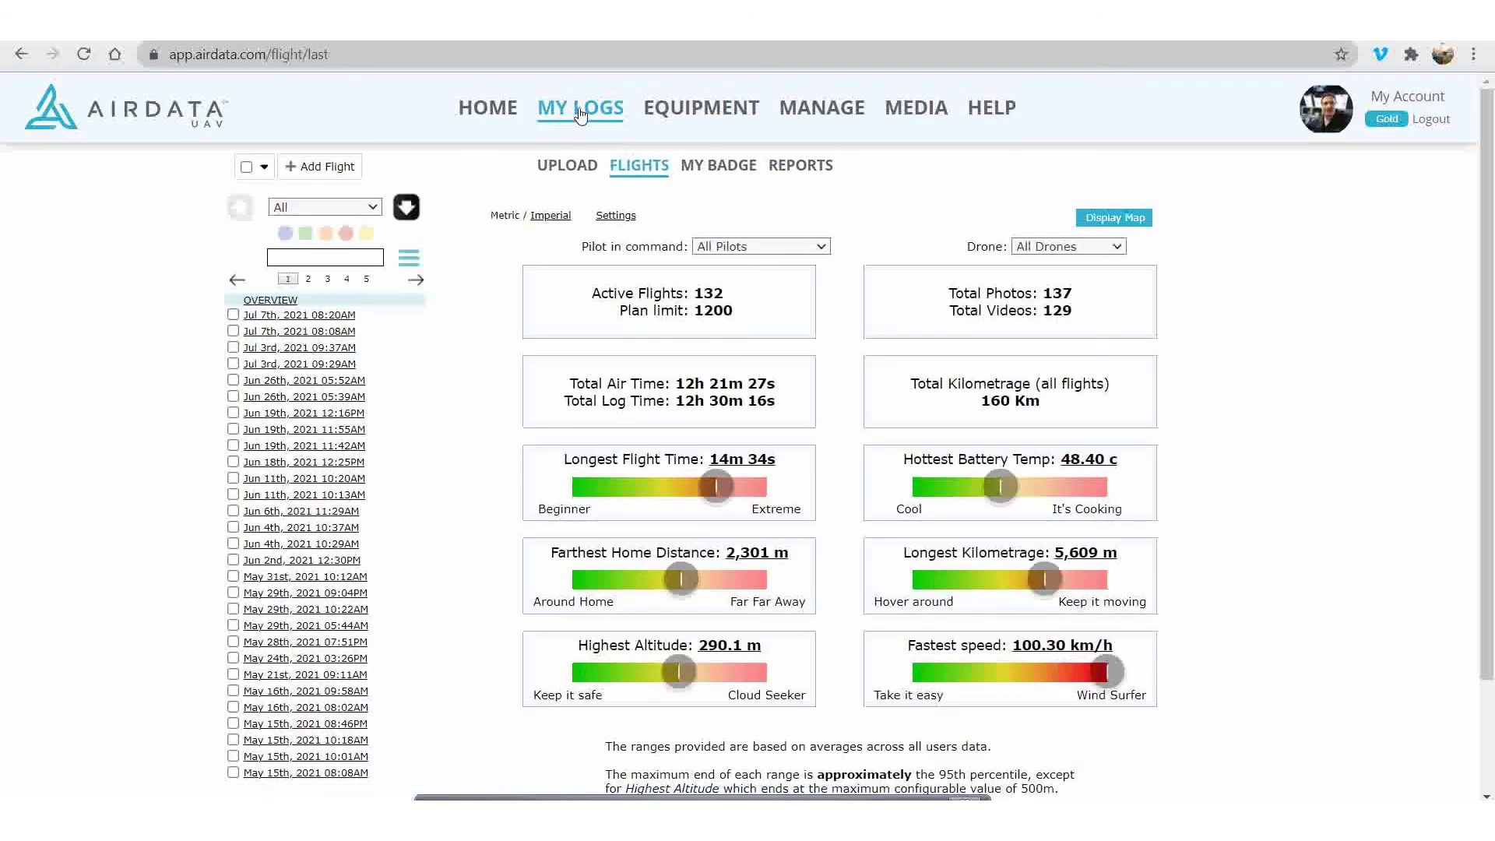
pyautogui.click(319, 318)
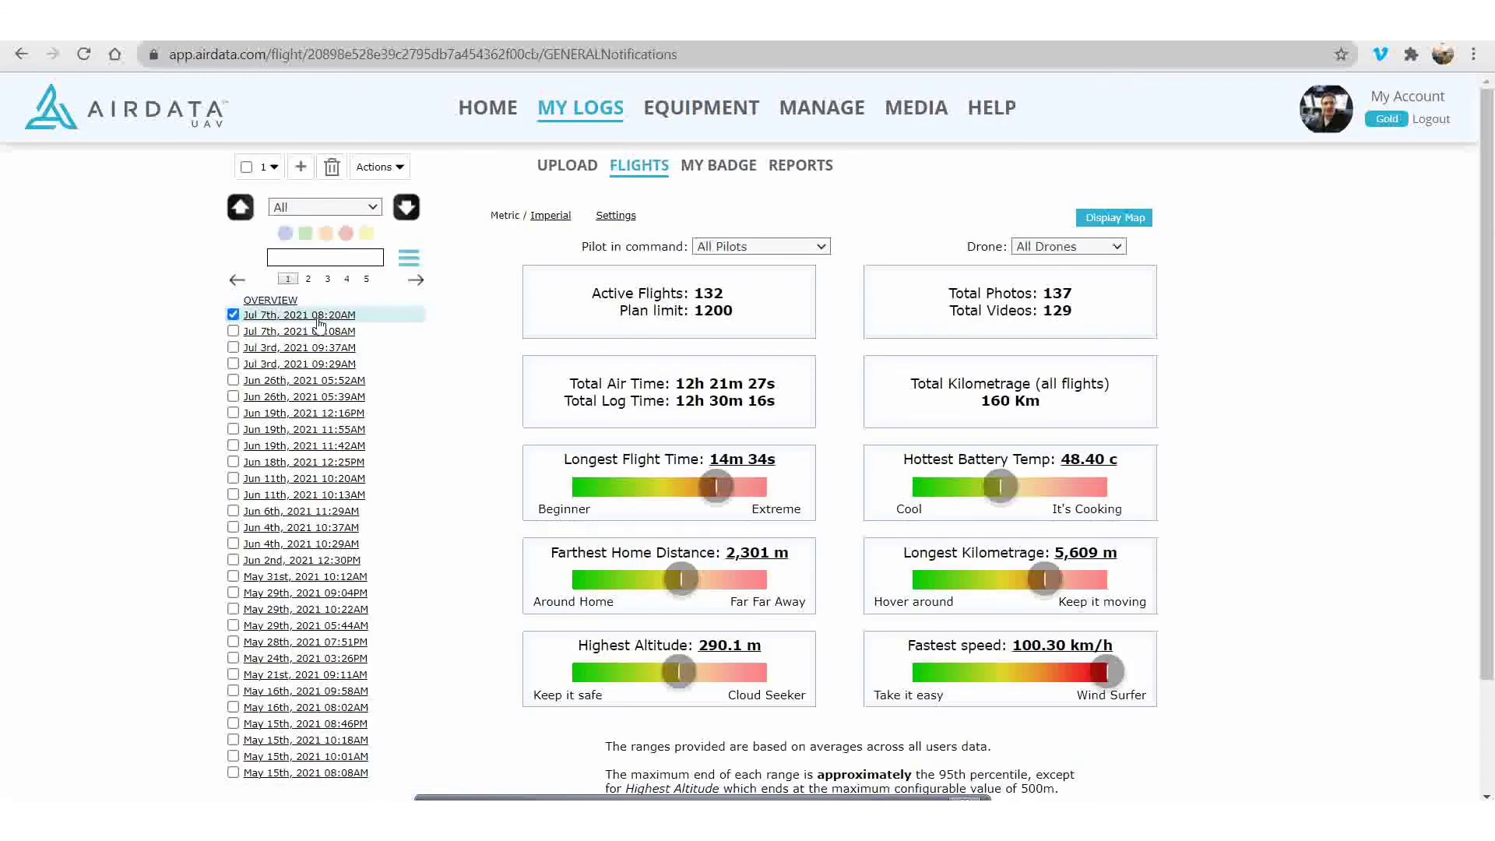
pyautogui.click(336, 332)
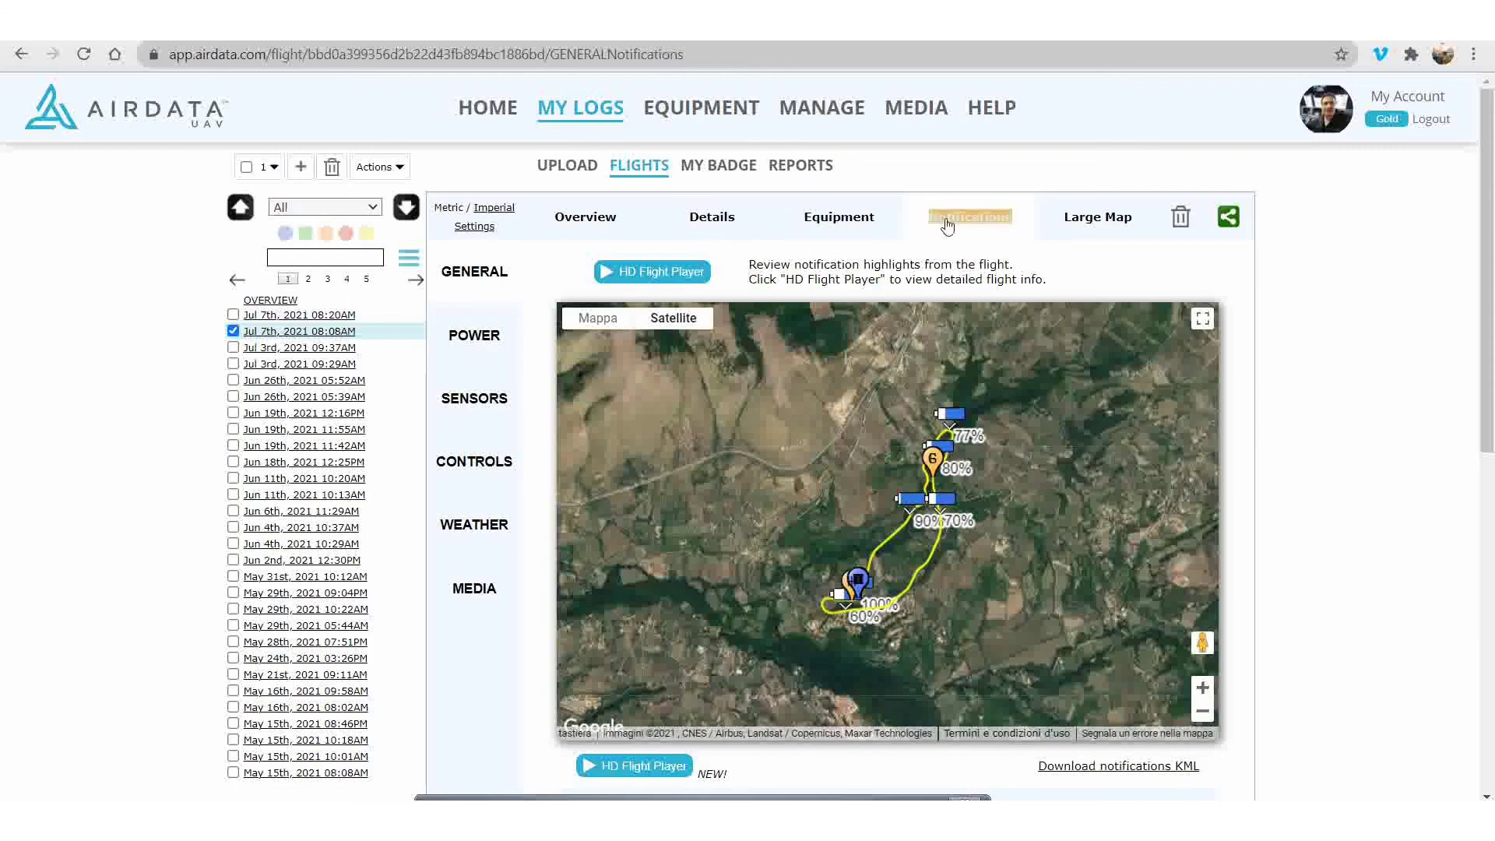
pyautogui.click(664, 273)
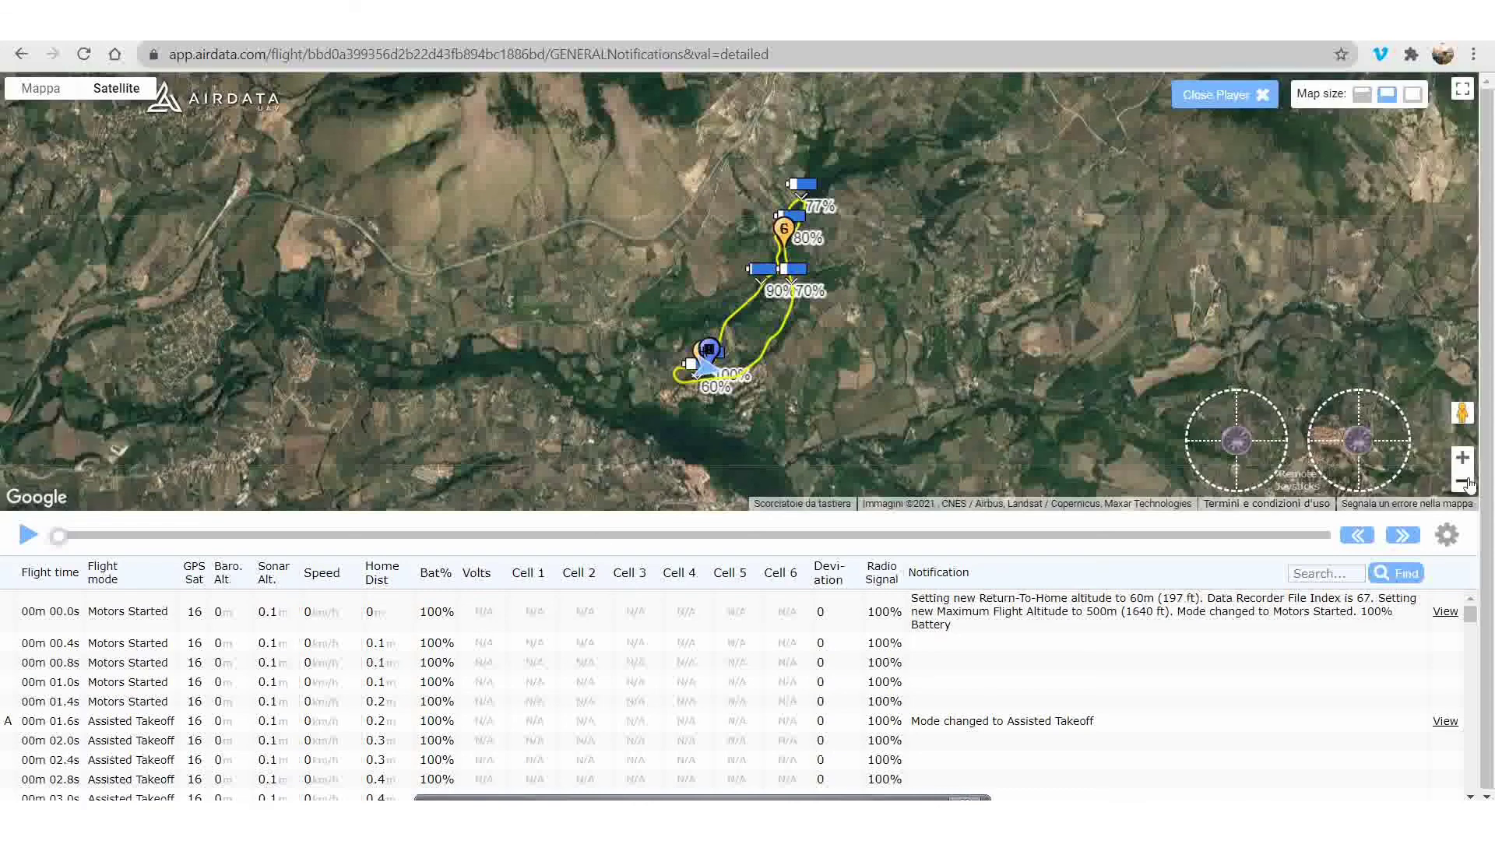
# Review the flight player's download, playback speed and column display settings, start the flight playback and close the settings
pyautogui.click(1448, 537)
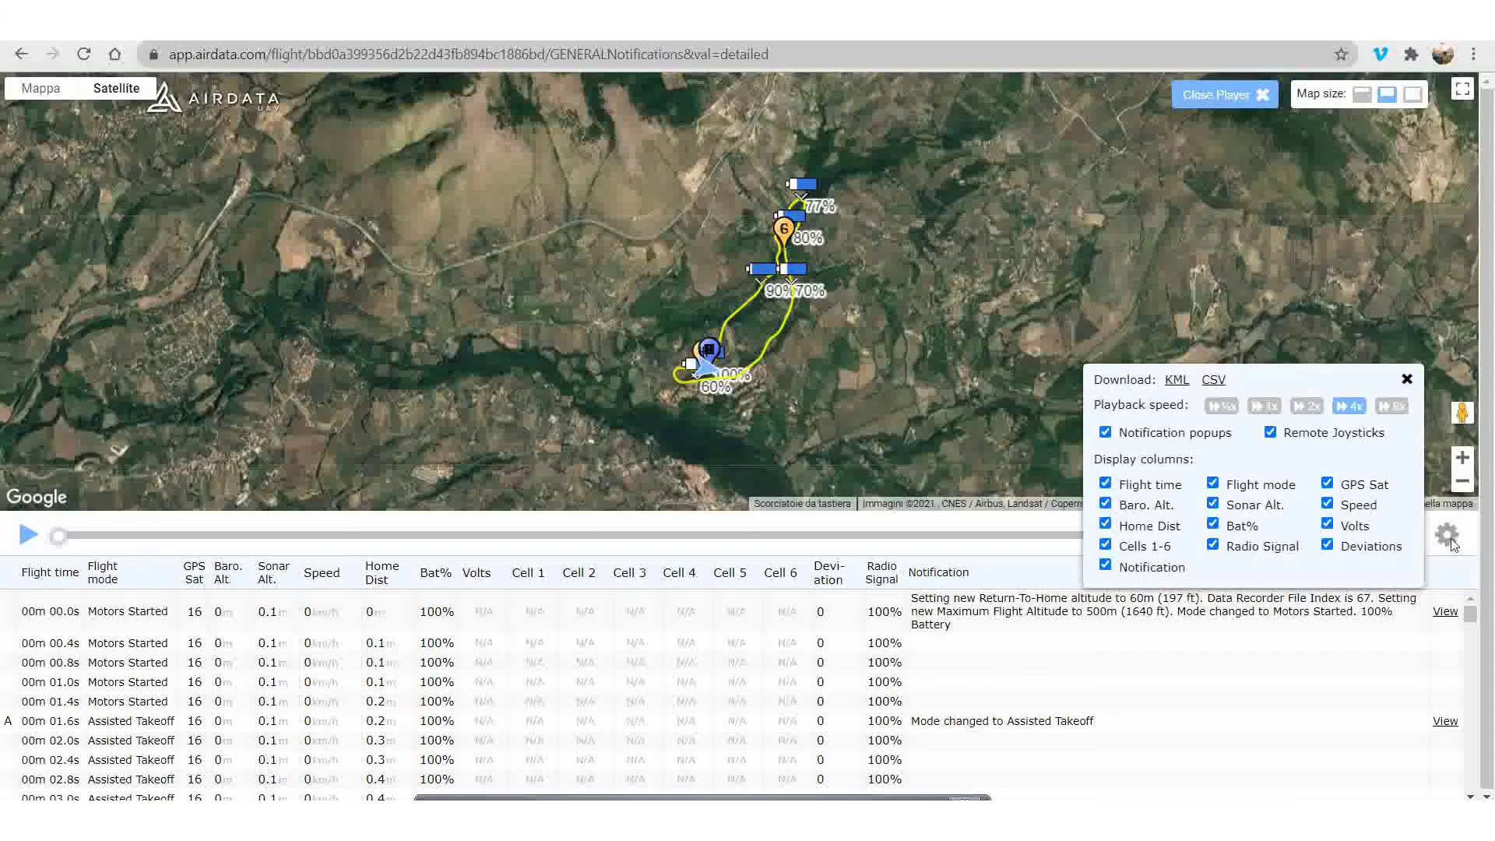
pyautogui.click(26, 539)
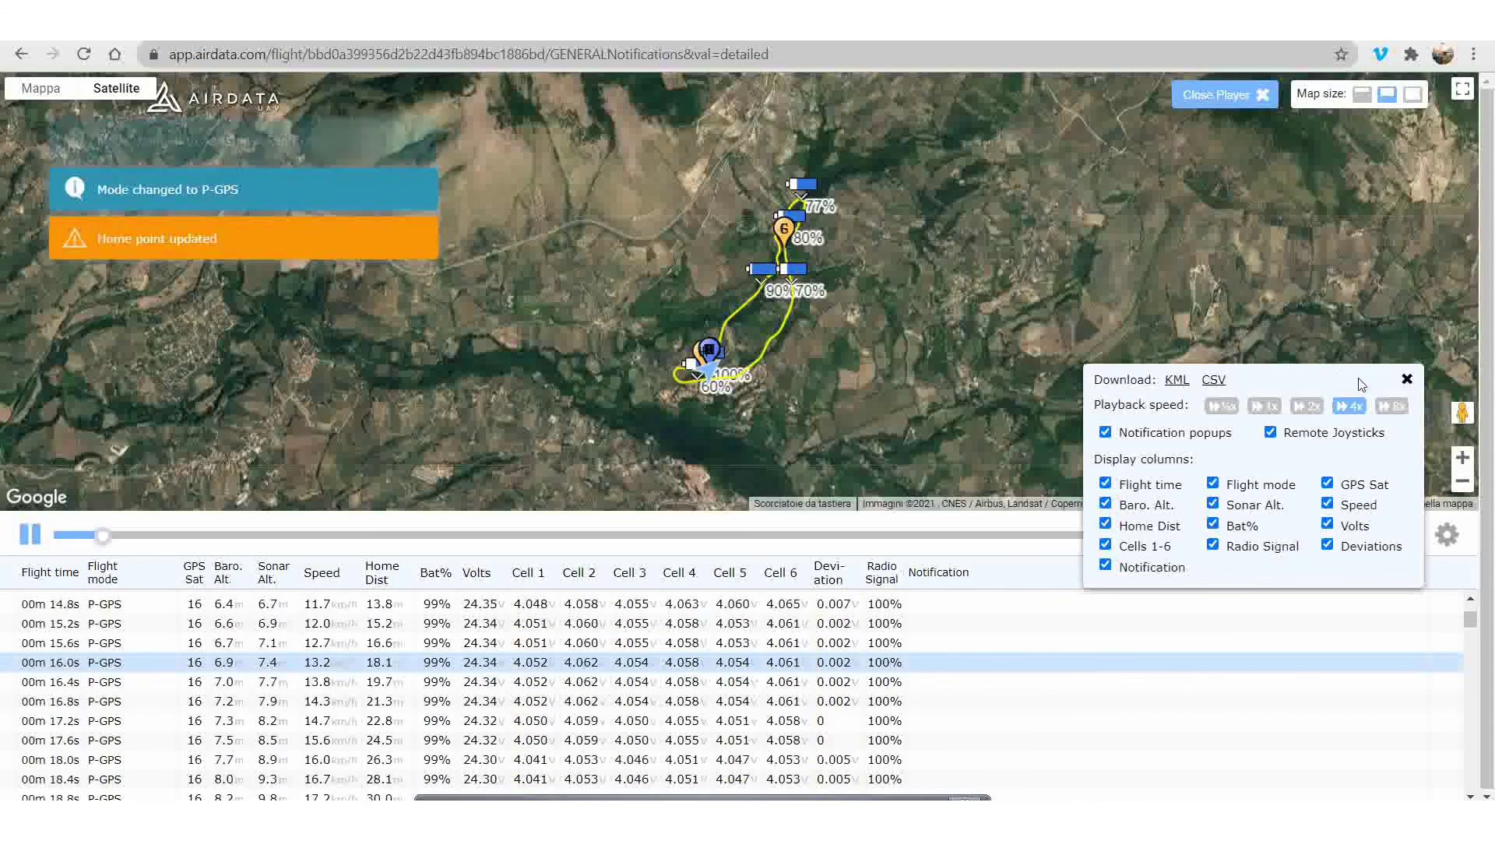
pyautogui.click(1406, 380)
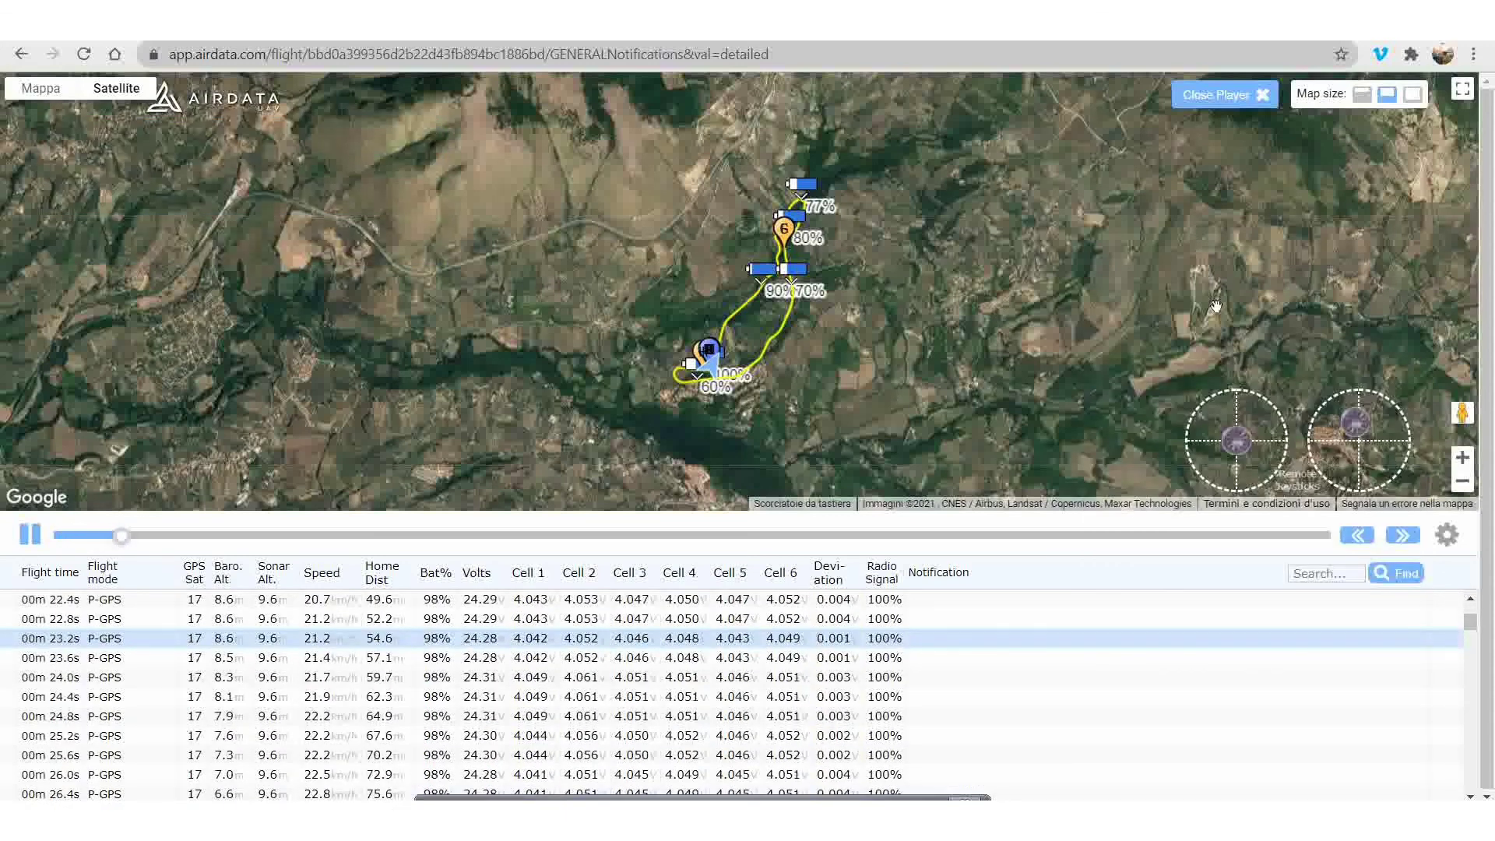